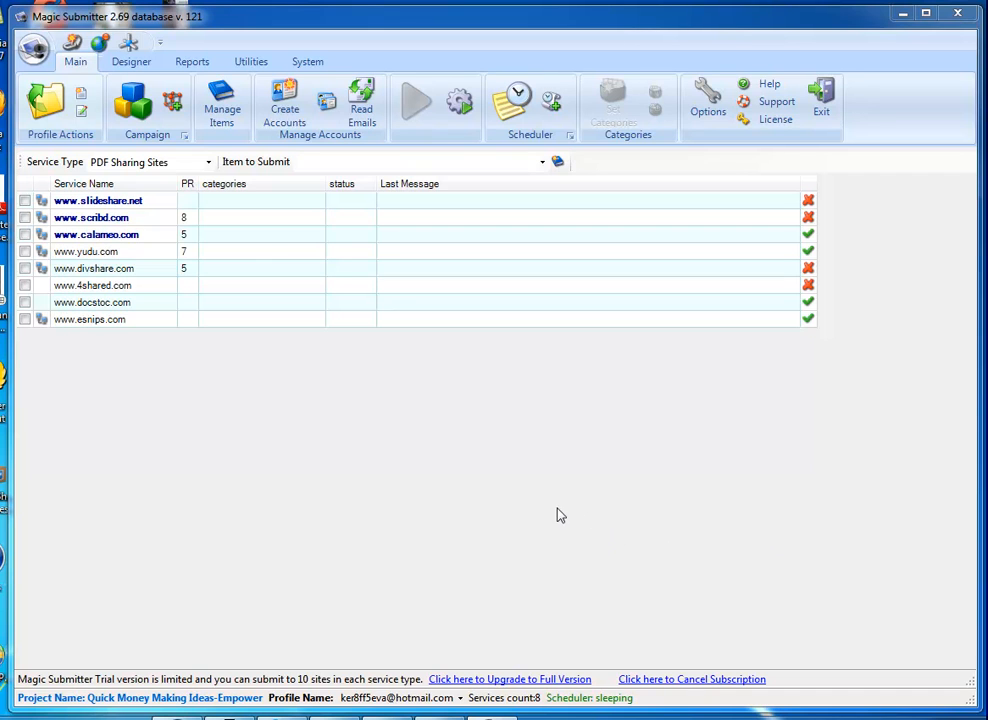
# Open the campaign list and select the project Quick Money Making Ideas-Empower
pyautogui.click(141, 108)
pyautogui.moveTo(347, 146); pyautogui.dragTo(512, 135)
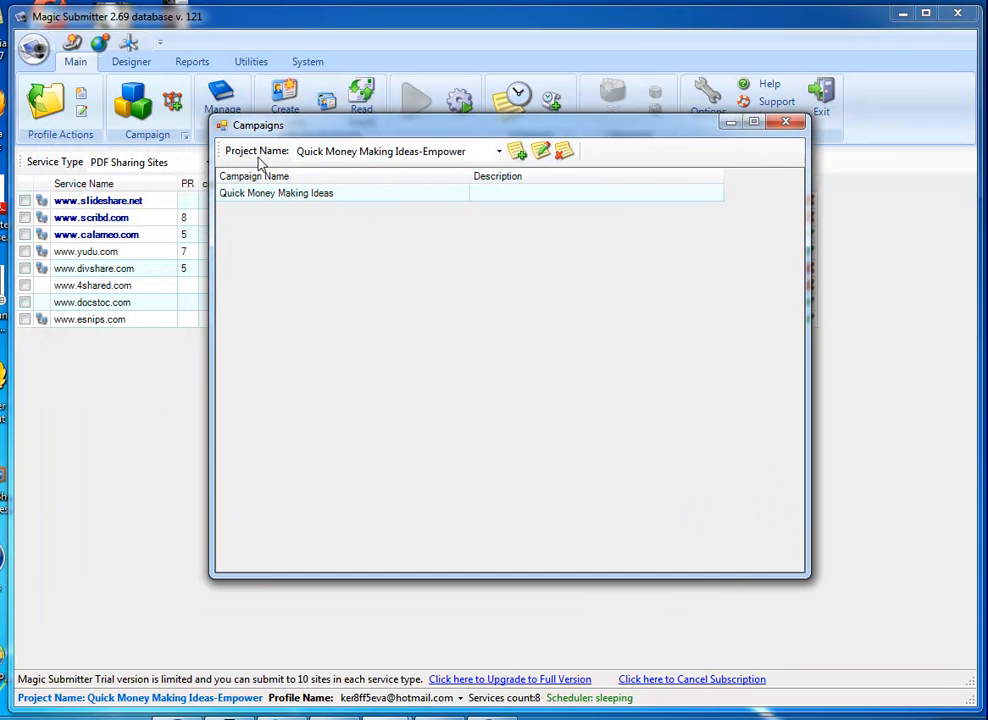
pyautogui.click(499, 153)
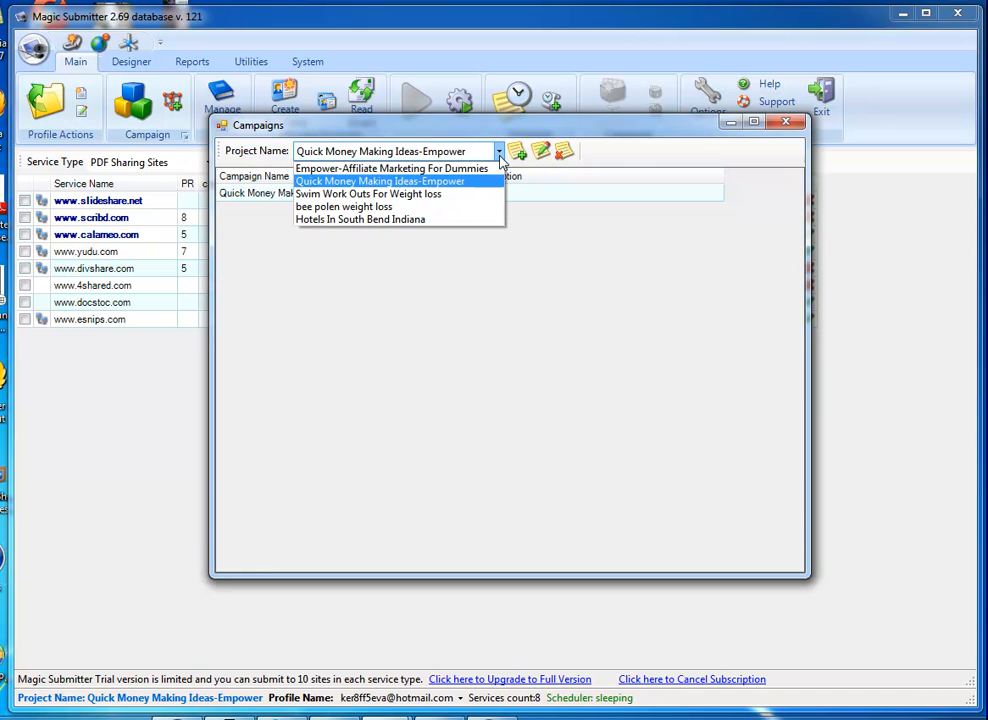
pyautogui.click(440, 183)
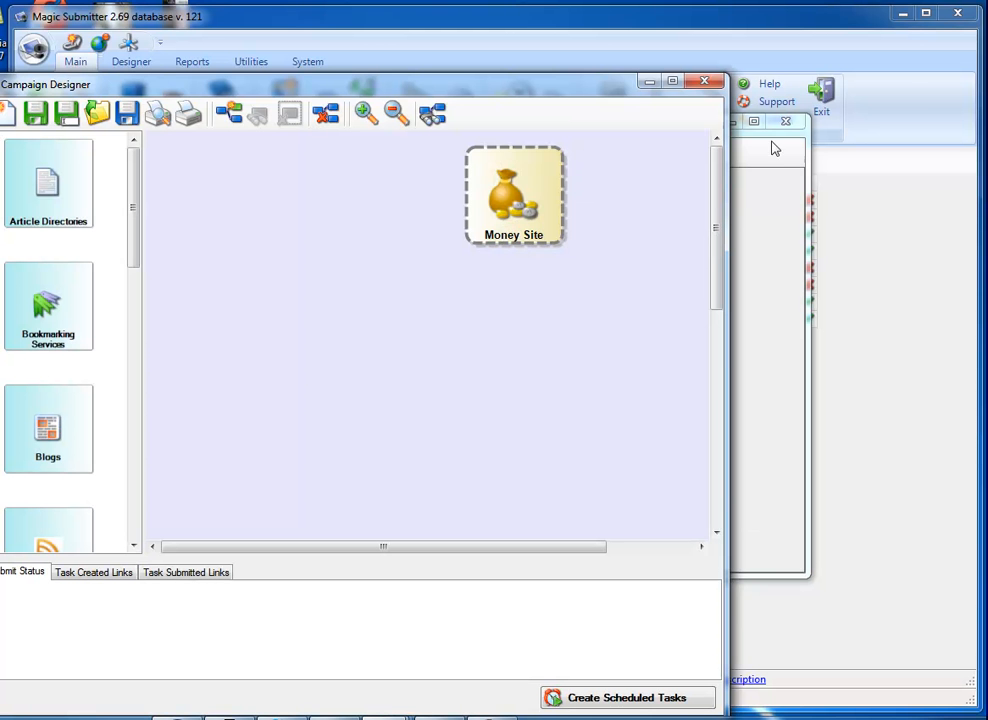
# Enlarge the Campaign Designer window to fill the screen and look through the available service types down to PDF Sharing Sites
pyautogui.moveTo(613, 93); pyautogui.dragTo(627, 20)
pyautogui.moveTo(750, 644); pyautogui.dragTo(982, 714)
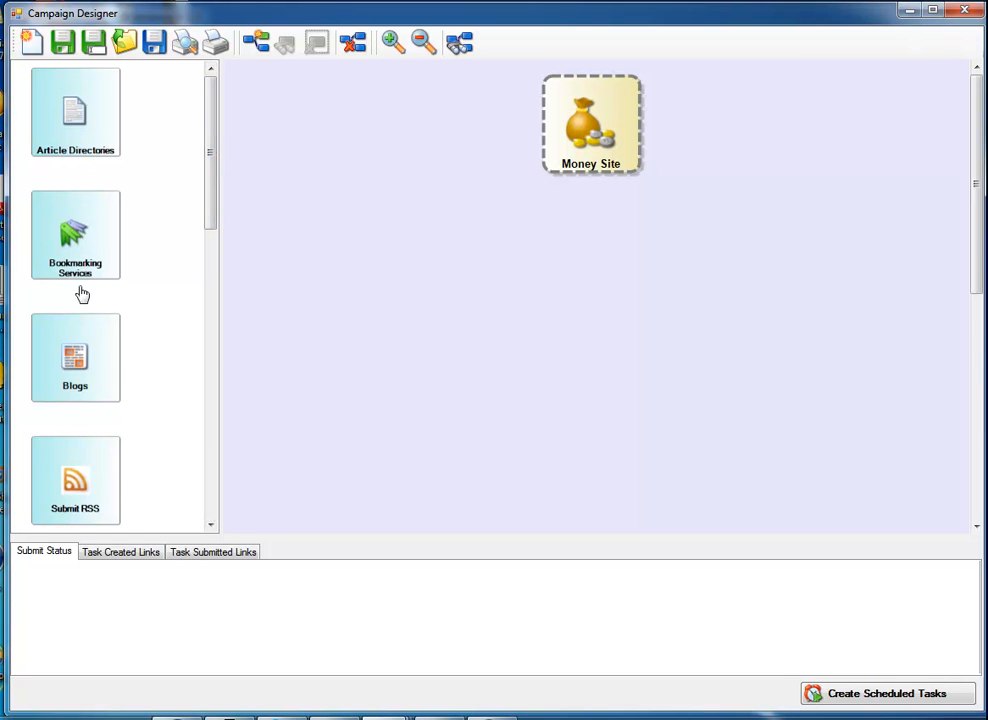
pyautogui.moveTo(212, 214); pyautogui.dragTo(215, 450)
pyautogui.moveTo(208, 396); pyautogui.dragTo(211, 470)
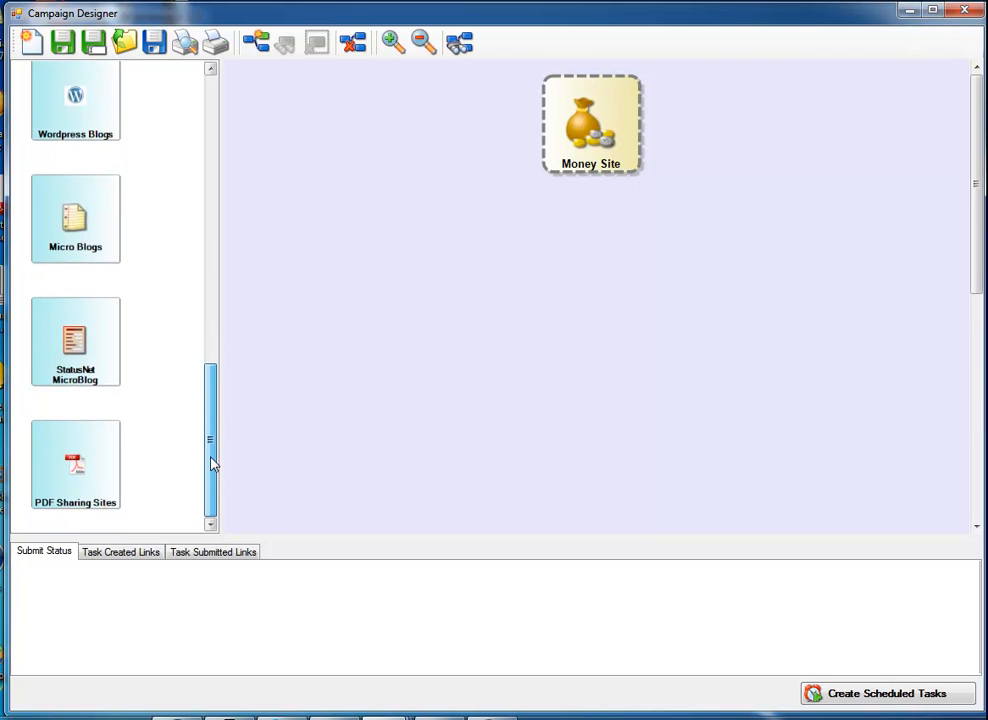
pyautogui.moveTo(205, 405); pyautogui.dragTo(218, 110)
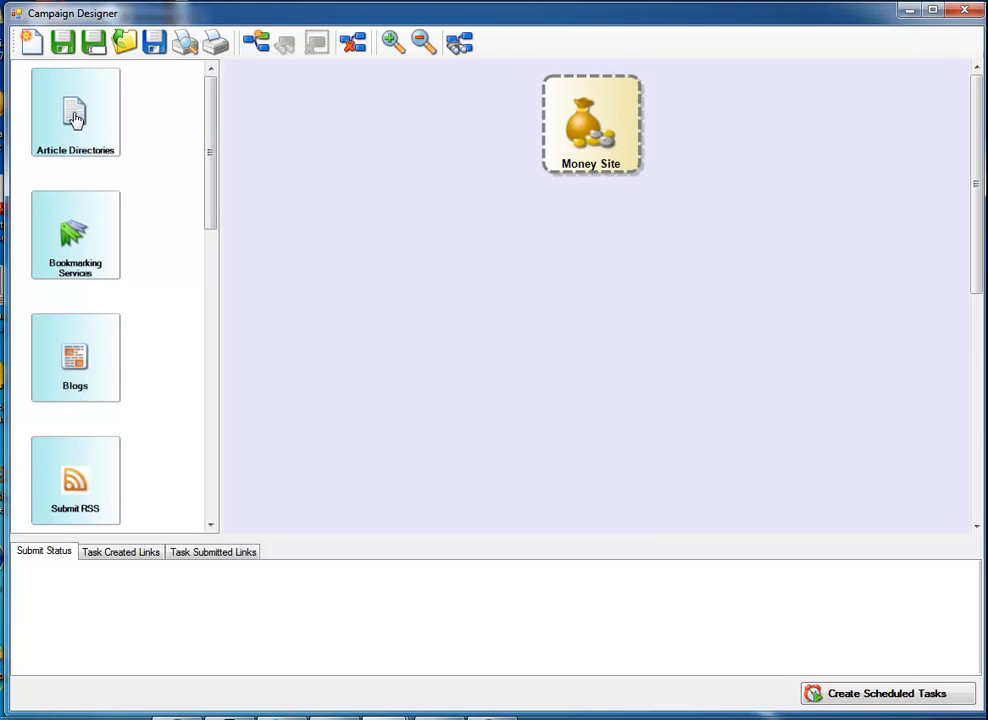
# Add Article Directories, Bookmarking Services, Blogs and Submit RSS nodes to the canvas below the Money Site
pyautogui.moveTo(75, 118); pyautogui.dragTo(361, 254)
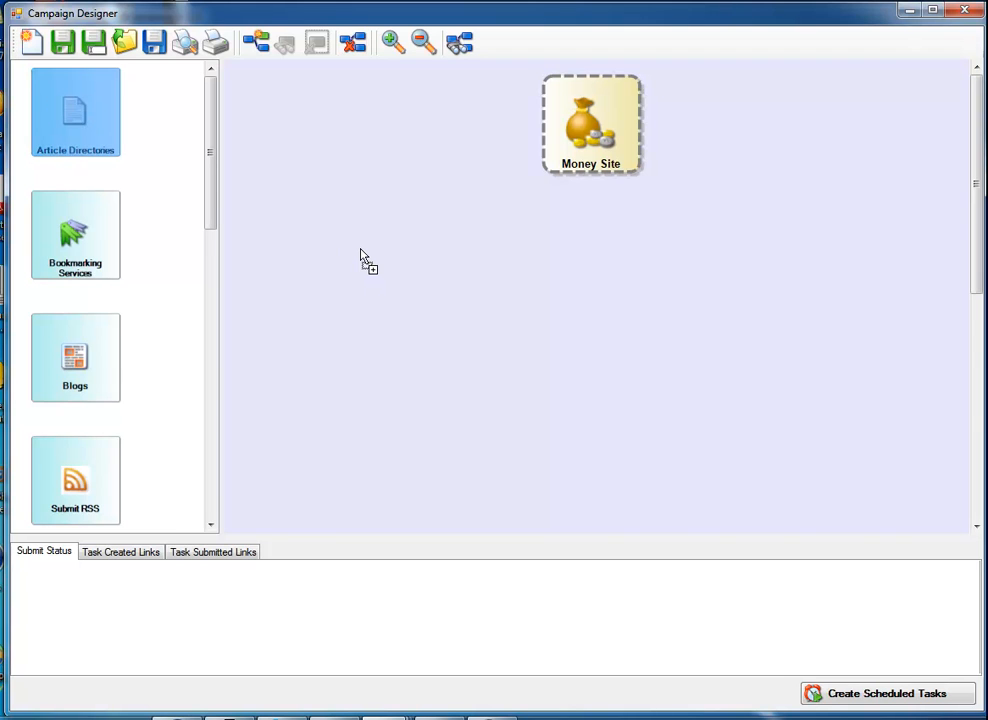
pyautogui.moveTo(361, 254); pyautogui.dragTo(363, 254)
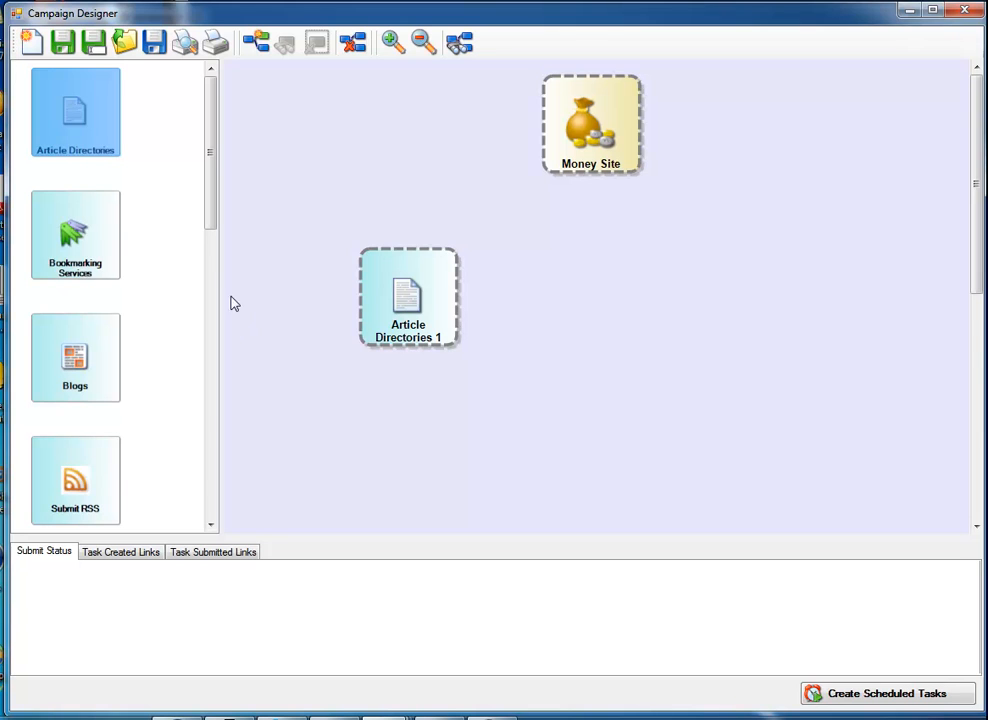
pyautogui.moveTo(88, 248); pyautogui.dragTo(542, 293)
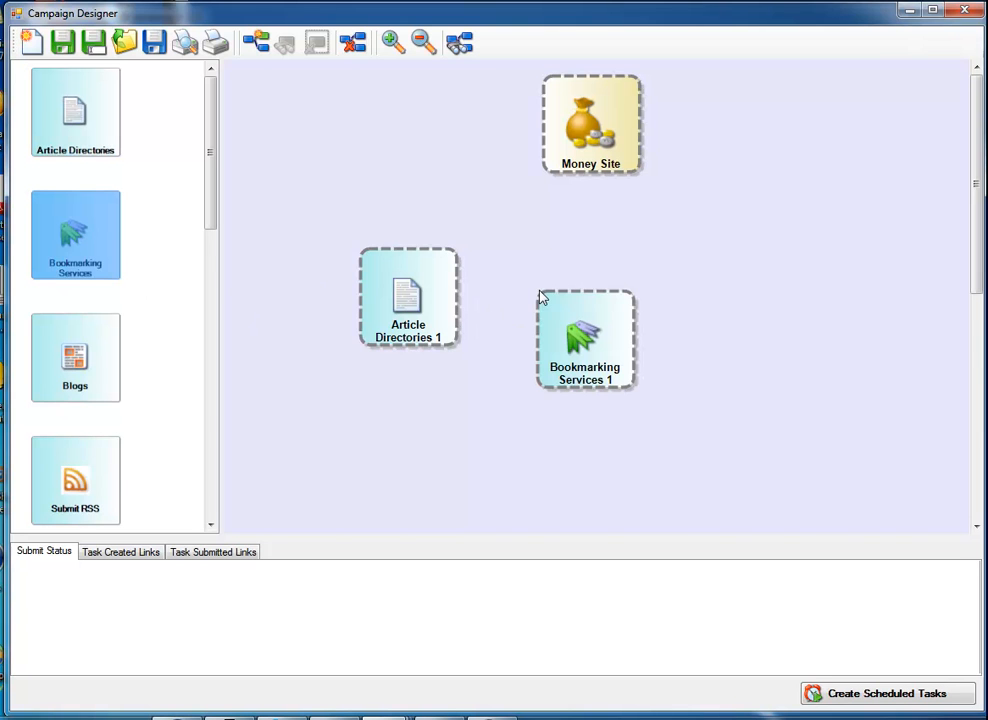
pyautogui.moveTo(90, 371); pyautogui.dragTo(763, 336)
pyautogui.click(90, 486)
pyautogui.moveTo(90, 486); pyautogui.dragTo(827, 229)
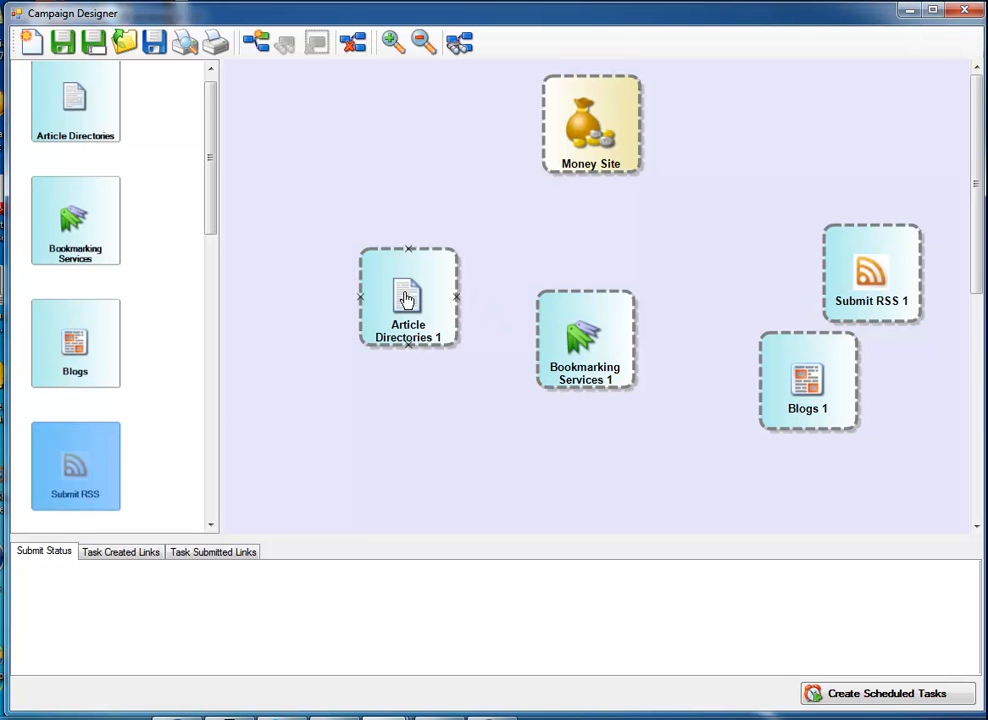
# Link the Article Directories, Bookmarking Services, Blogs and Submit RSS nodes to the Money Site and auto-arrange the diagram
pyautogui.moveTo(407, 299); pyautogui.dragTo(570, 120)
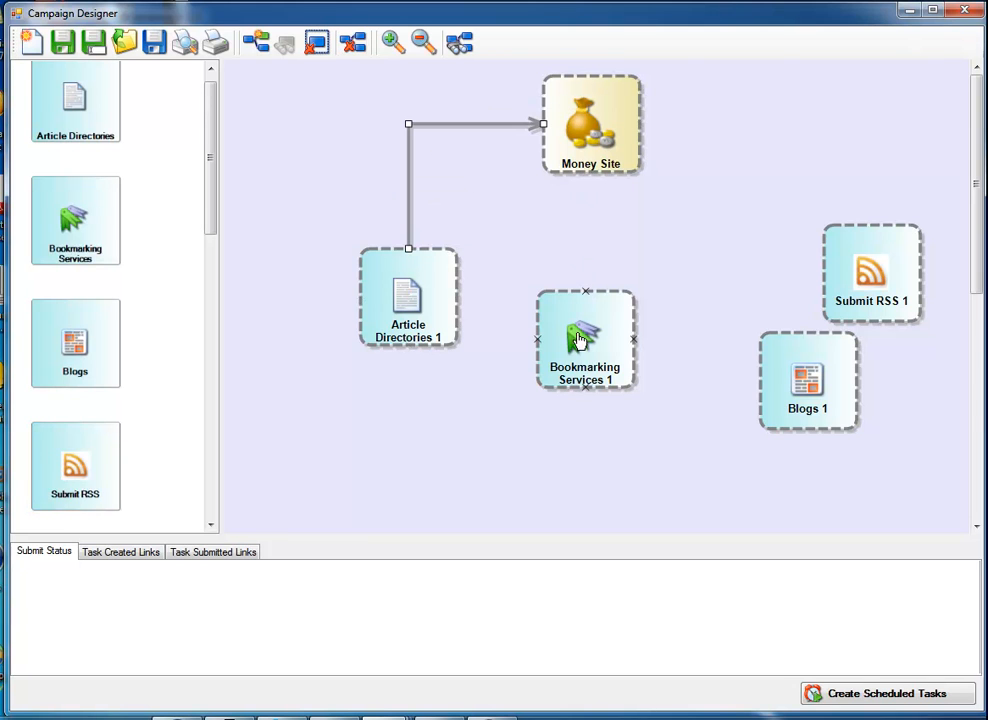
pyautogui.moveTo(582, 340); pyautogui.dragTo(594, 141)
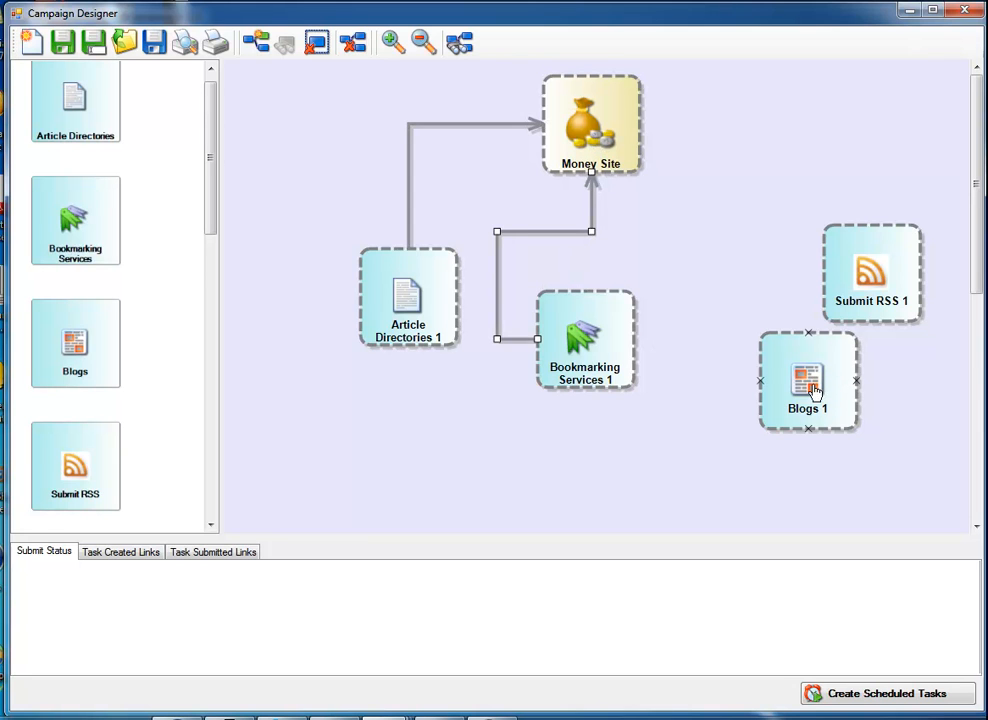
pyautogui.moveTo(811, 391); pyautogui.dragTo(616, 136)
pyautogui.moveTo(853, 249); pyautogui.dragTo(587, 126)
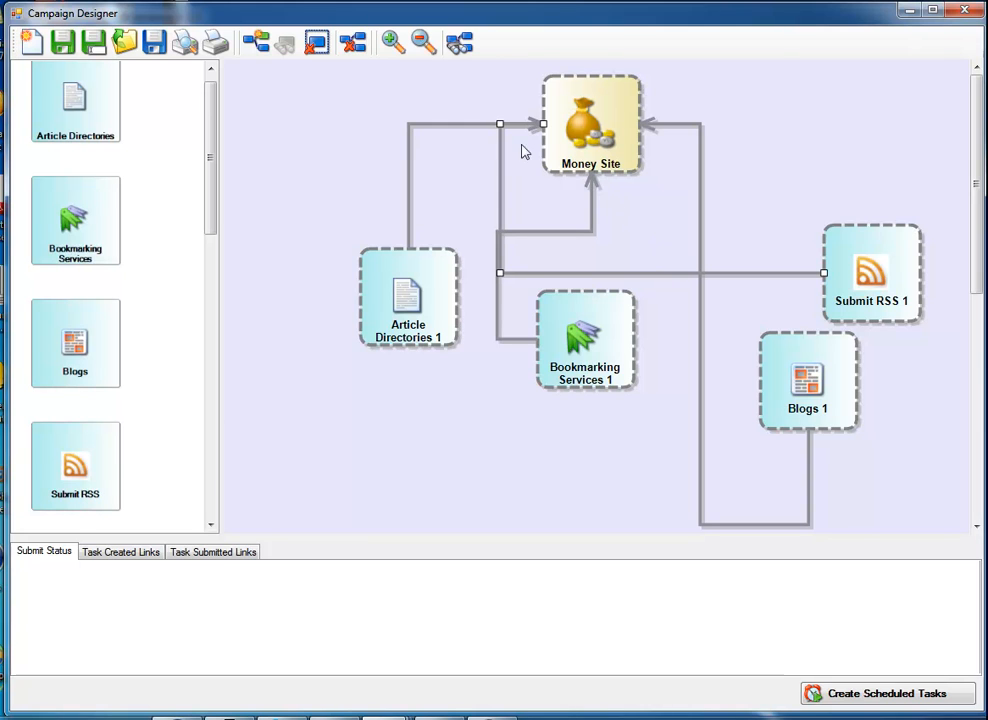
pyautogui.click(460, 43)
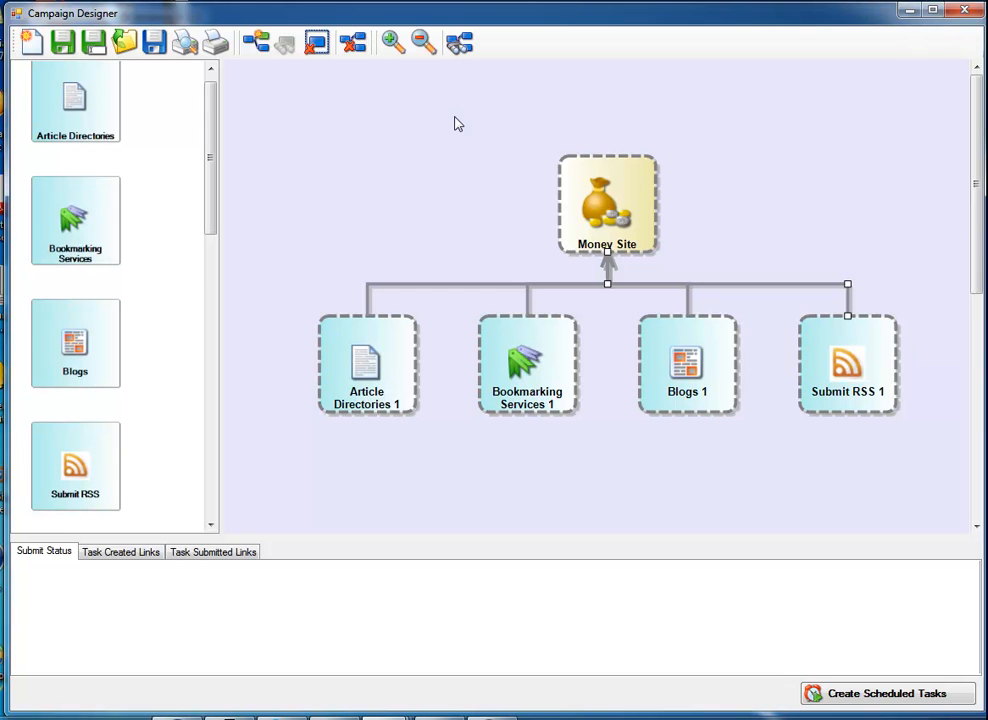
# Move the Money Site and its four linked nodes together higher on the canvas
pyautogui.click(423, 42)
pyautogui.click(423, 42)
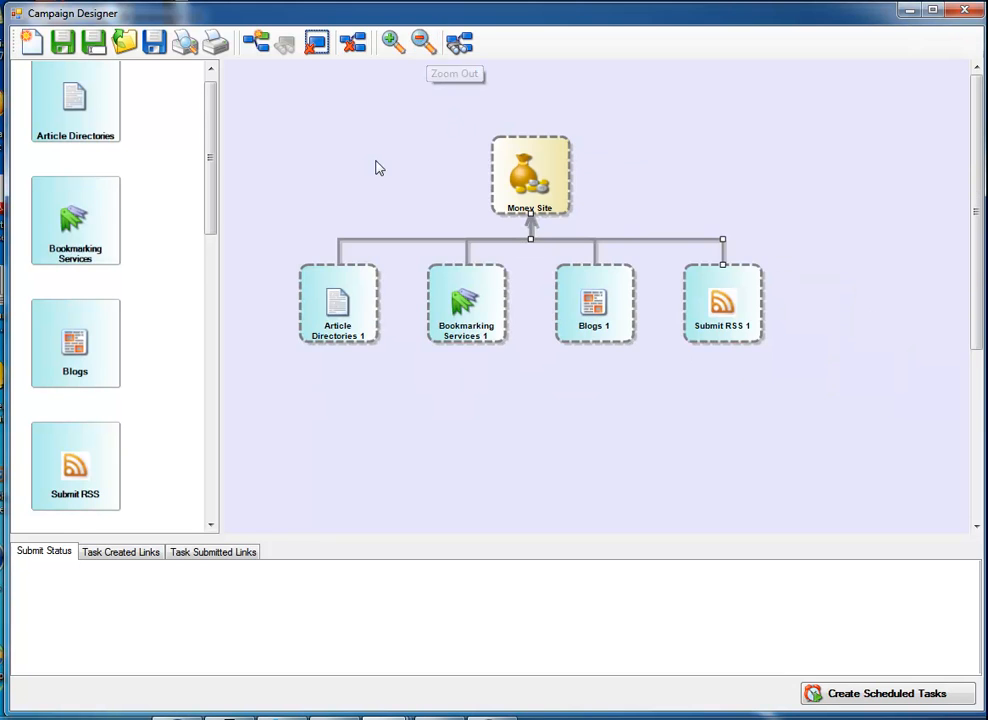
pyautogui.moveTo(252, 112); pyautogui.dragTo(818, 380)
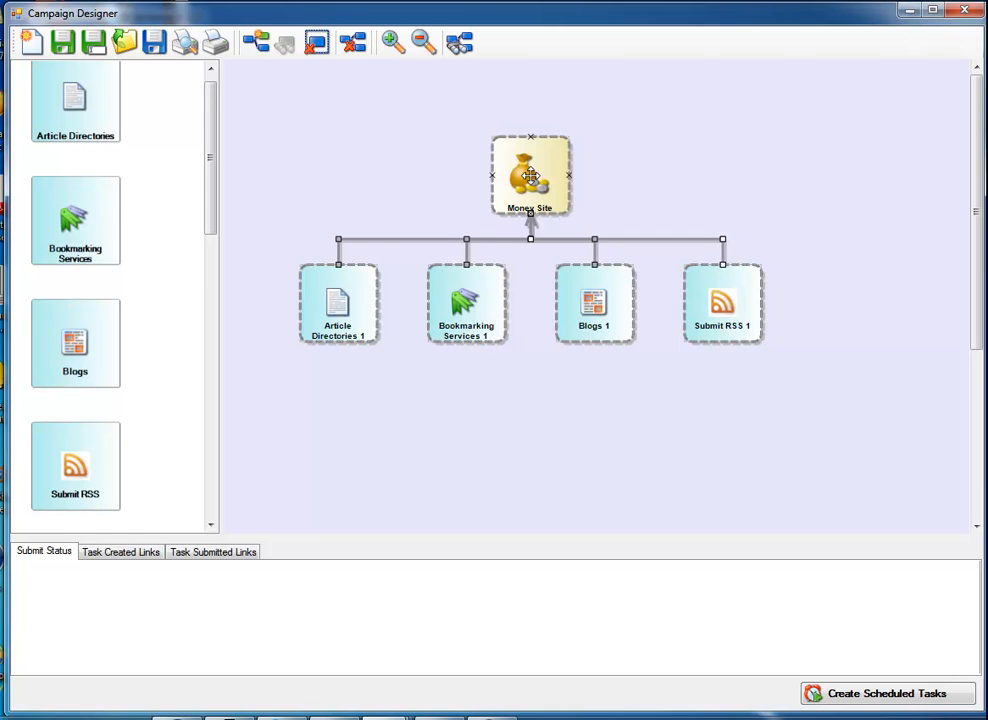
pyautogui.moveTo(530, 176); pyautogui.dragTo(529, 138)
pyautogui.click(655, 148)
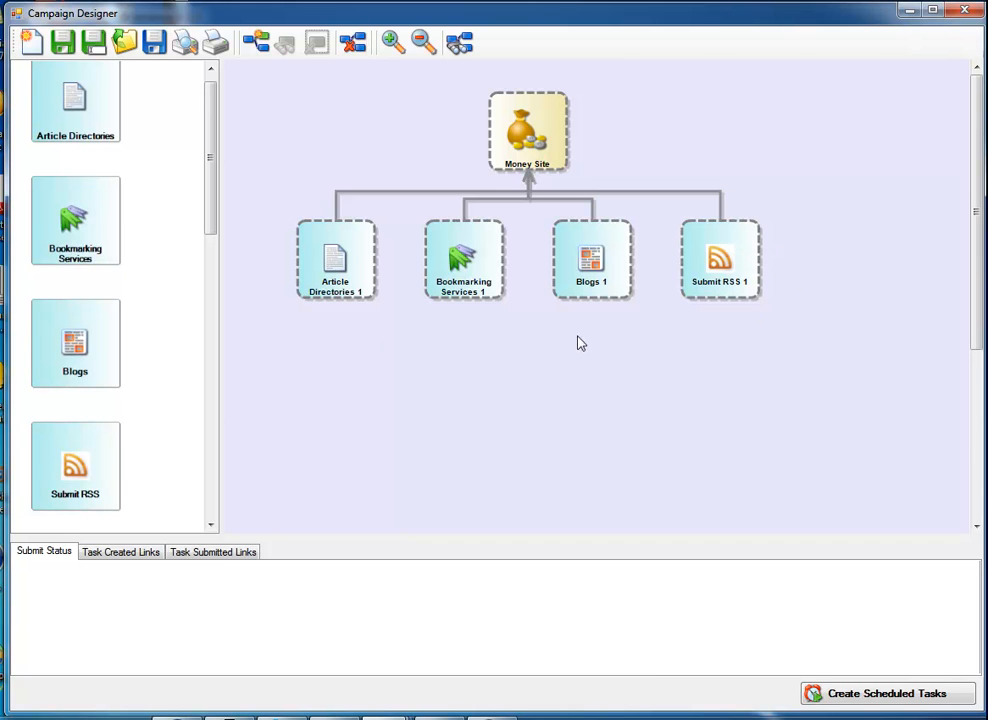
# Add a Submit RSS node and a Wordpress Blogs node below the Article Directories node
pyautogui.moveTo(98, 455); pyautogui.dragTo(269, 404)
pyautogui.moveTo(212, 238); pyautogui.dragTo(214, 408)
pyautogui.moveTo(77, 390); pyautogui.dragTo(398, 428)
pyautogui.moveTo(331, 448)
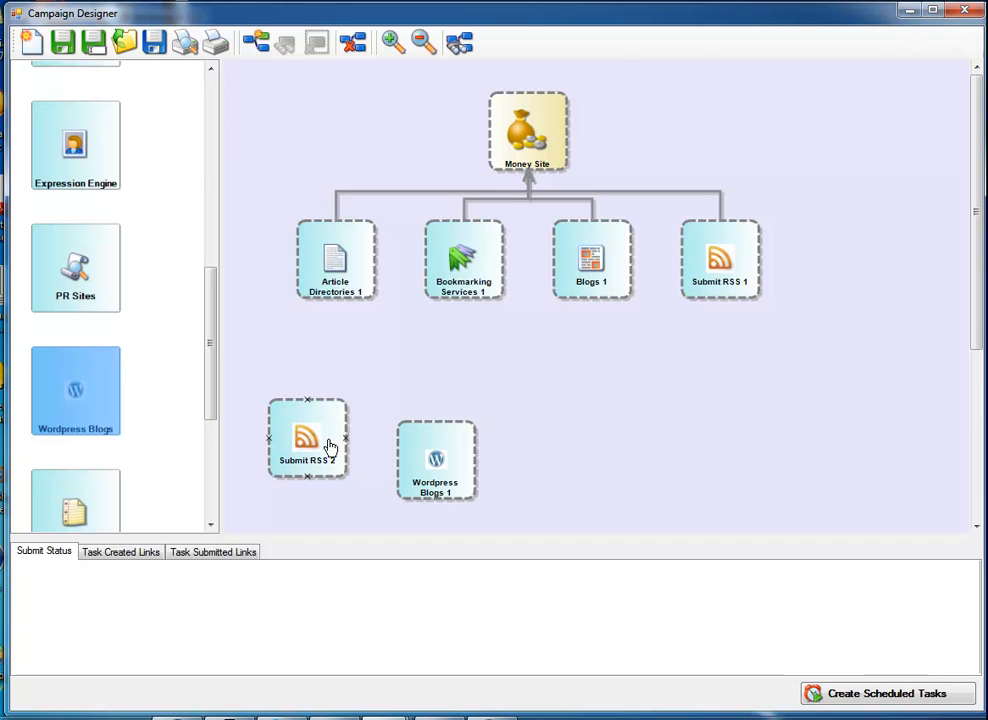
# Link the new Submit RSS and Wordpress Blogs nodes to the Article Directories node and auto-arrange the diagram
pyautogui.moveTo(305, 437); pyautogui.dragTo(325, 283)
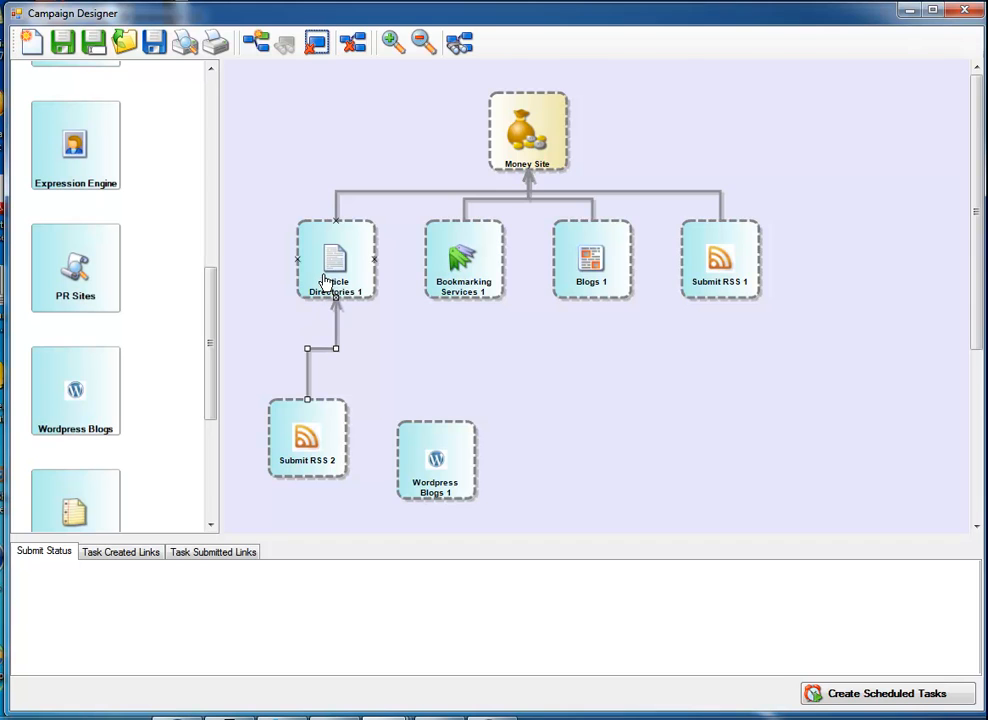
pyautogui.moveTo(437, 450); pyautogui.dragTo(348, 277)
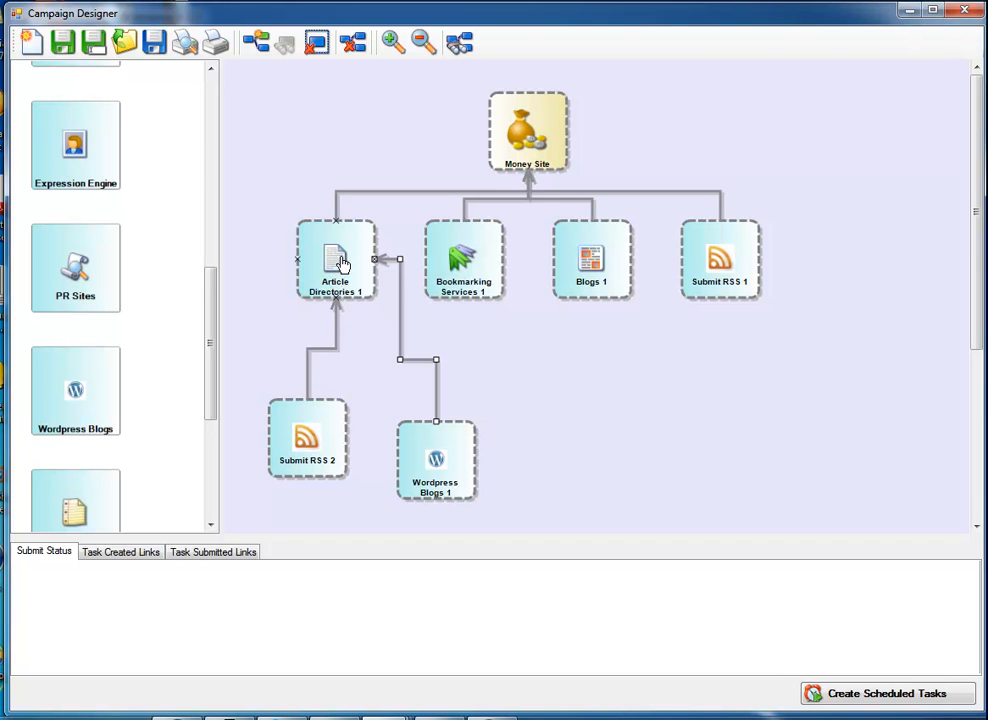
pyautogui.click(462, 48)
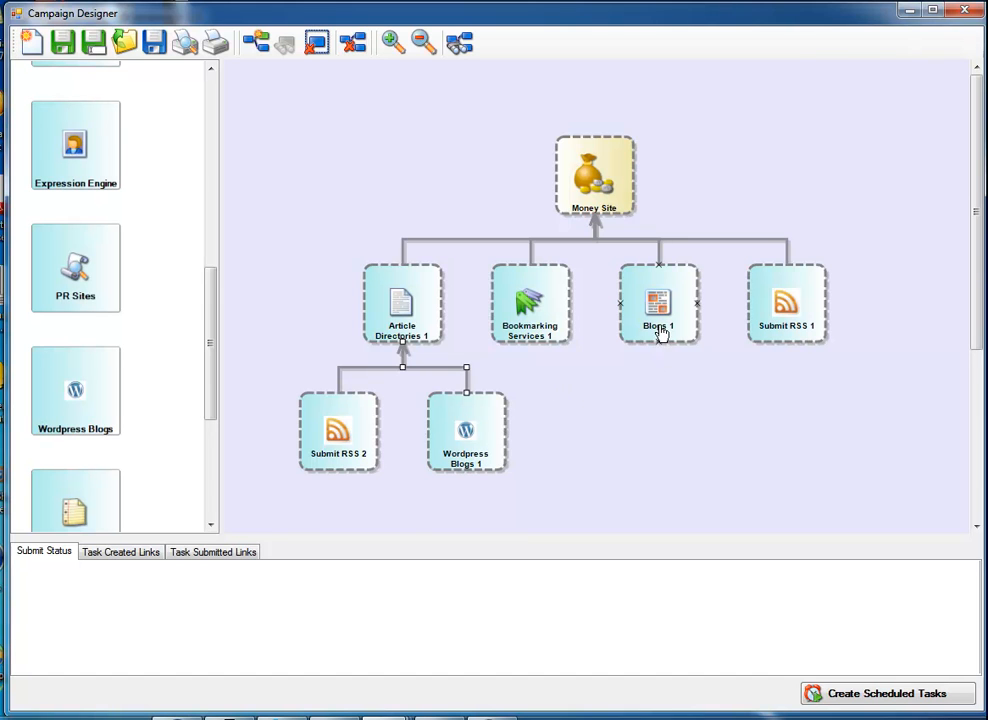
# Add another Article Directories node and another Submit RSS node below the Blogs node
pyautogui.moveTo(216, 326); pyautogui.dragTo(216, 146)
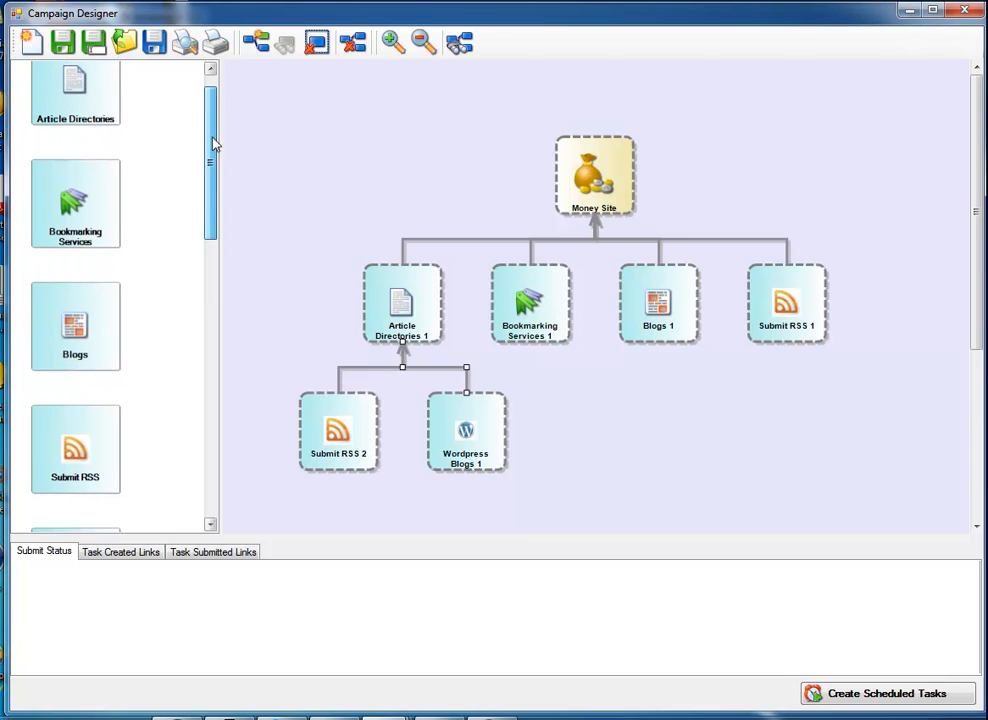
pyautogui.moveTo(113, 126); pyautogui.dragTo(604, 413)
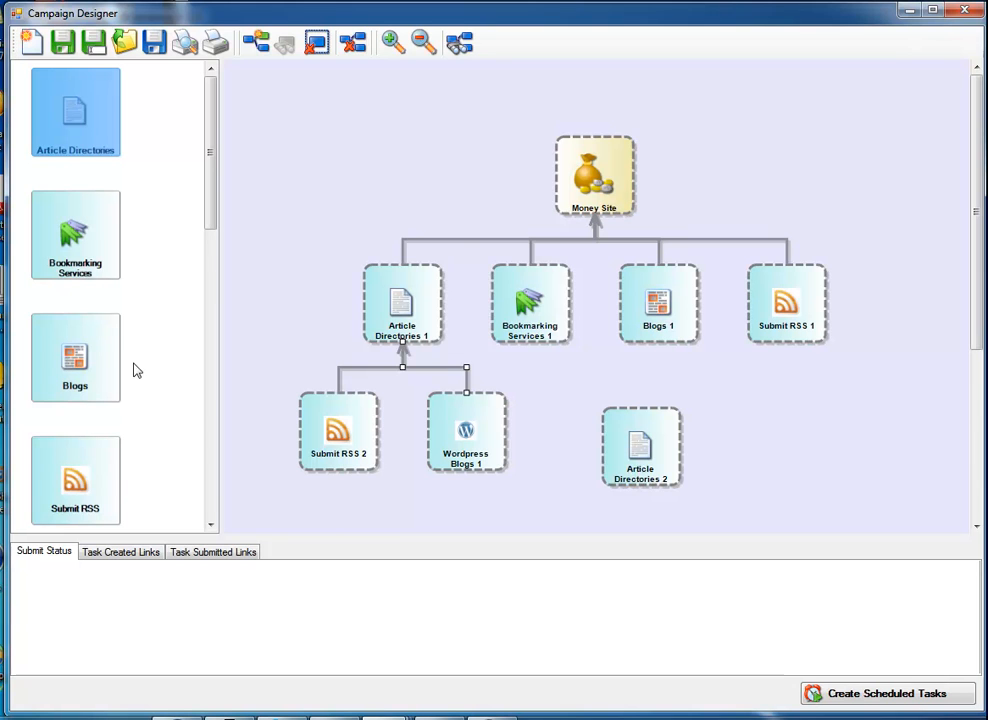
pyautogui.moveTo(103, 471); pyautogui.dragTo(758, 430)
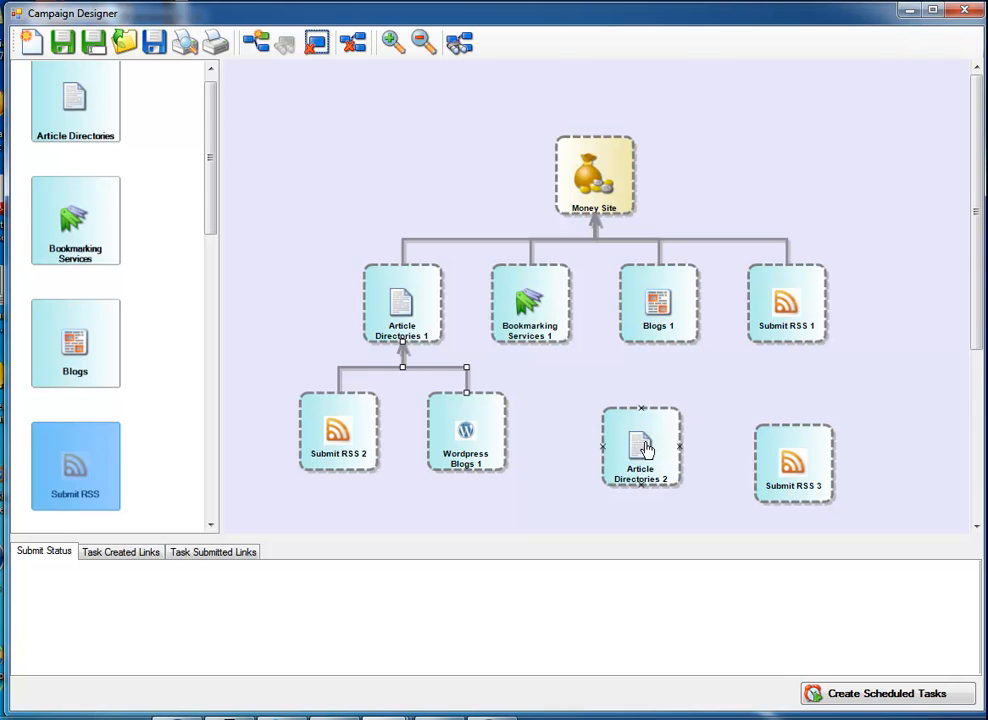
# Link the new Article Directories and Submit RSS nodes to the Blogs node and auto-arrange the diagram
pyautogui.moveTo(633, 441); pyautogui.dragTo(655, 333)
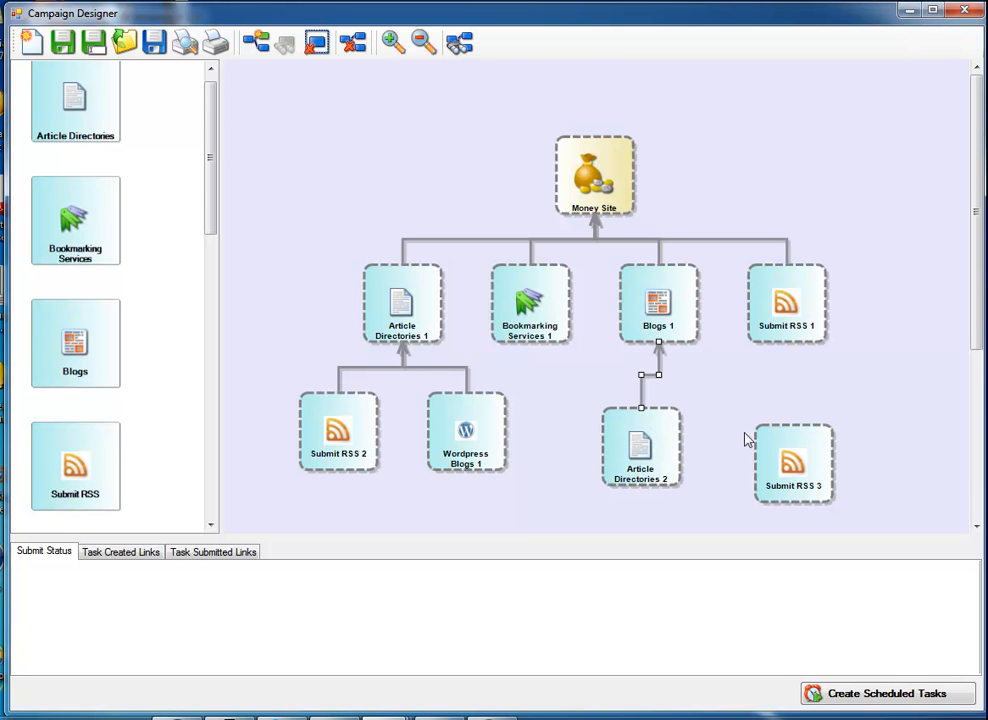
pyautogui.moveTo(787, 458); pyautogui.dragTo(670, 310)
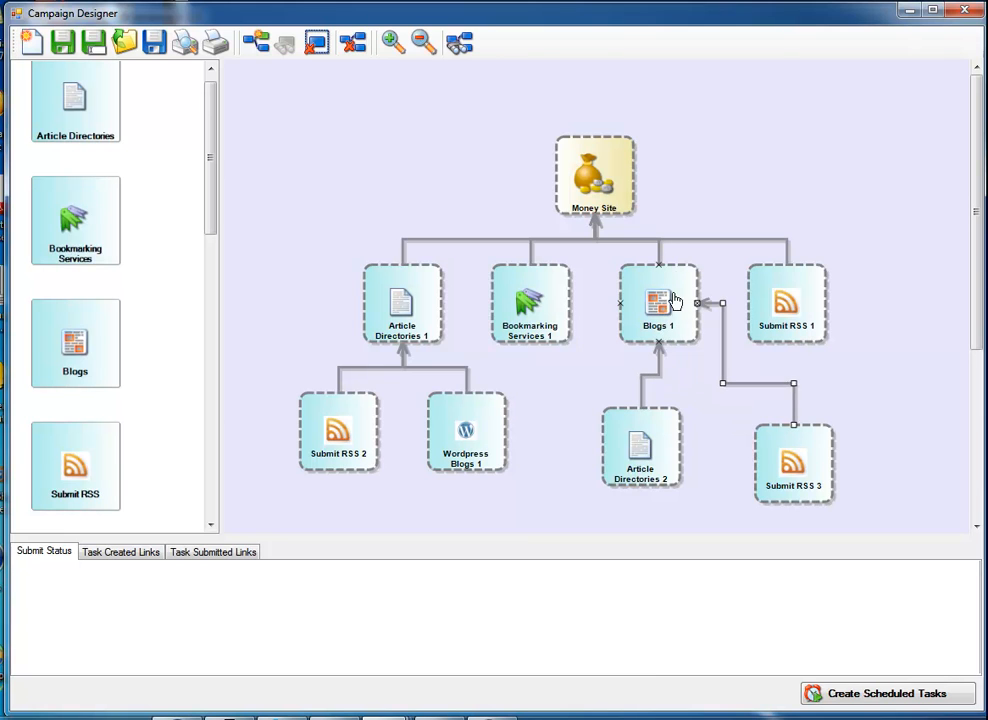
pyautogui.click(464, 44)
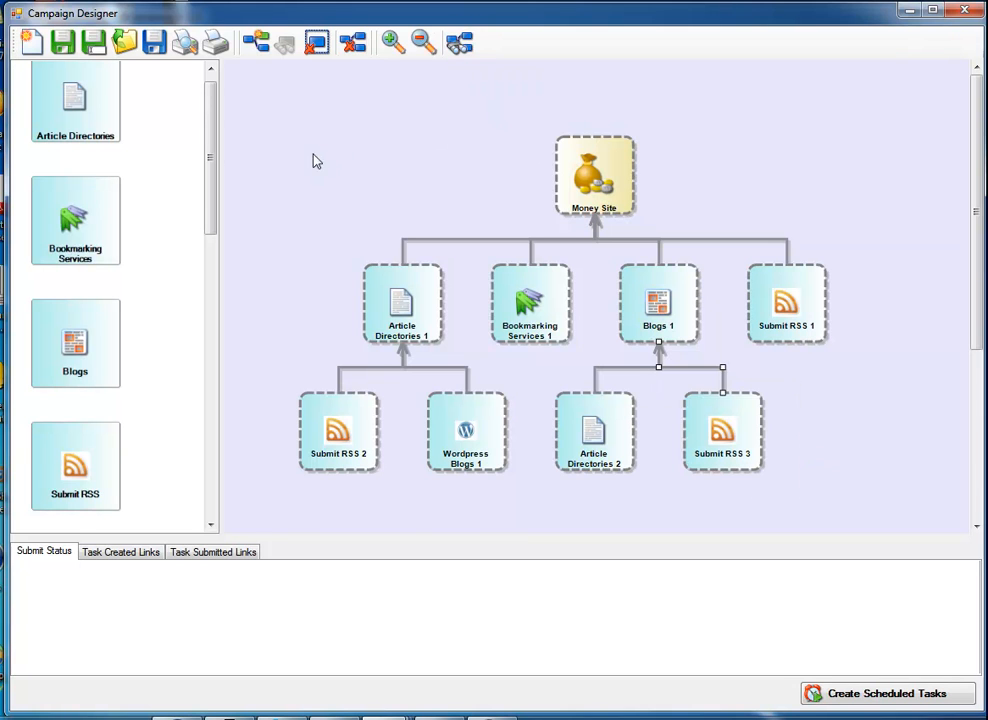
# Move the entire three-tier diagram upward to free space below the second tier of service nodes
pyautogui.click(423, 42)
pyautogui.moveTo(258, 116); pyautogui.dragTo(827, 458)
pyautogui.moveTo(556, 165); pyautogui.dragTo(564, 106)
pyautogui.click(539, 419)
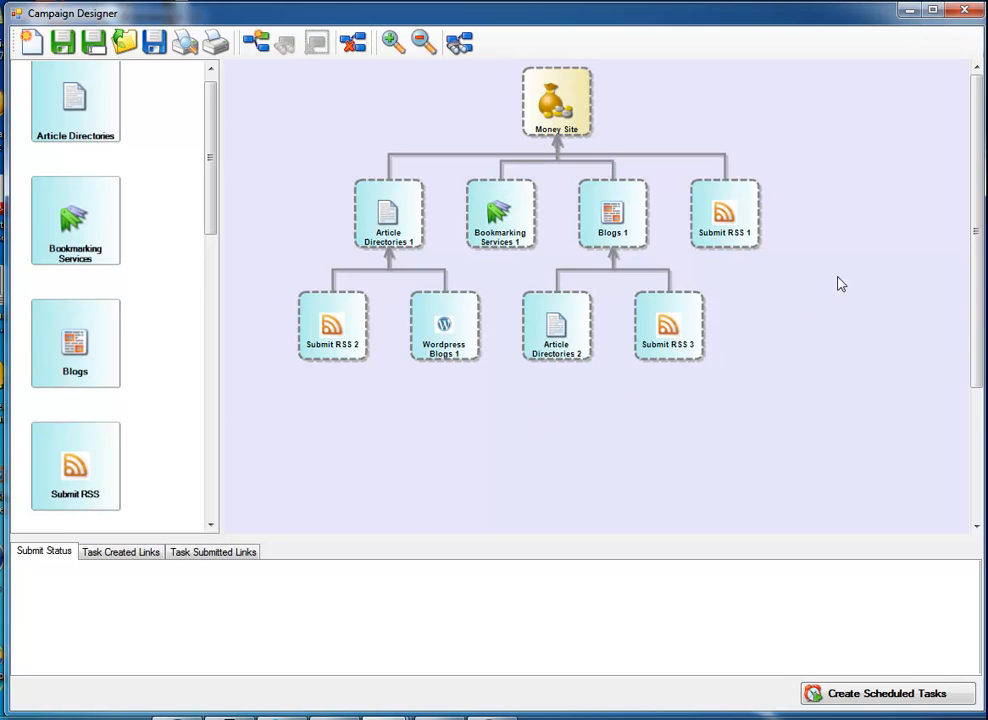
pyautogui.click(498, 222)
pyautogui.click(556, 120)
pyautogui.click(345, 333)
pyautogui.click(403, 237)
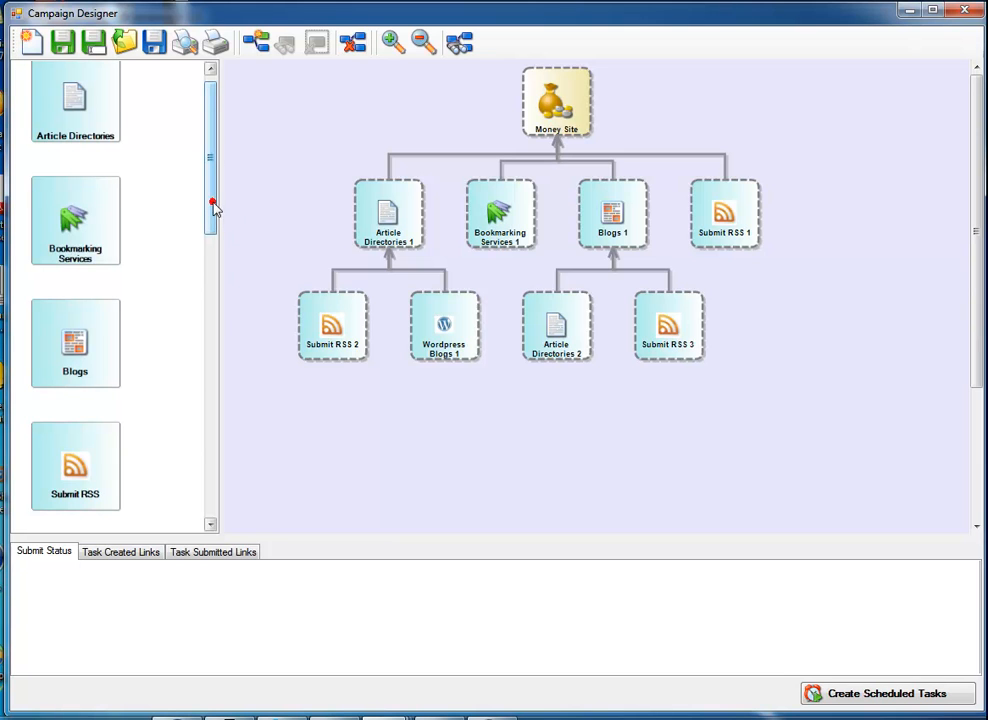
# Add Bookmarking Services nodes linked to the Wordpress Blogs node and the lower Article Directories node, then auto-arrange the diagram
pyautogui.scroll(1, 215, 200)
pyautogui.moveTo(97, 247); pyautogui.dragTo(454, 342)
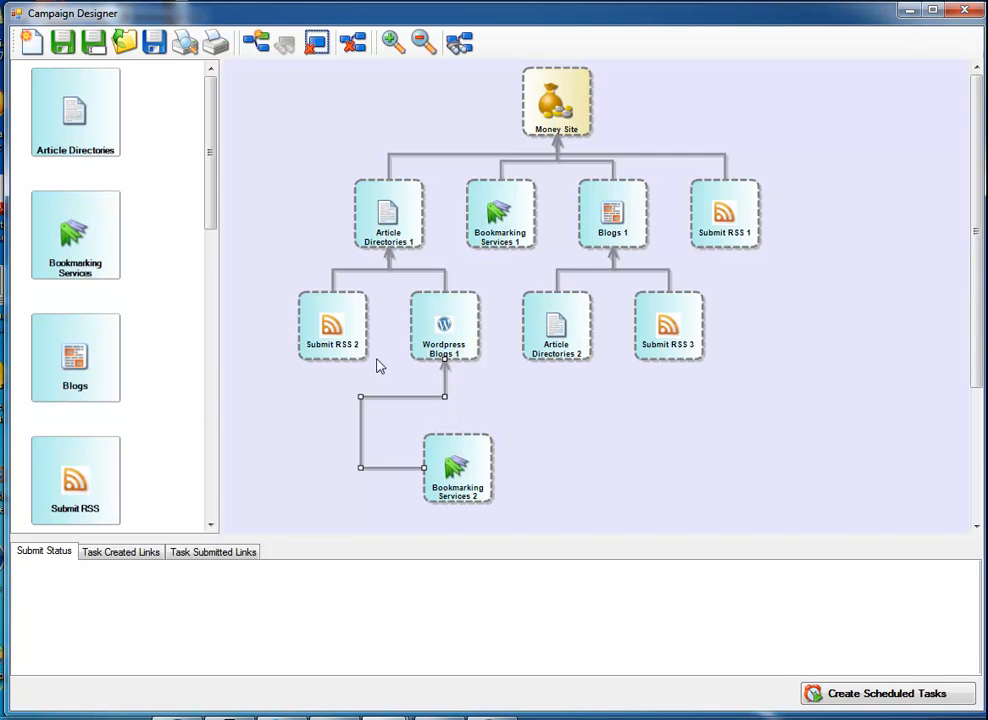
pyautogui.moveTo(74, 202); pyautogui.dragTo(565, 341)
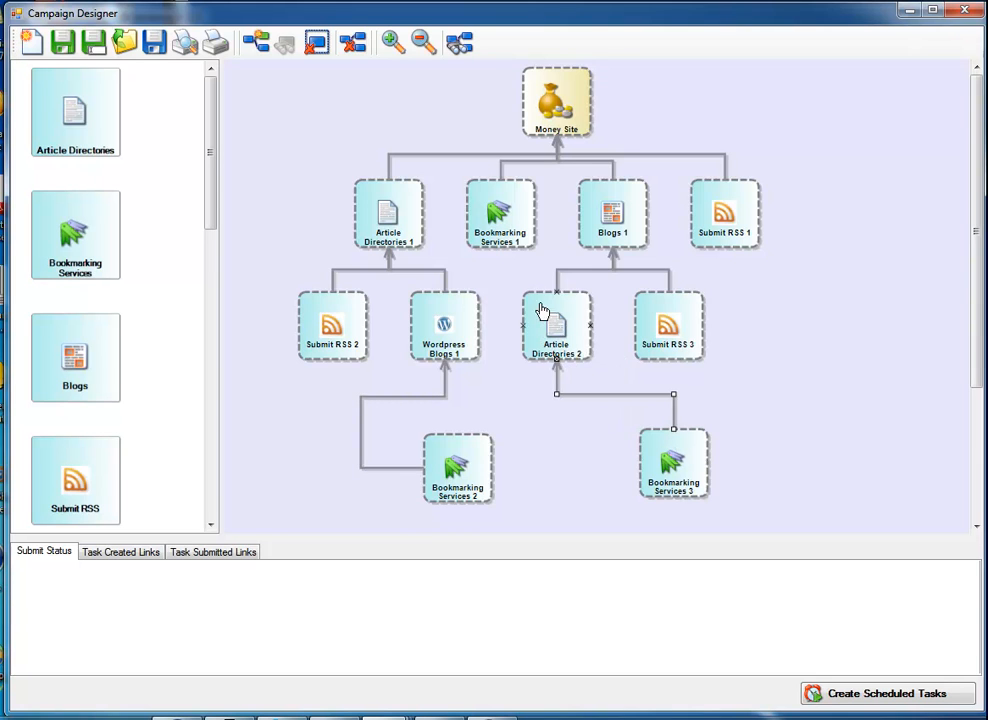
pyautogui.click(461, 47)
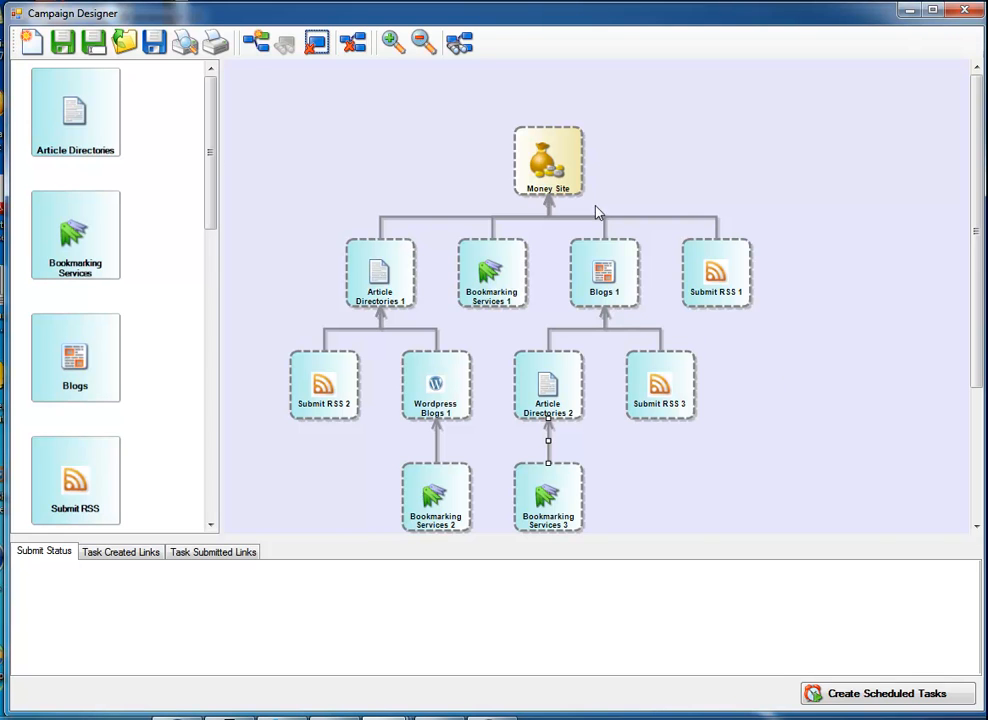
# Open the Money Site node's campaign details and name the campaign "quick money making ideas"
pyautogui.click(556, 175)
pyautogui.doubleClick(557, 172)
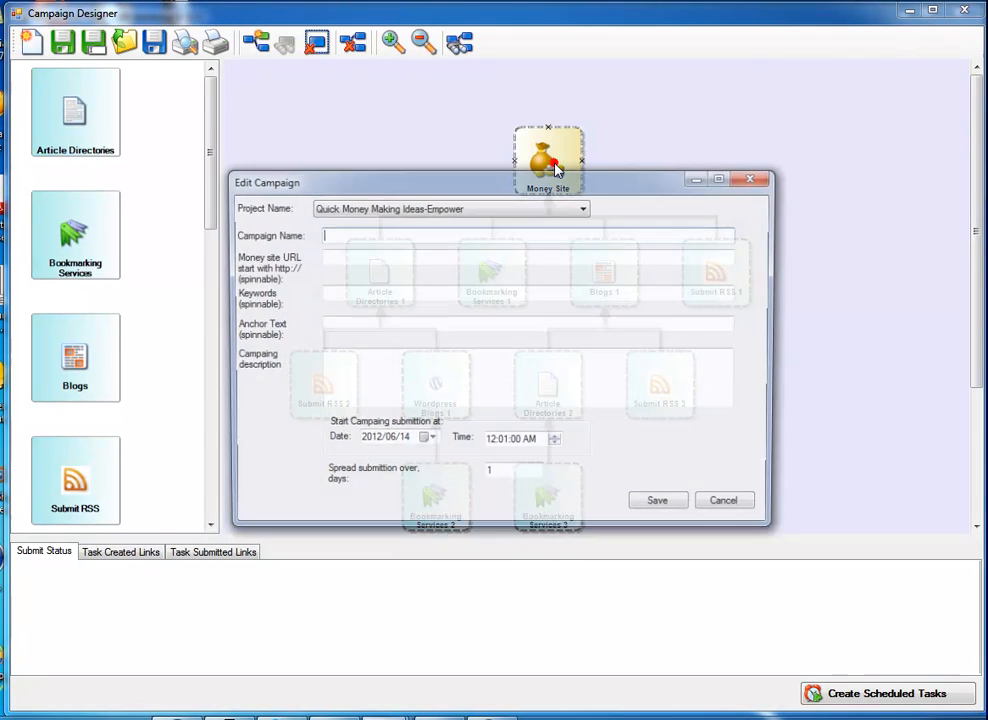
pyautogui.moveTo(550, 185); pyautogui.dragTo(591, 125)
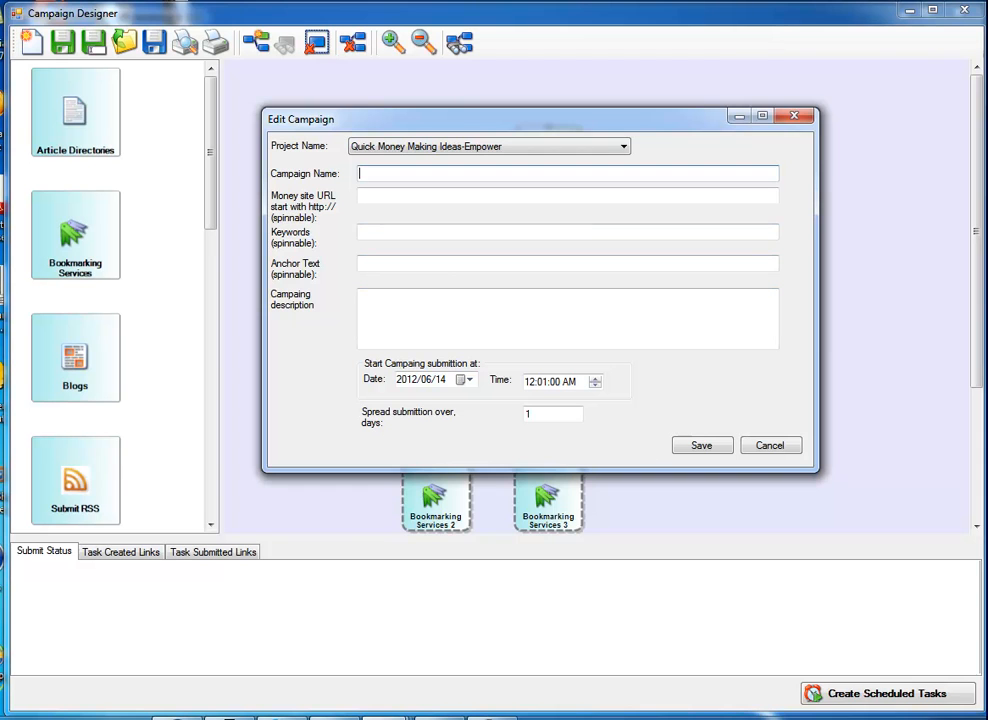
pyautogui.click(492, 718)
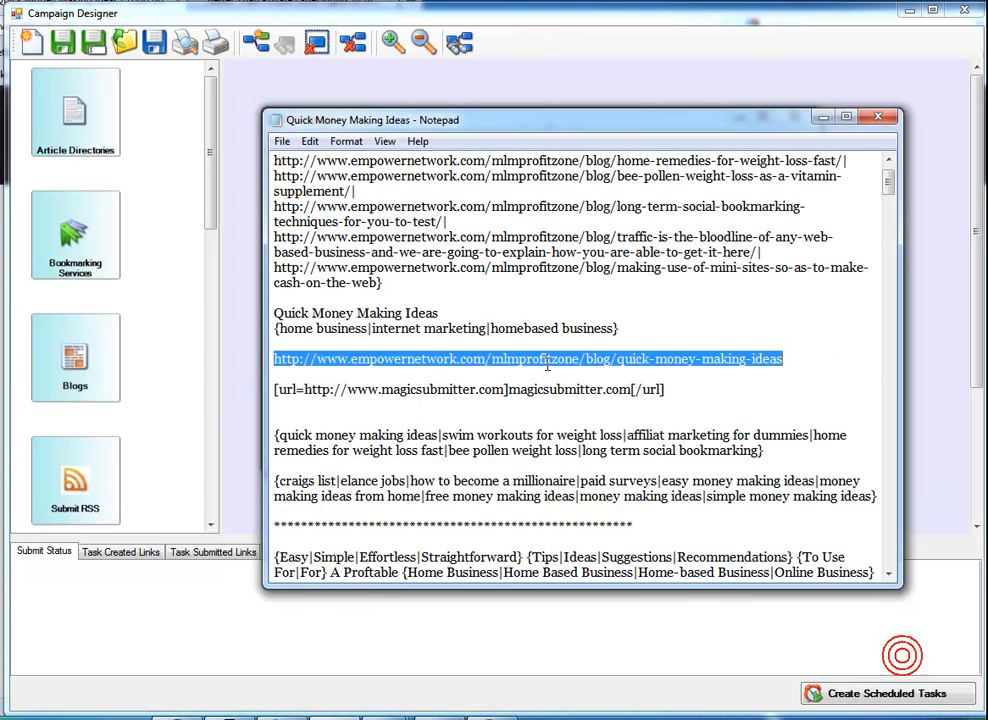
pyautogui.click(460, 82)
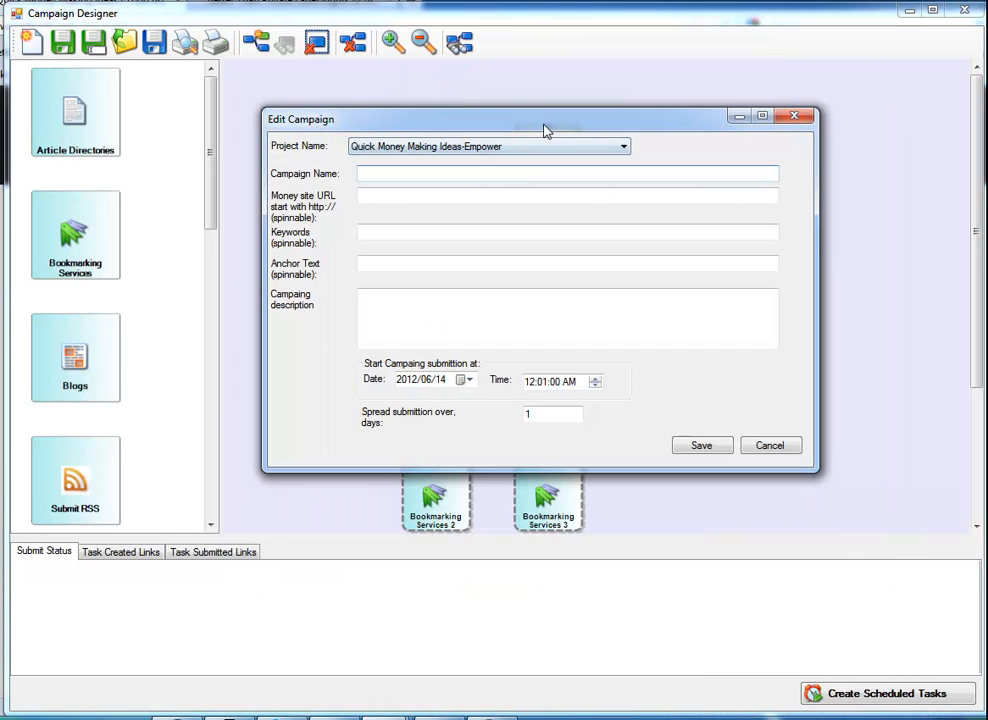
pyautogui.moveTo(546, 127); pyautogui.dragTo(549, 121)
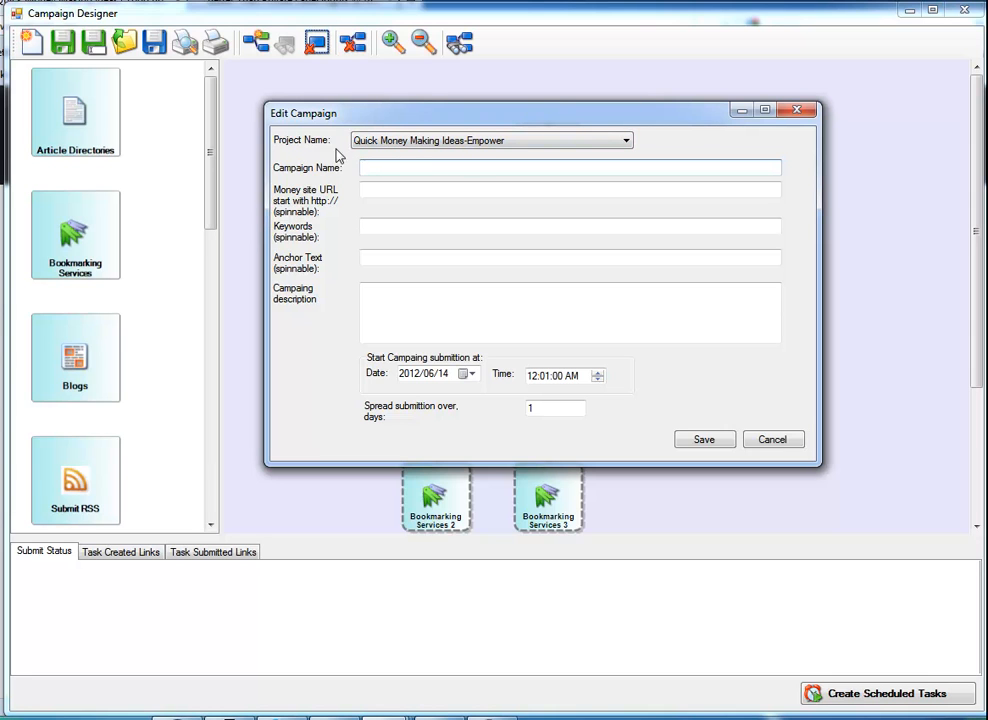
pyautogui.click(389, 166)
pyautogui.write('quick money making ideas')
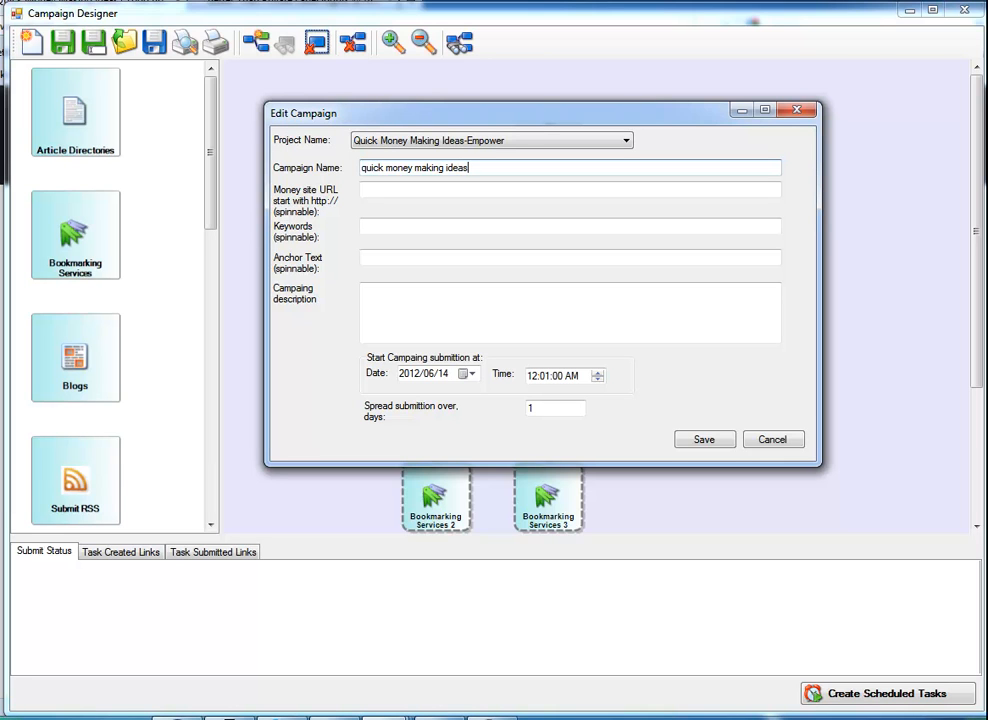
pyautogui.click(420, 190)
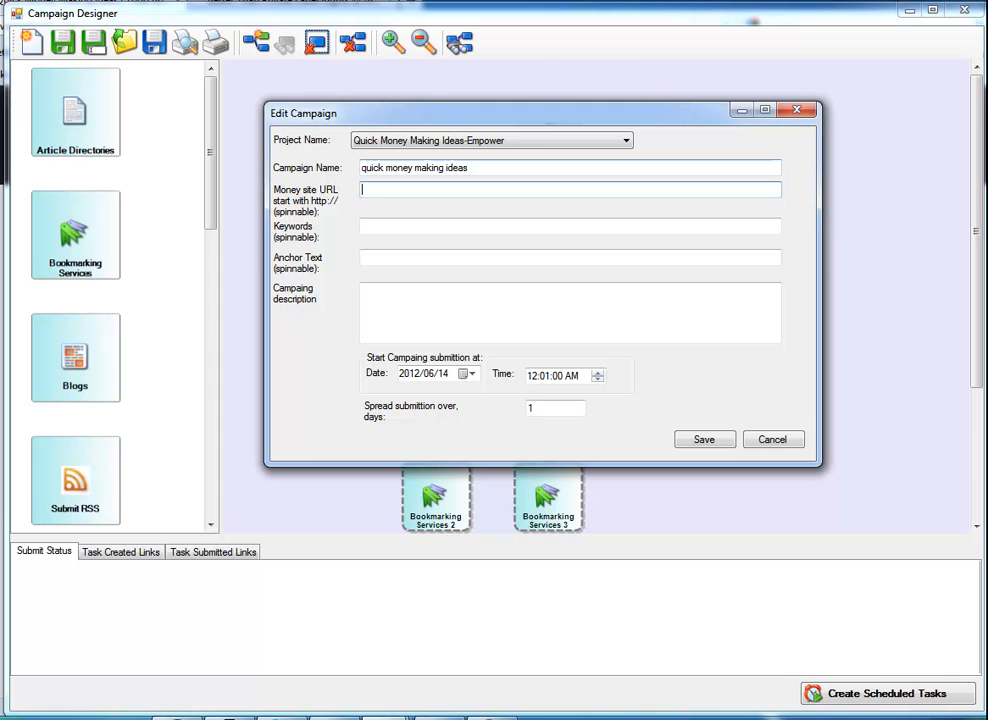
pyautogui.moveTo(494, 117); pyautogui.dragTo(516, 123)
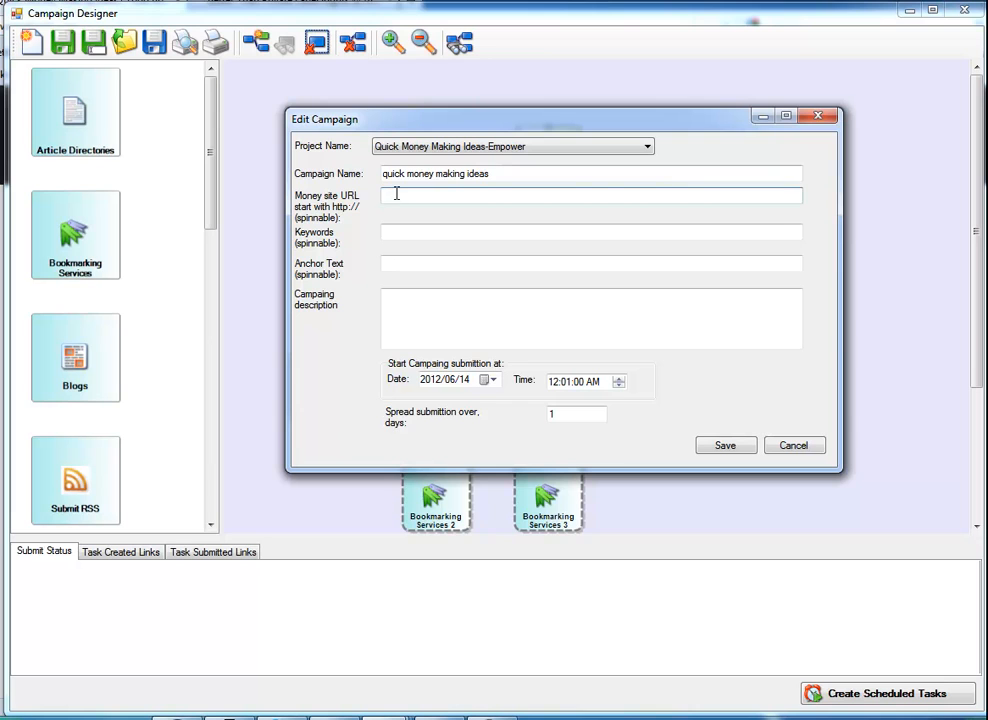
pyautogui.write('http://www.empowernetwork.com/mlmprofitzone/blog/quick-money-making-ideas')
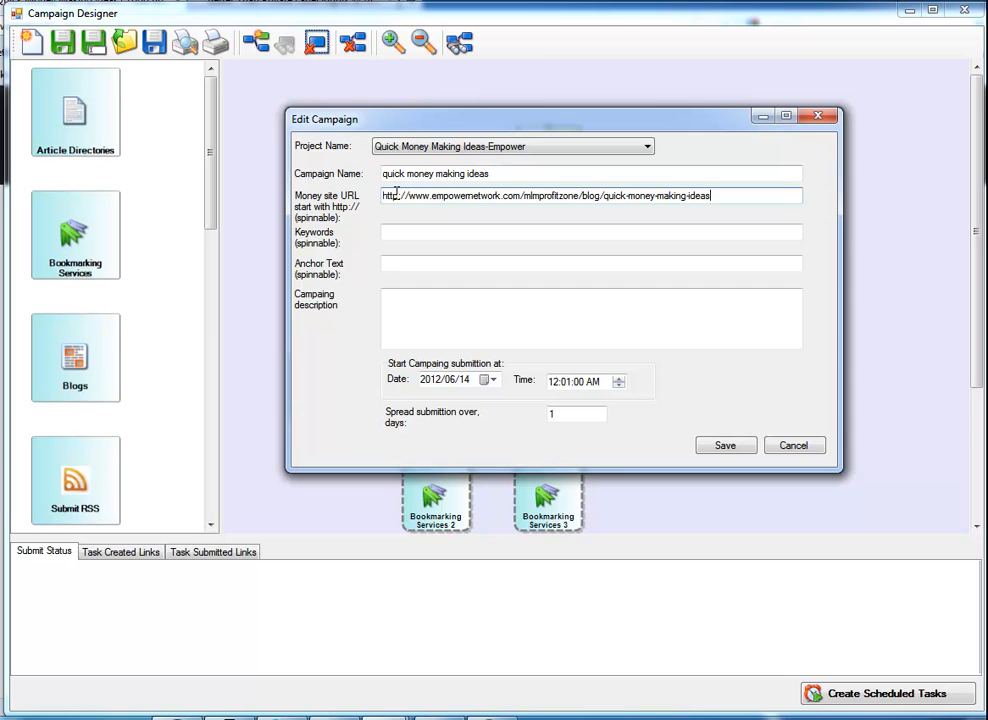
# Copy {home business|internet marketing|homebased business} from the Quick Money Making Ideas Notepad file into the campaign's keywords
pyautogui.click(430, 237)
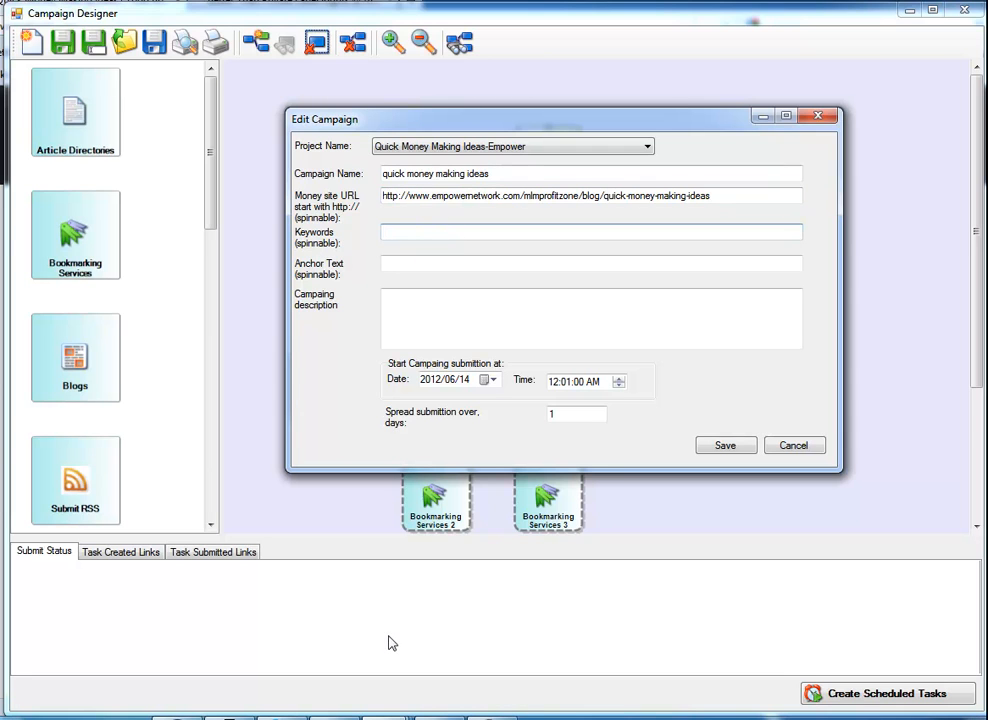
pyautogui.click(375, 718)
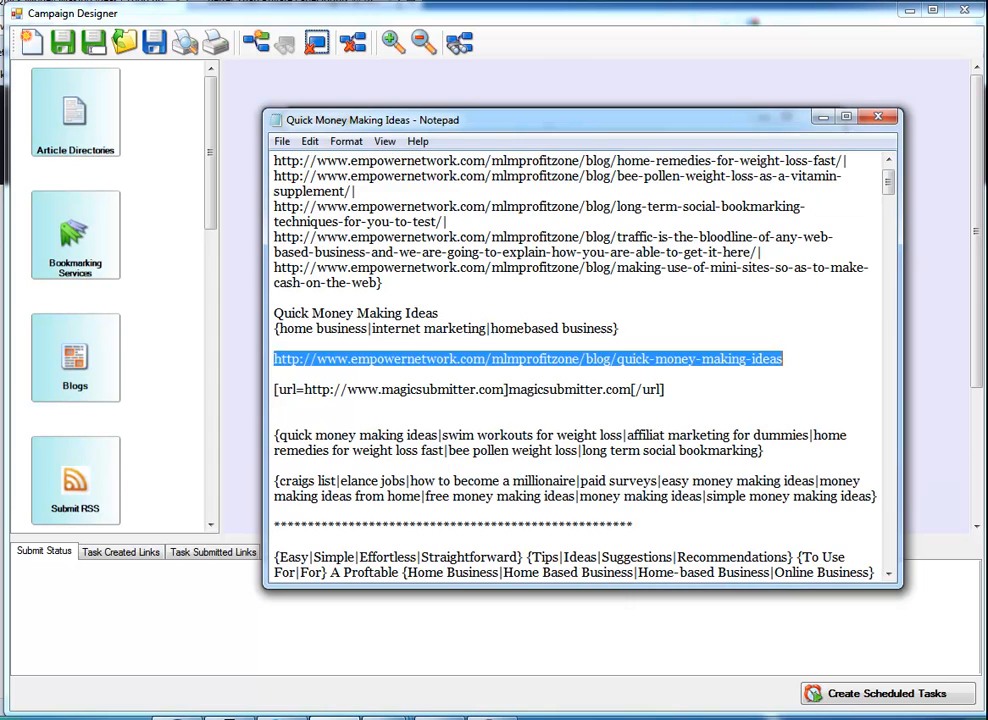
pyautogui.click(523, 375)
pyautogui.moveTo(621, 328); pyautogui.dragTo(270, 330)
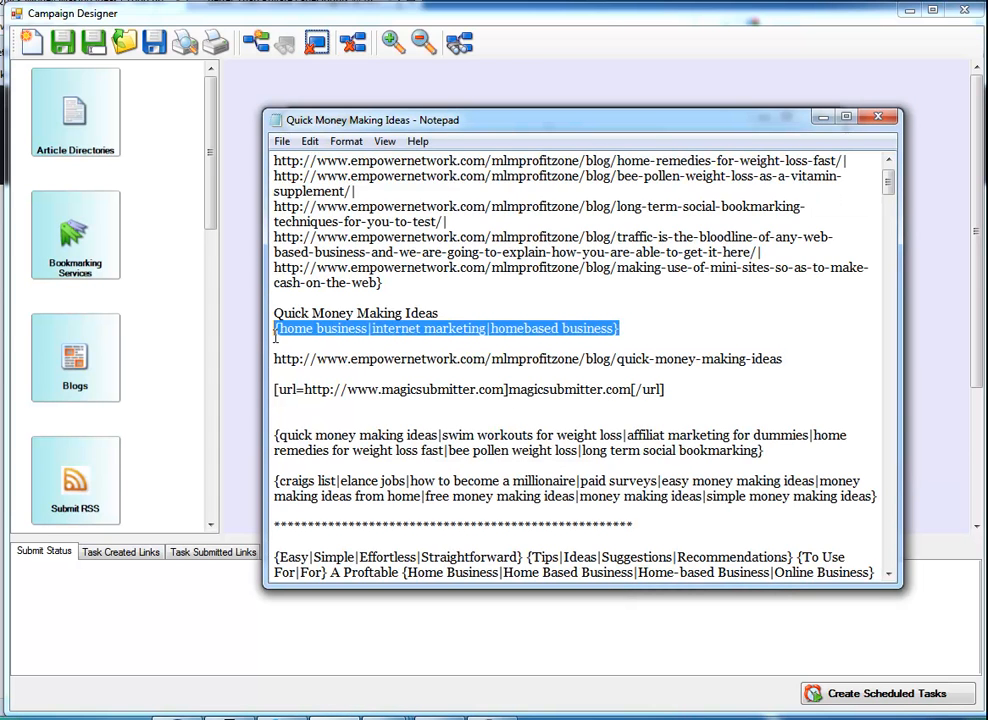
pyautogui.rightClick(338, 330)
pyautogui.click(383, 384)
pyautogui.click(555, 20)
pyautogui.click(502, 229)
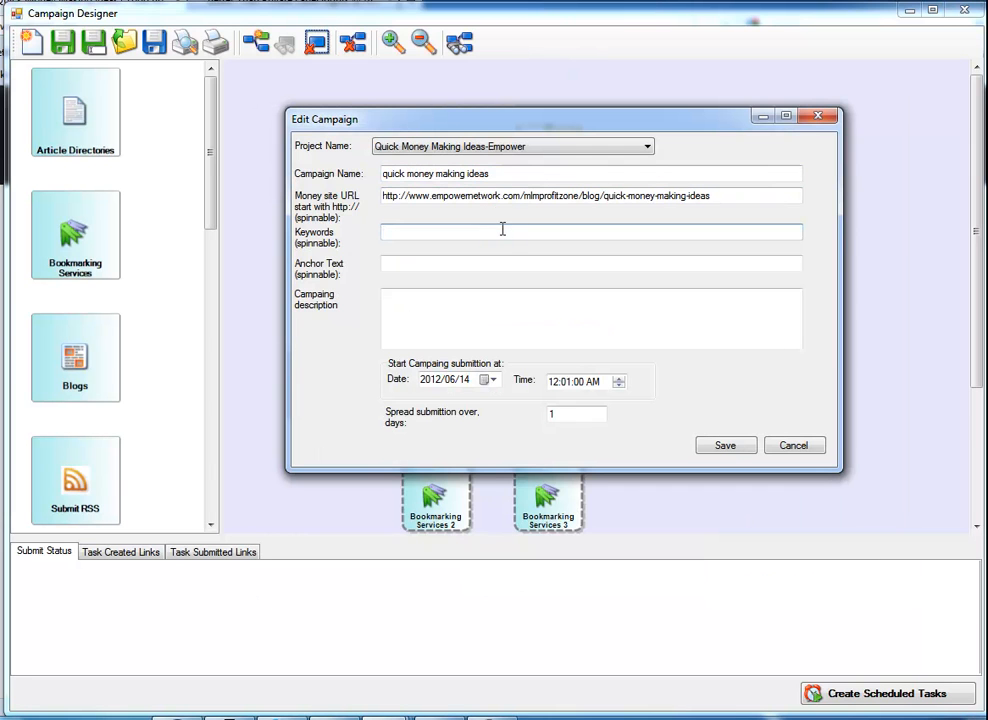
pyautogui.hotkey('ctrl', 'v')
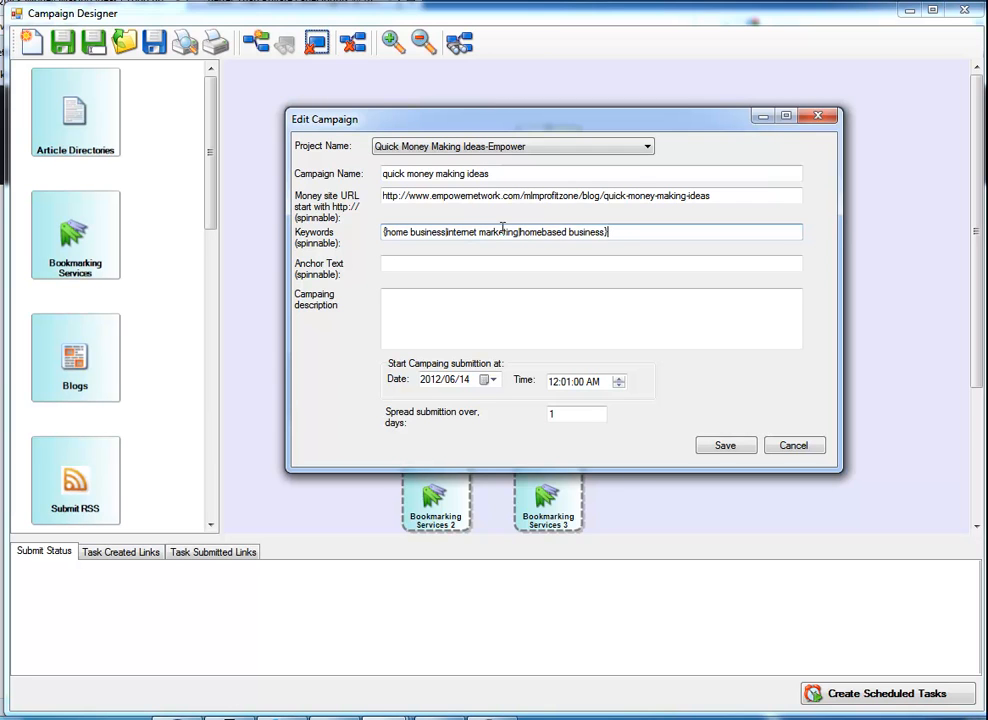
# Reuse the campaign name "quick money making ideas" as anchor text and enter "name this anything" as the campaign description
pyautogui.click(495, 261)
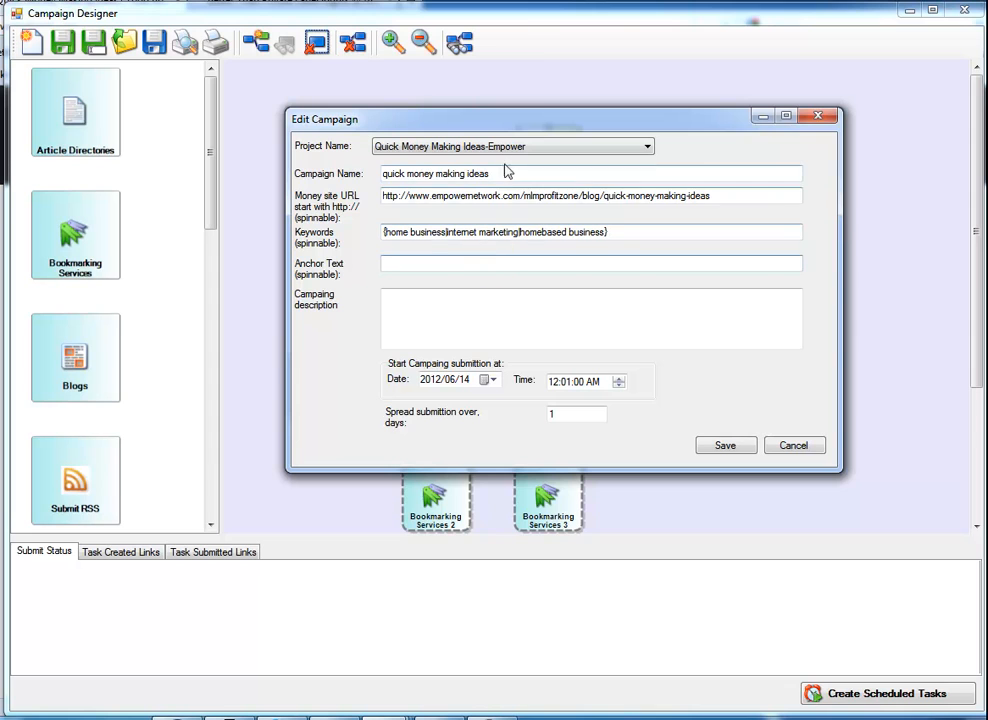
pyautogui.moveTo(501, 172); pyautogui.dragTo(381, 176)
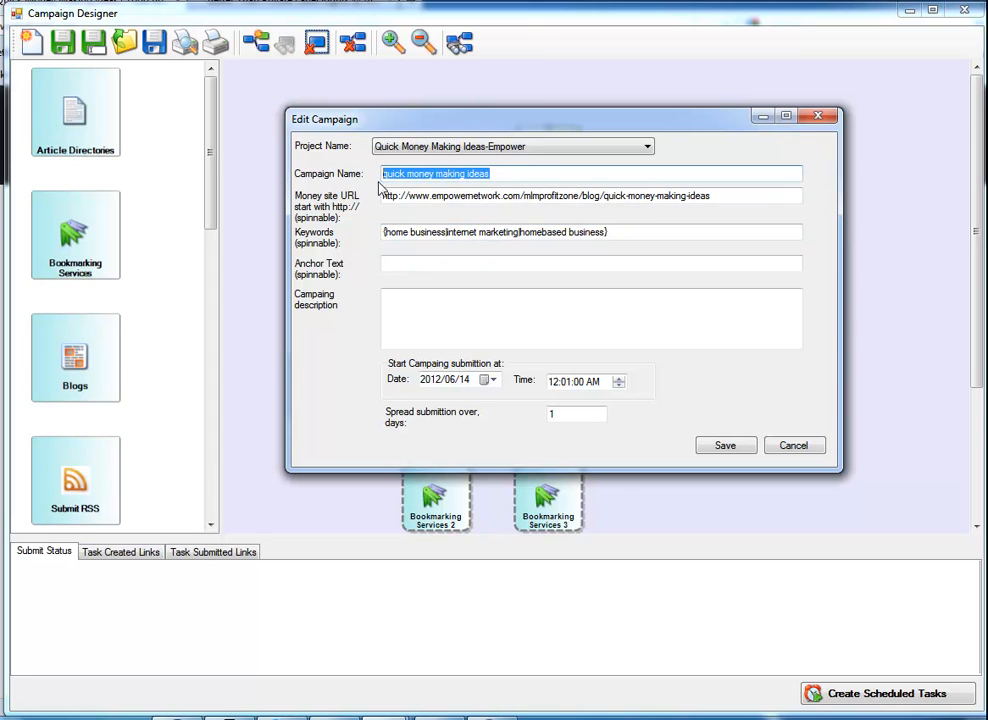
pyautogui.click(432, 262)
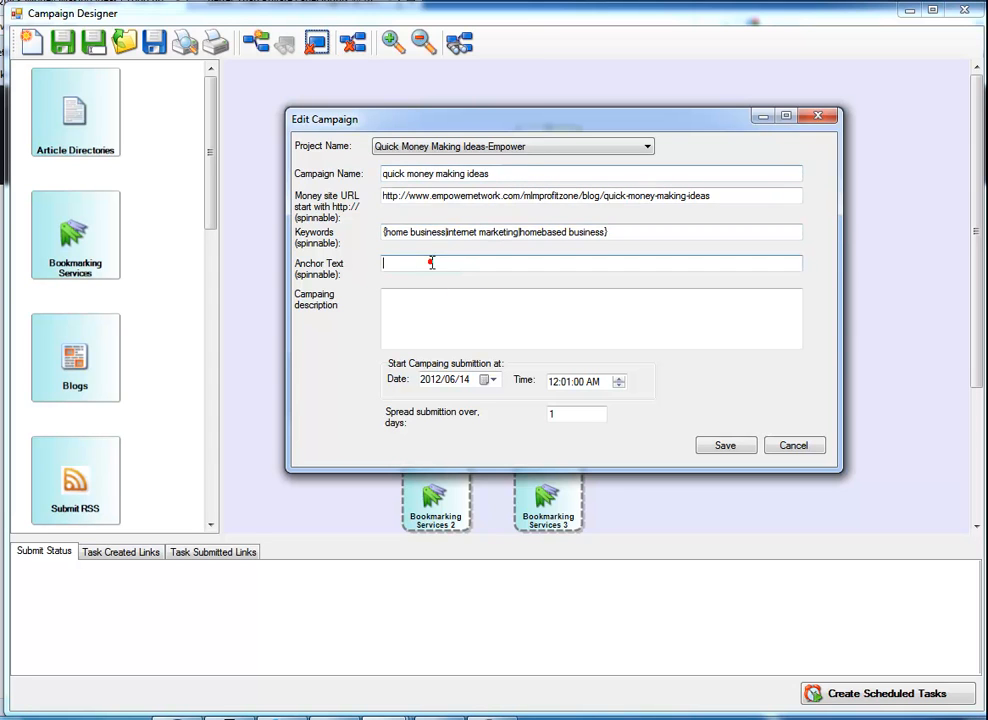
pyautogui.hotkey('ctrl', 'v')
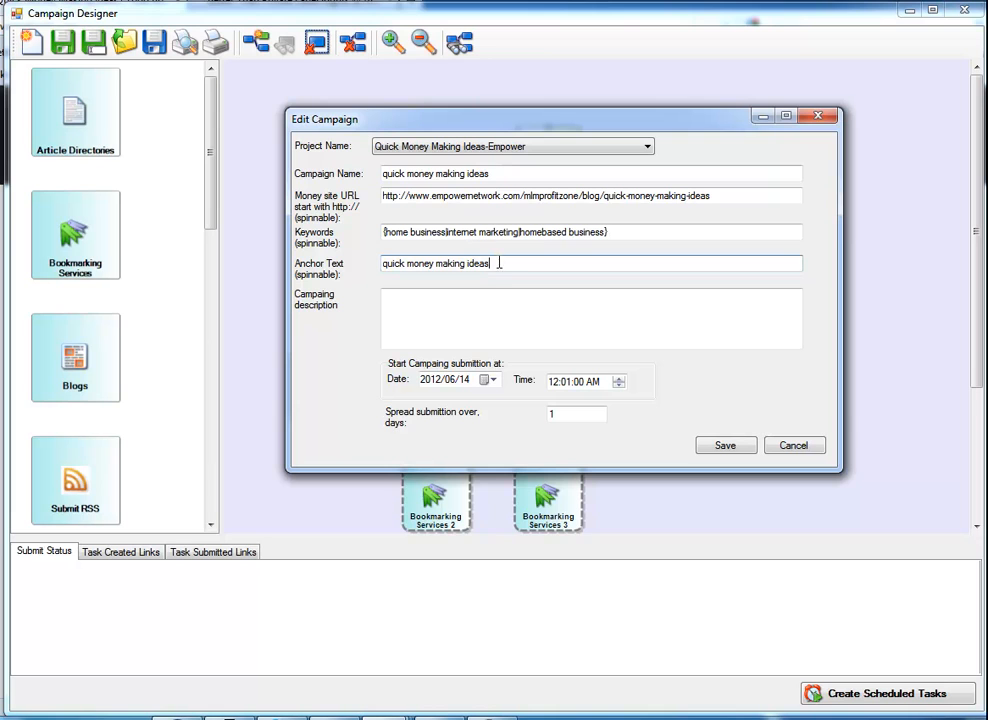
pyautogui.click(419, 316)
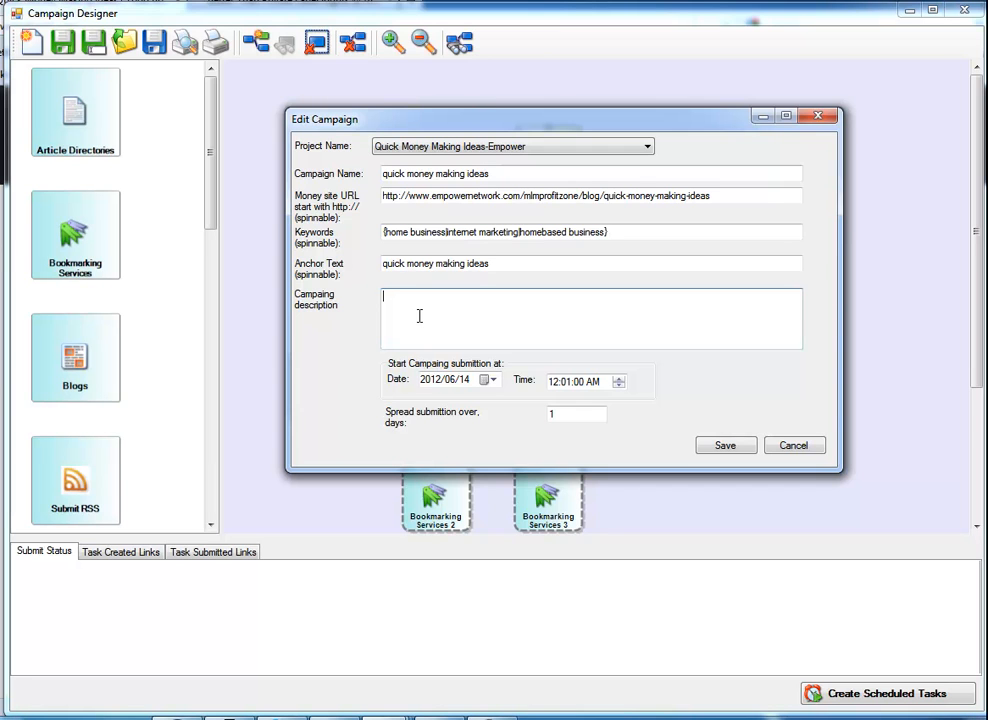
pyautogui.write('name this anything')
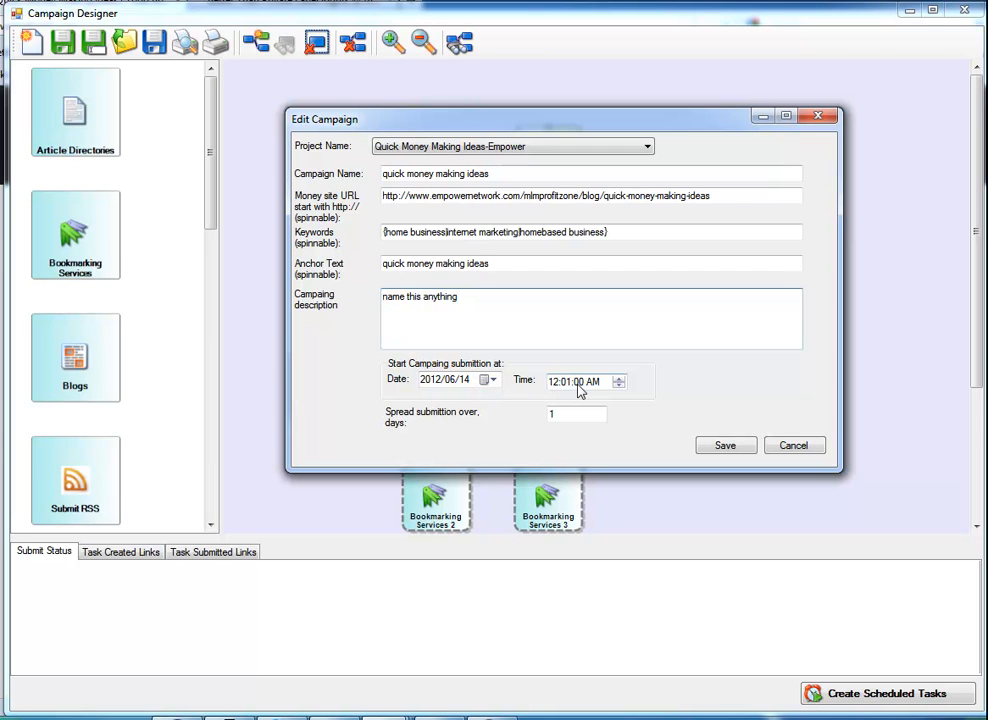
# Set the campaign start date to 2012/06/15, spread submission over 5 days, and save the campaign details
pyautogui.click(492, 382)
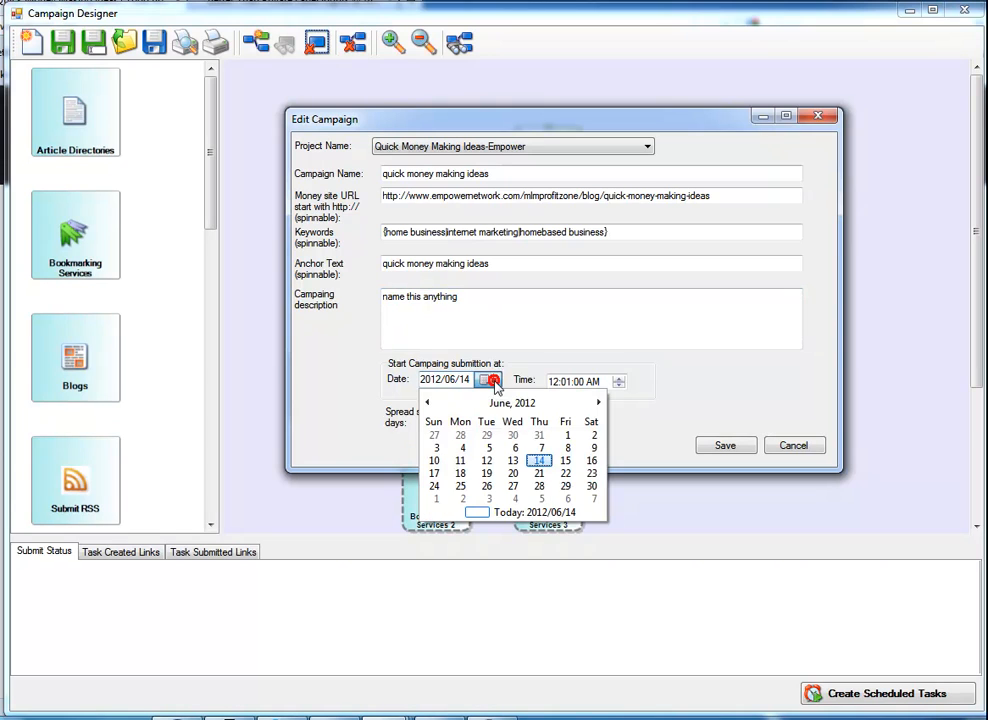
pyautogui.click(566, 461)
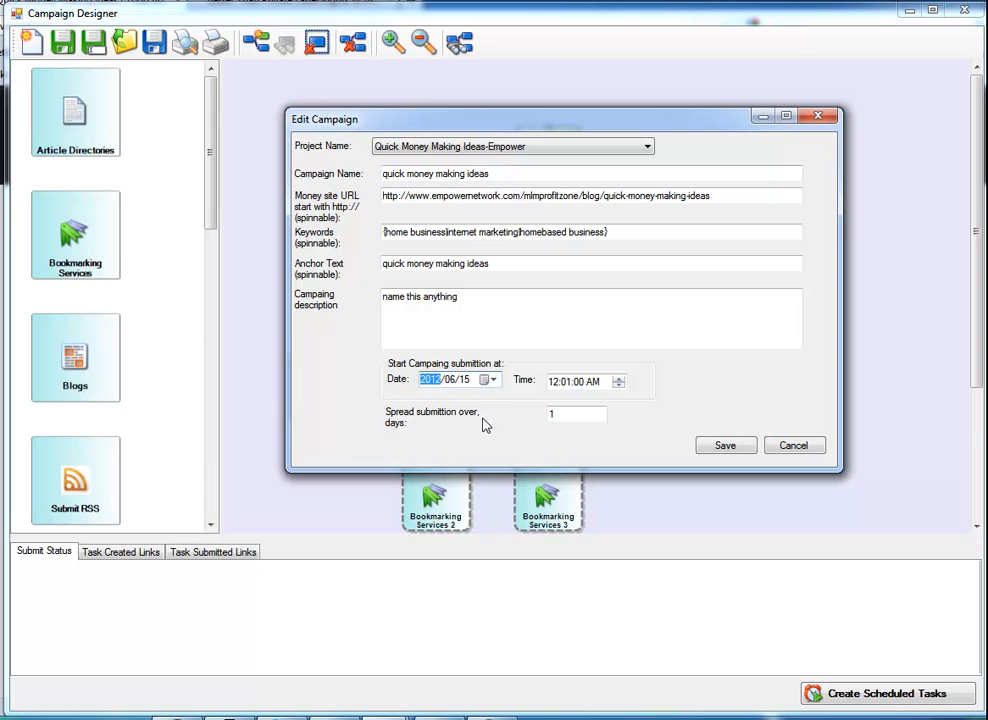
pyautogui.click(566, 413)
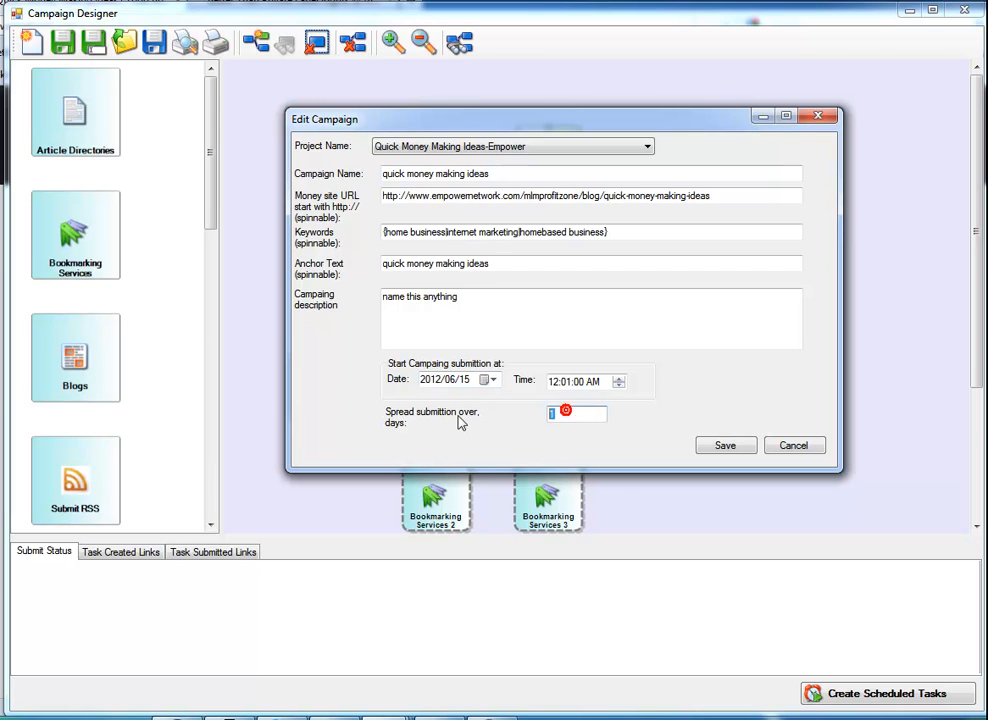
pyautogui.write('5')
pyautogui.click(726, 450)
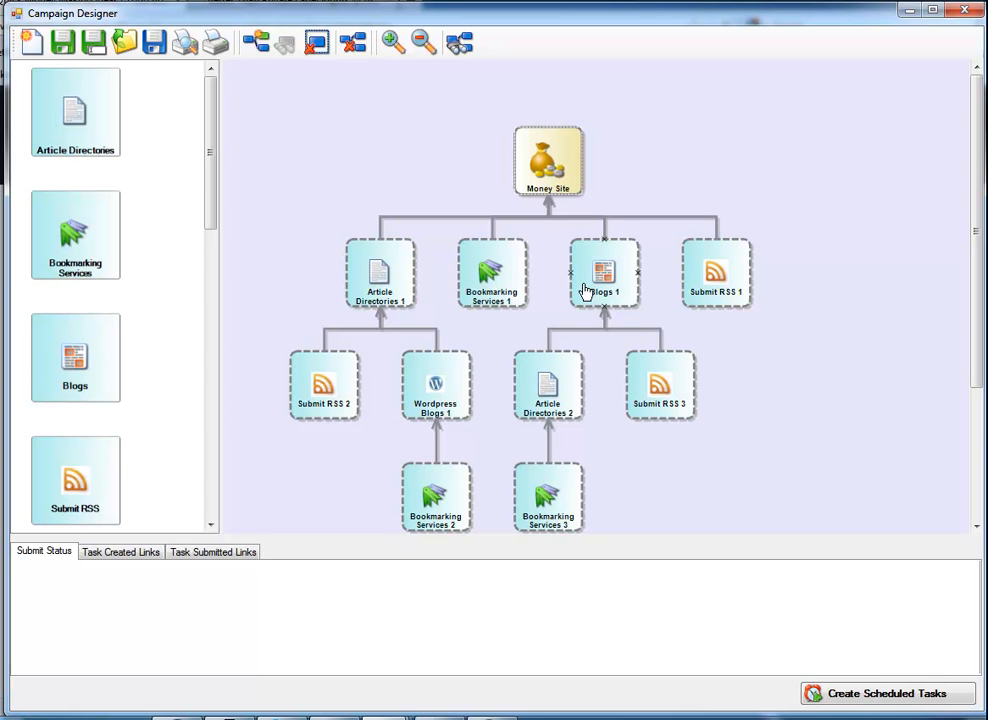
# Reopen the Money Site details to review the number of days for spreading submissions, and save them again
pyautogui.doubleClick(560, 182)
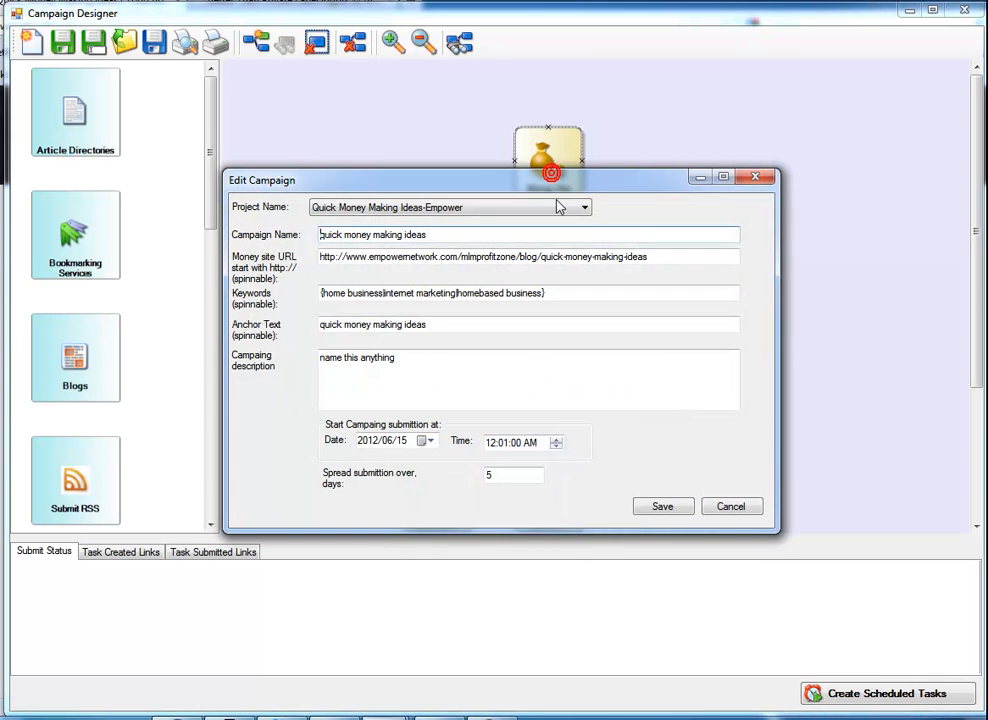
pyautogui.moveTo(558, 190); pyautogui.dragTo(564, 164)
pyautogui.doubleClick(512, 448)
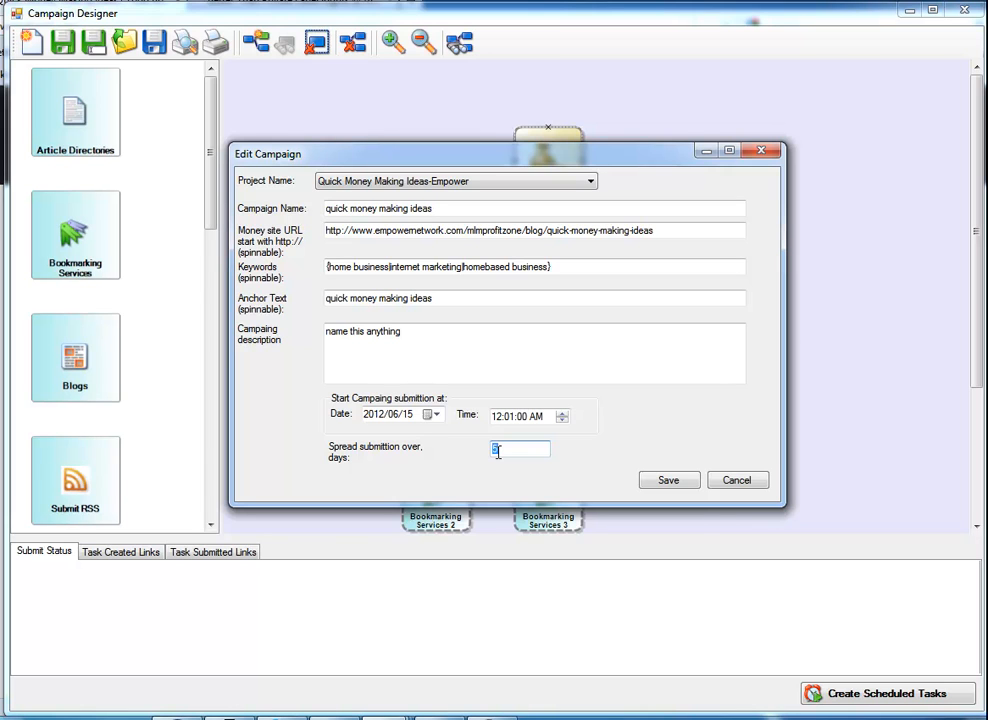
pyautogui.click(673, 482)
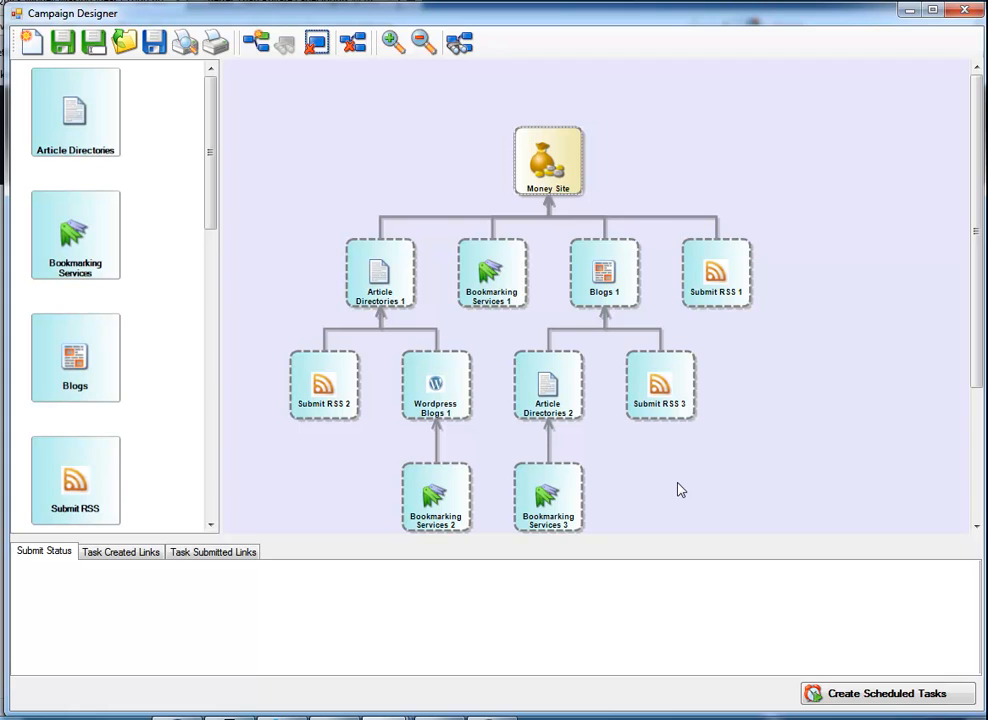
# Attach the existing submit item "Easy Tips To Use For A Proftable Home Business" to the Article Directories 1 node, opening its editor
pyautogui.click(380, 274)
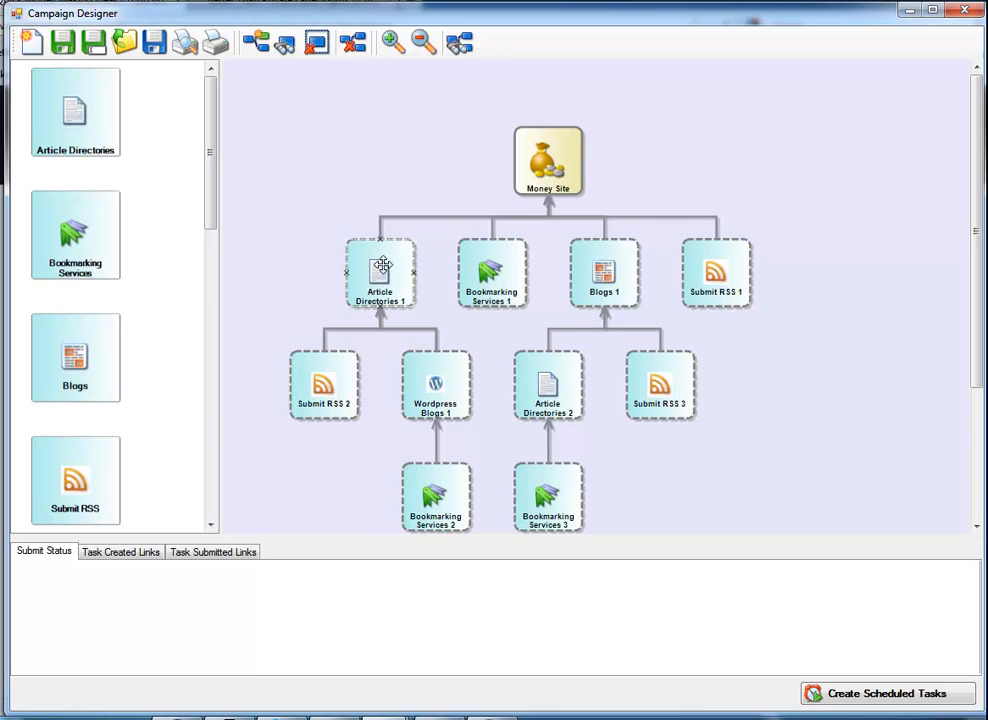
pyautogui.click(337, 214)
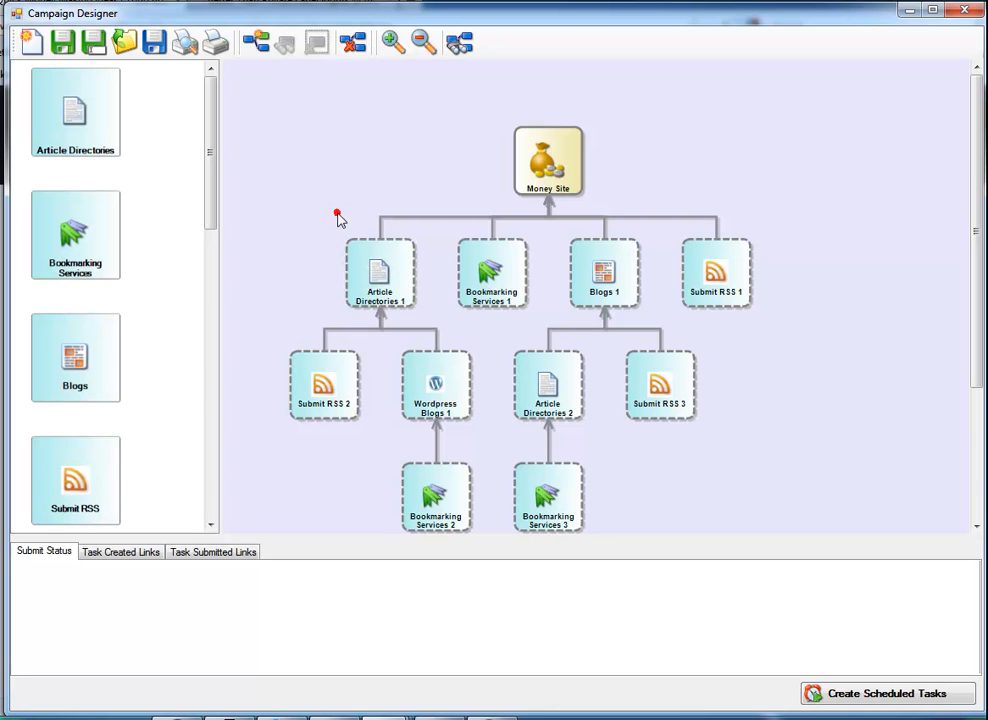
pyautogui.click(380, 273)
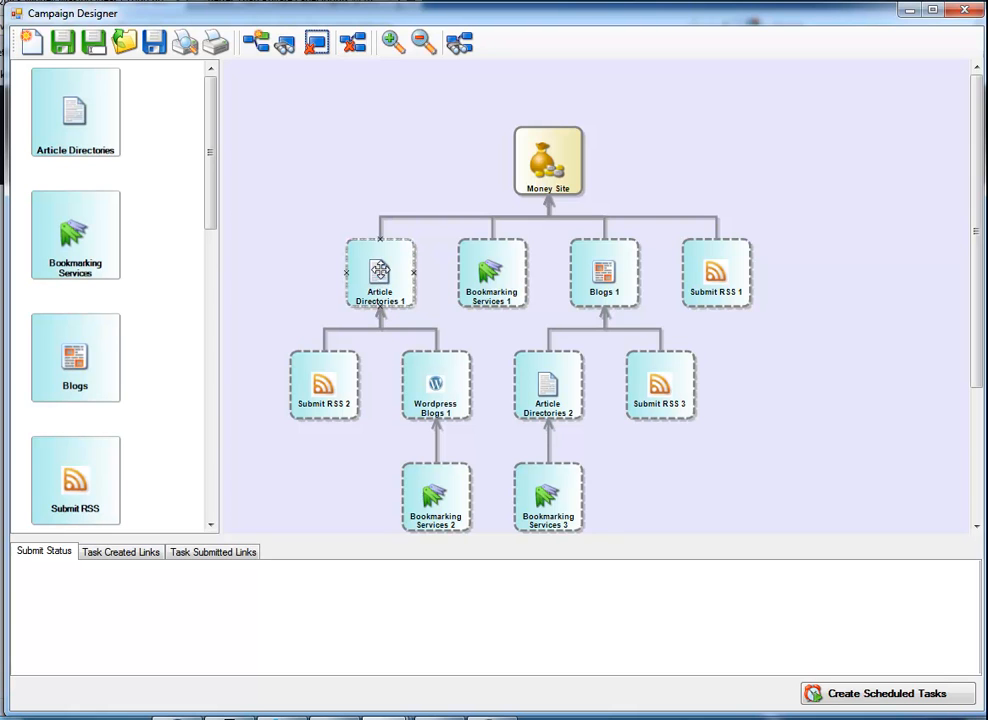
pyautogui.rightClick(380, 272)
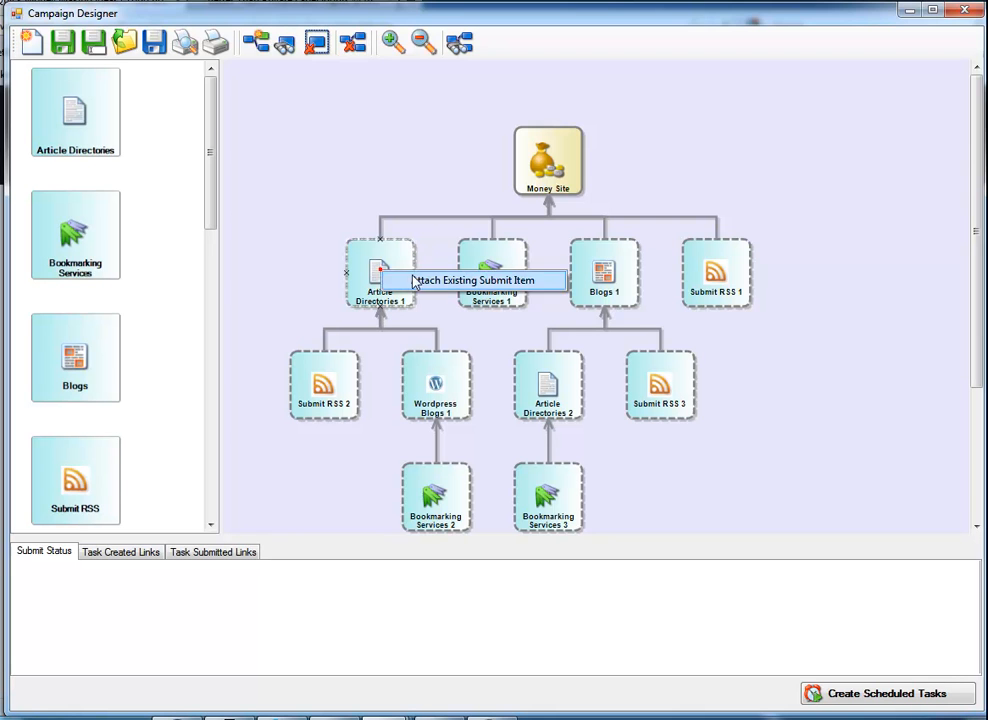
pyautogui.click(430, 280)
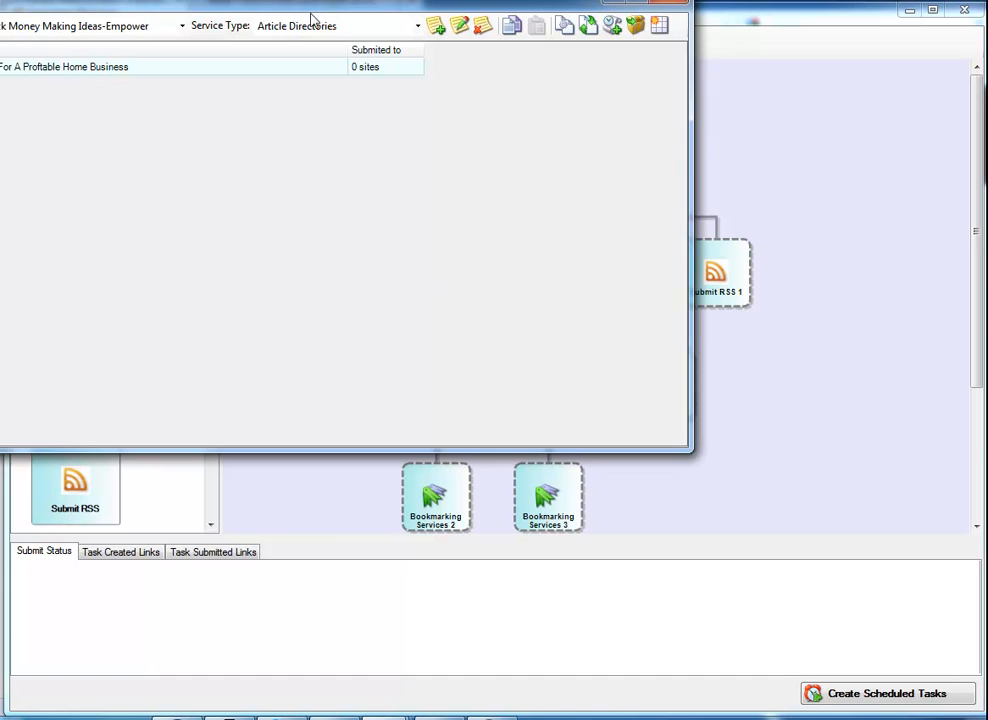
pyautogui.moveTo(316, 10); pyautogui.dragTo(398, 33)
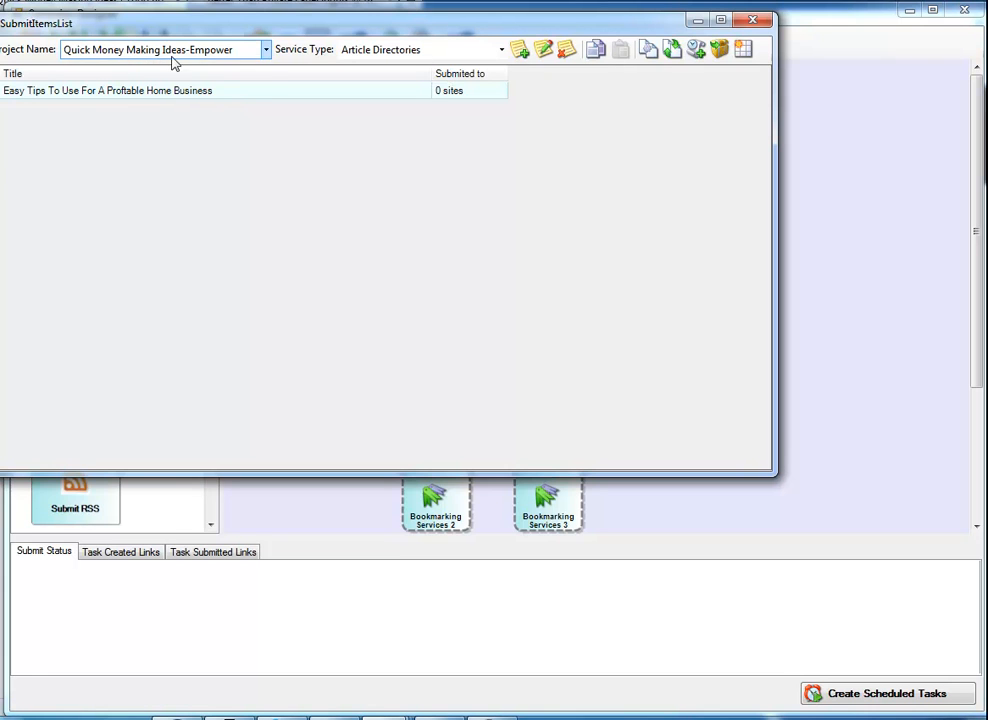
pyautogui.moveTo(265, 27); pyautogui.dragTo(332, 37)
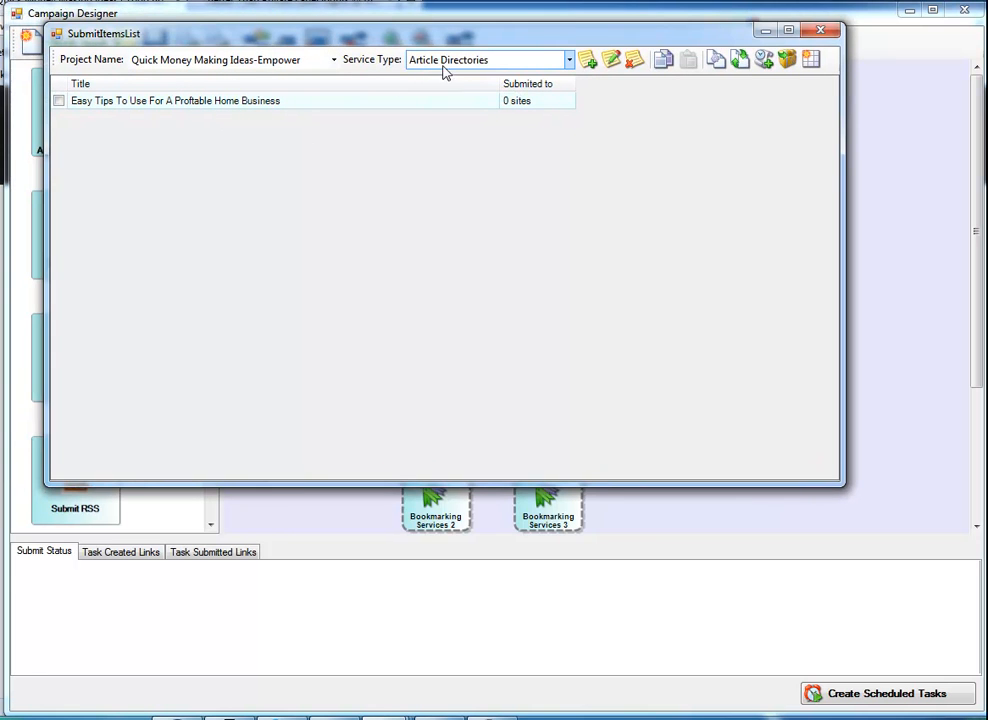
pyautogui.doubleClick(249, 106)
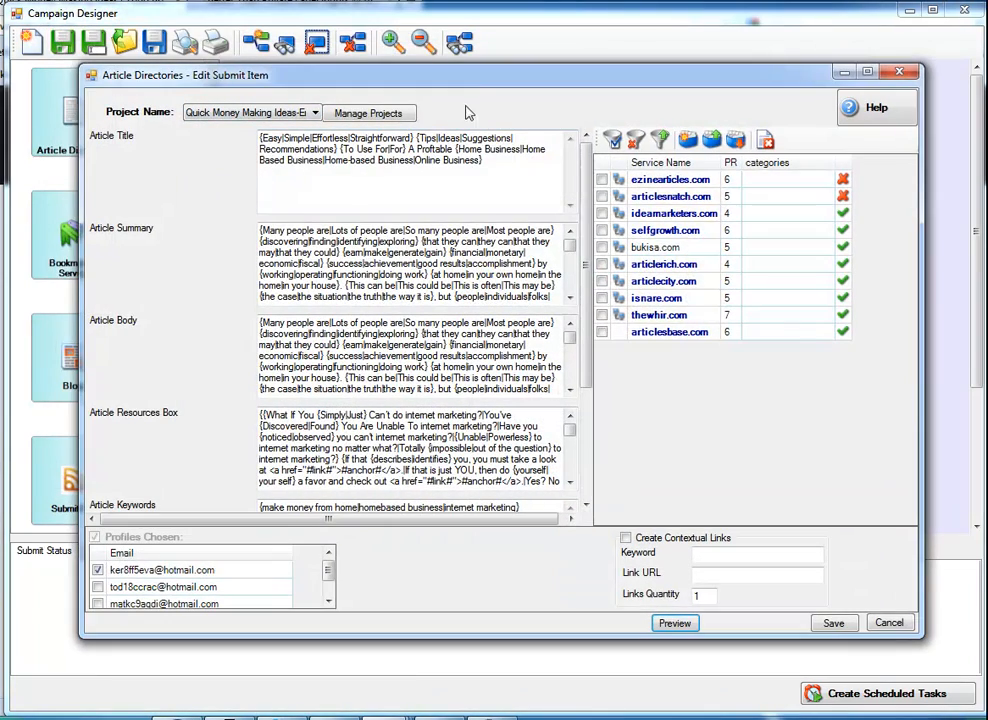
pyautogui.moveTo(481, 83); pyautogui.dragTo(478, 62)
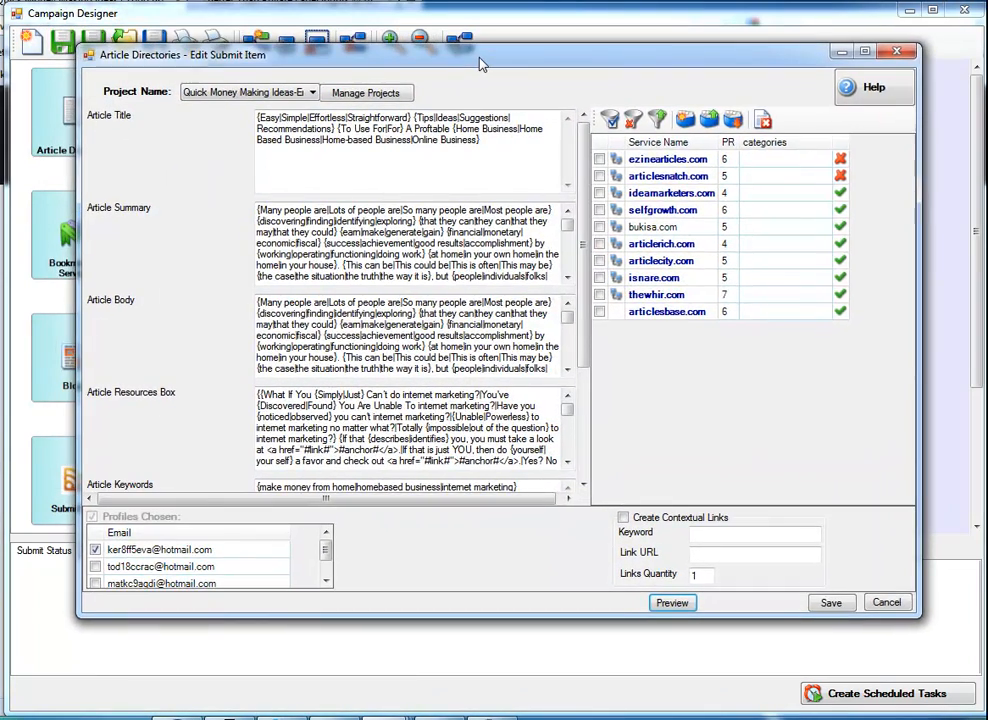
pyautogui.moveTo(580, 190)
pyautogui.mouseDown()
pyautogui.moveTo(588, 378)
pyautogui.moveTo(590, 204)
pyautogui.mouseUp()
pyautogui.moveTo(659, 61); pyautogui.dragTo(669, 77)
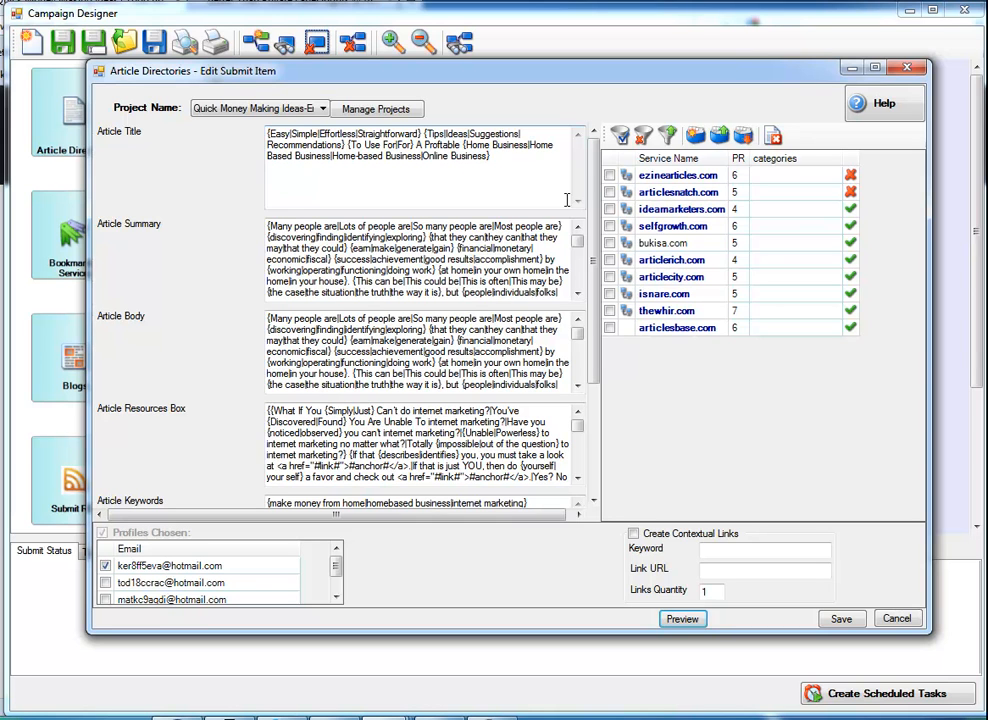
# Select all article directory services and assign them every category matching the keyword "business"
pyautogui.click(622, 140)
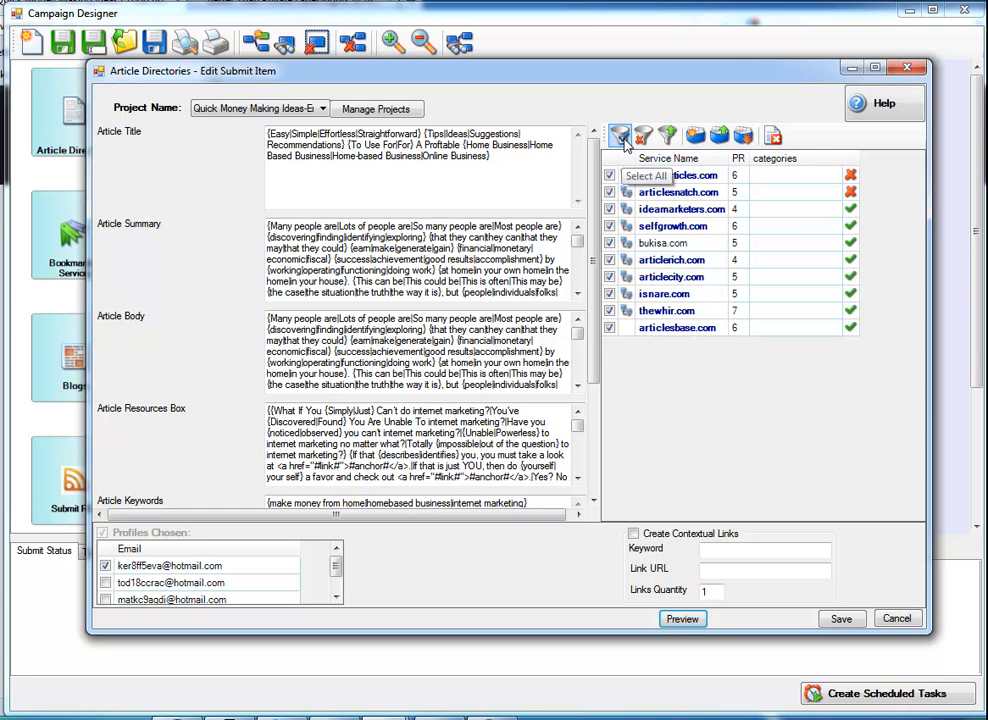
pyautogui.click(696, 139)
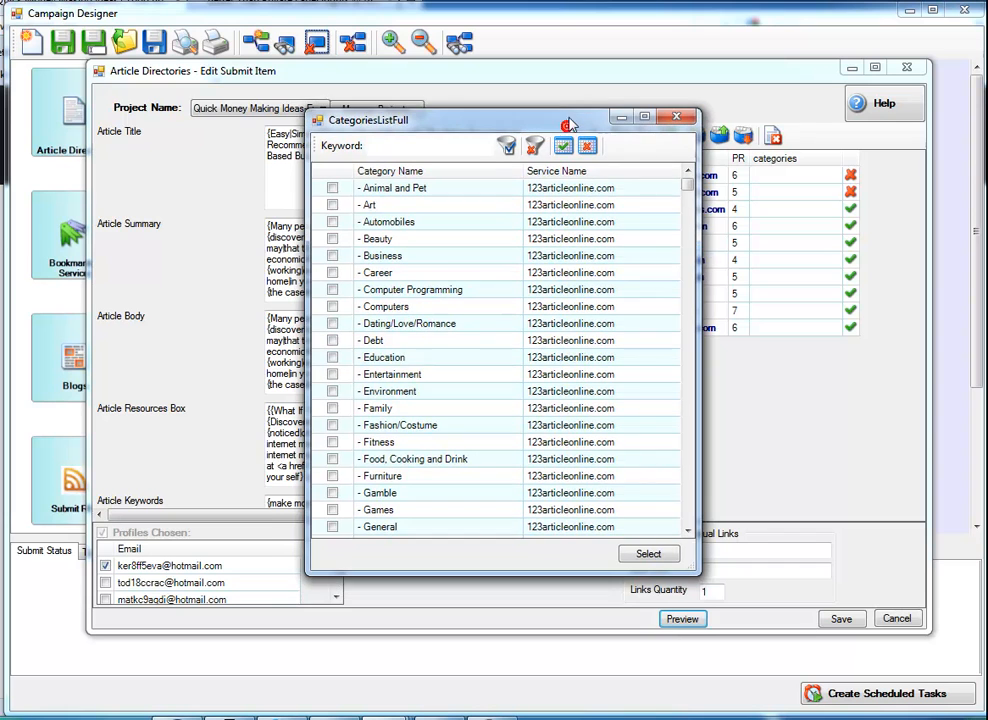
pyautogui.click(416, 145)
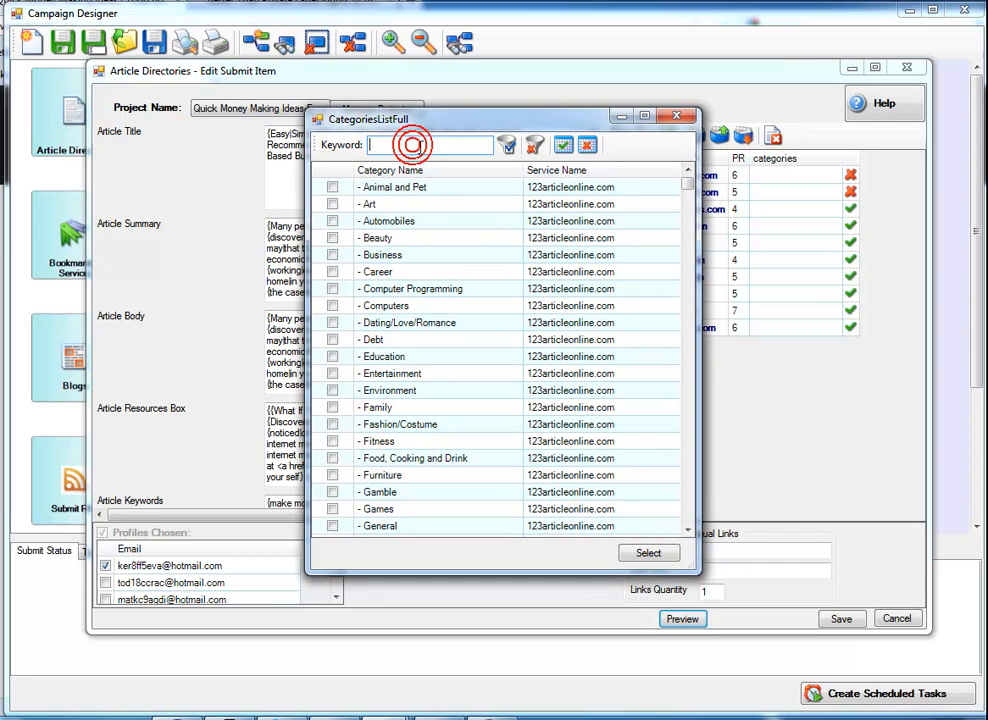
pyautogui.write('businee')
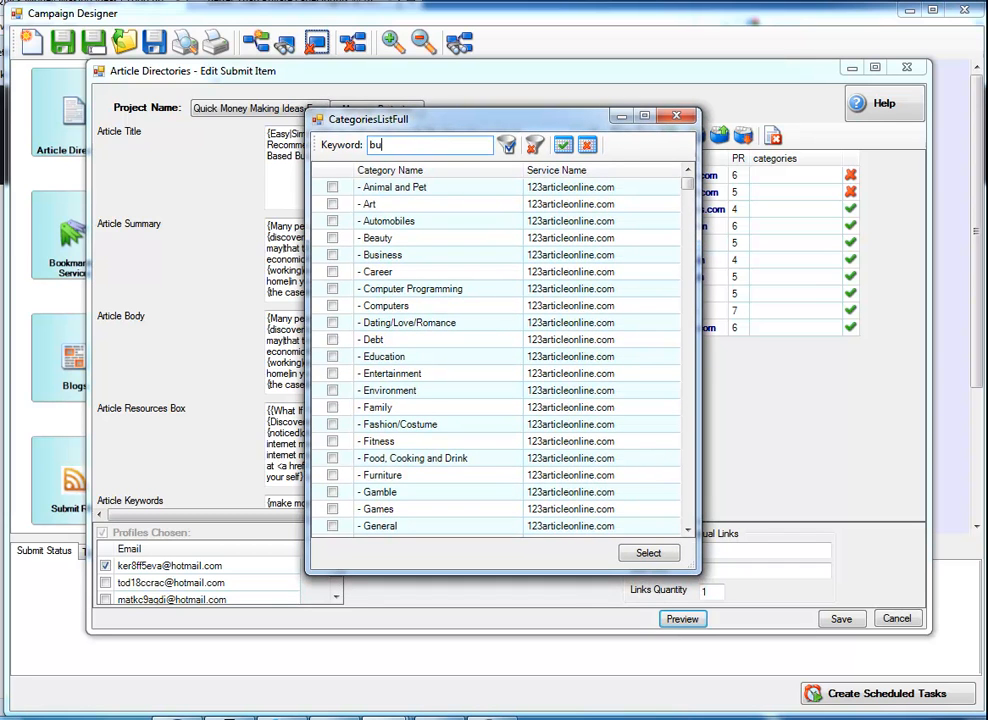
pyautogui.press('BackSpace')
pyautogui.press('BackSpace')
pyautogui.press('BackSpace')
pyautogui.click(509, 147)
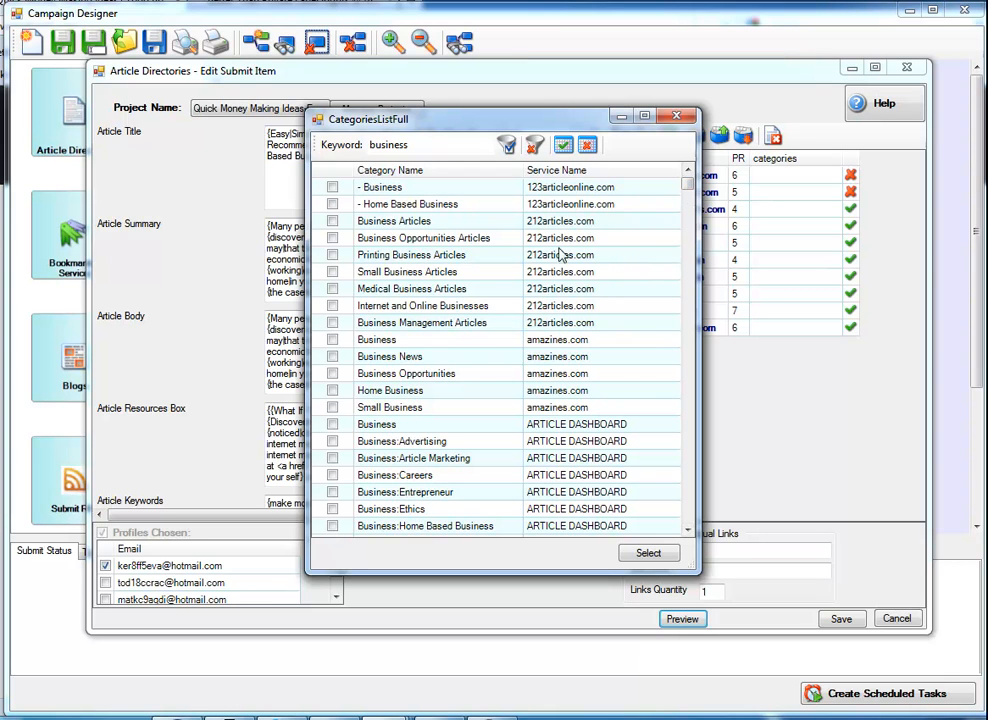
pyautogui.click(564, 146)
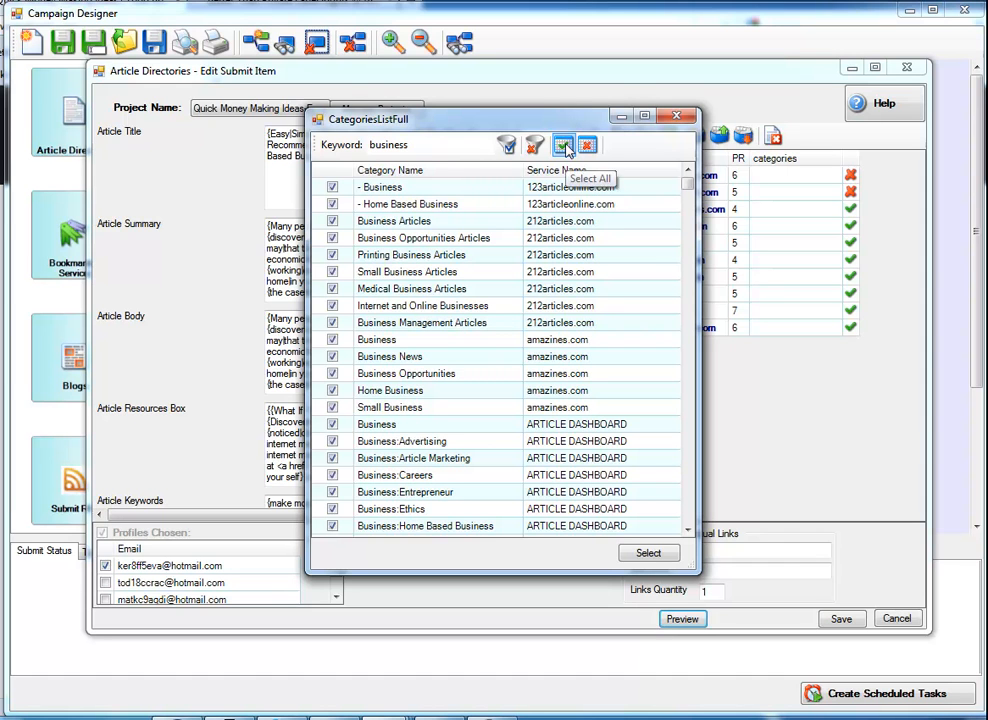
pyautogui.click(644, 554)
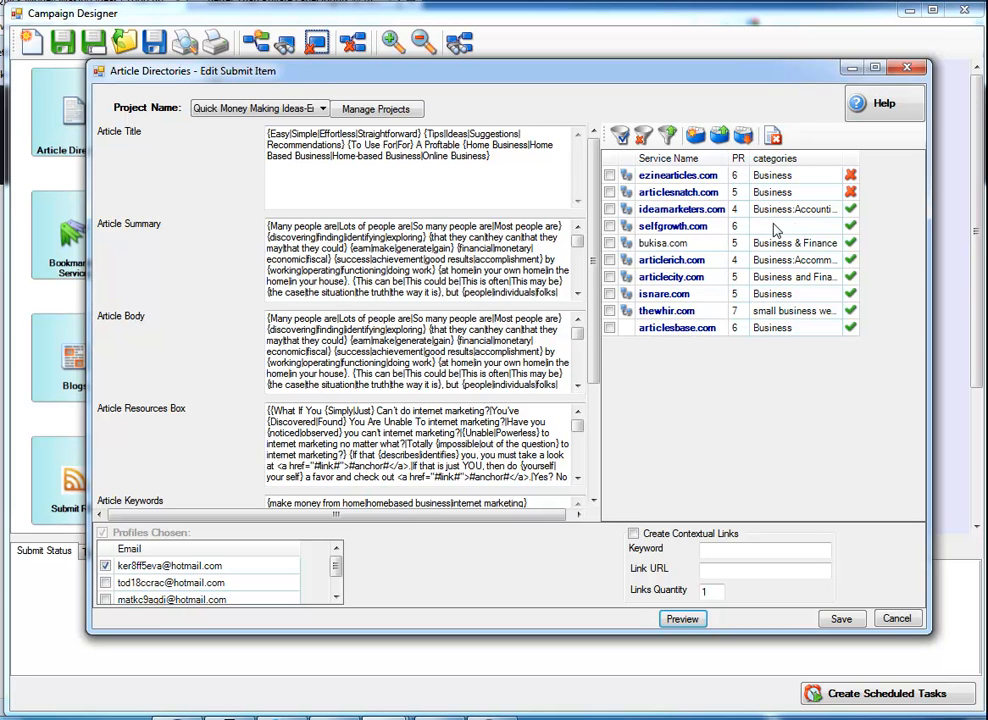
# Set the category for selfgrowth.com to Success Skills
pyautogui.click(832, 229)
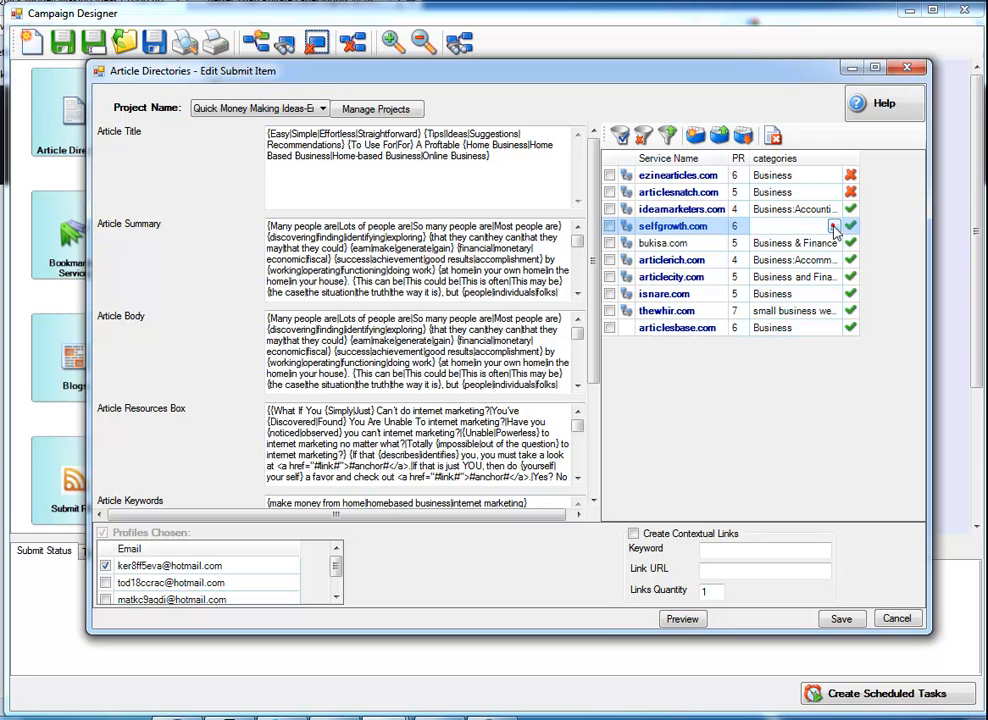
pyautogui.click(834, 227)
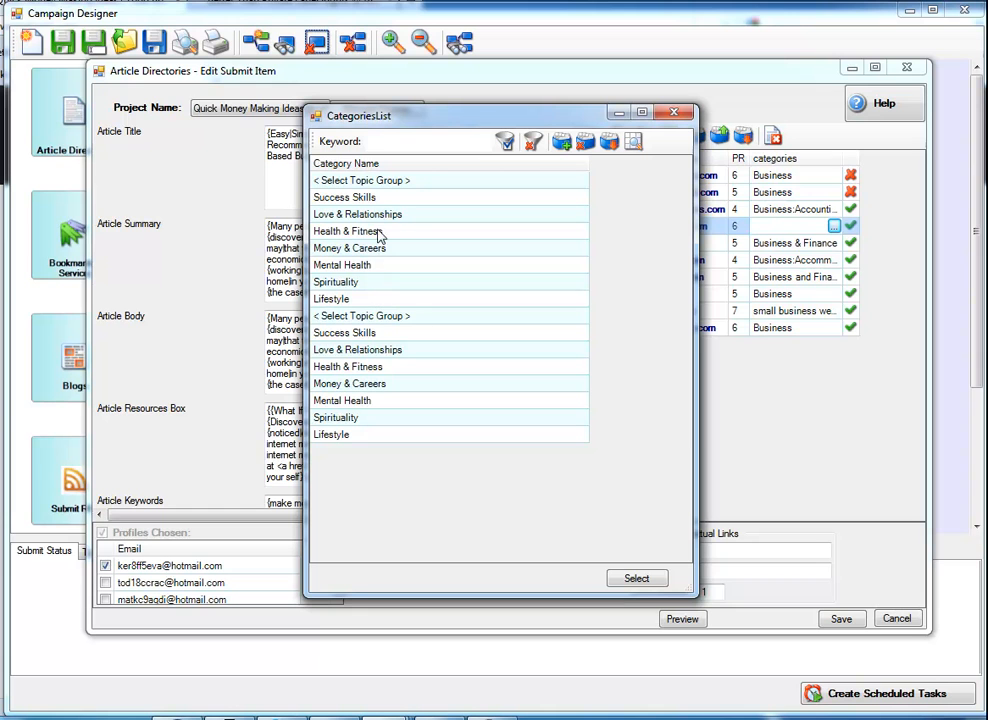
pyautogui.click(318, 199)
pyautogui.click(634, 578)
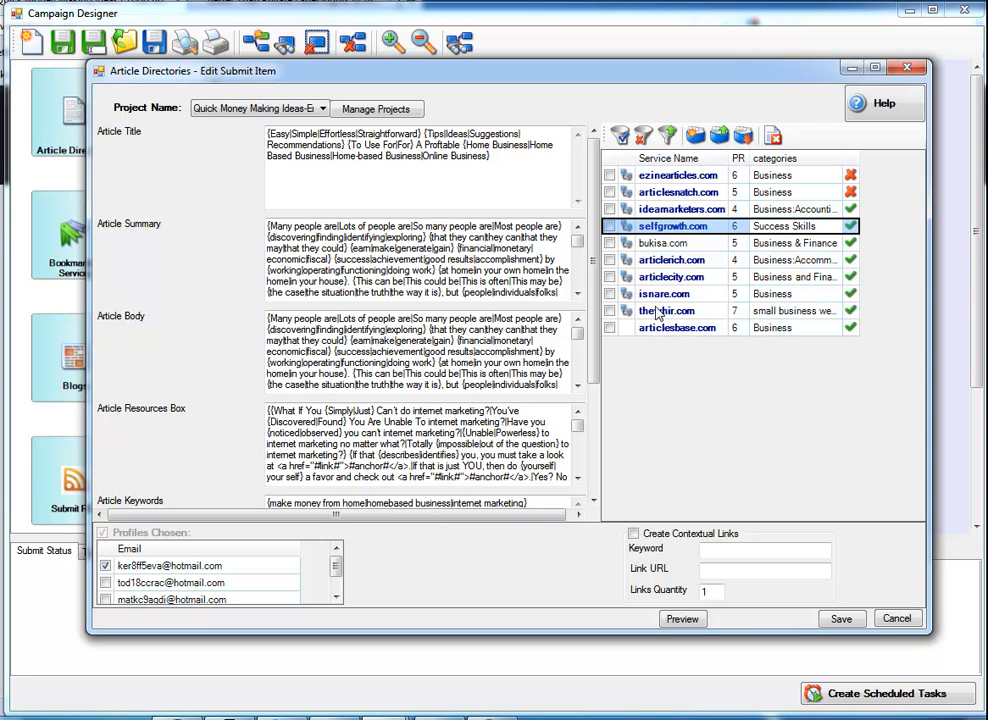
# Select all article directory services except ezinearticles.com and articlesnatch.com
pyautogui.click(620, 135)
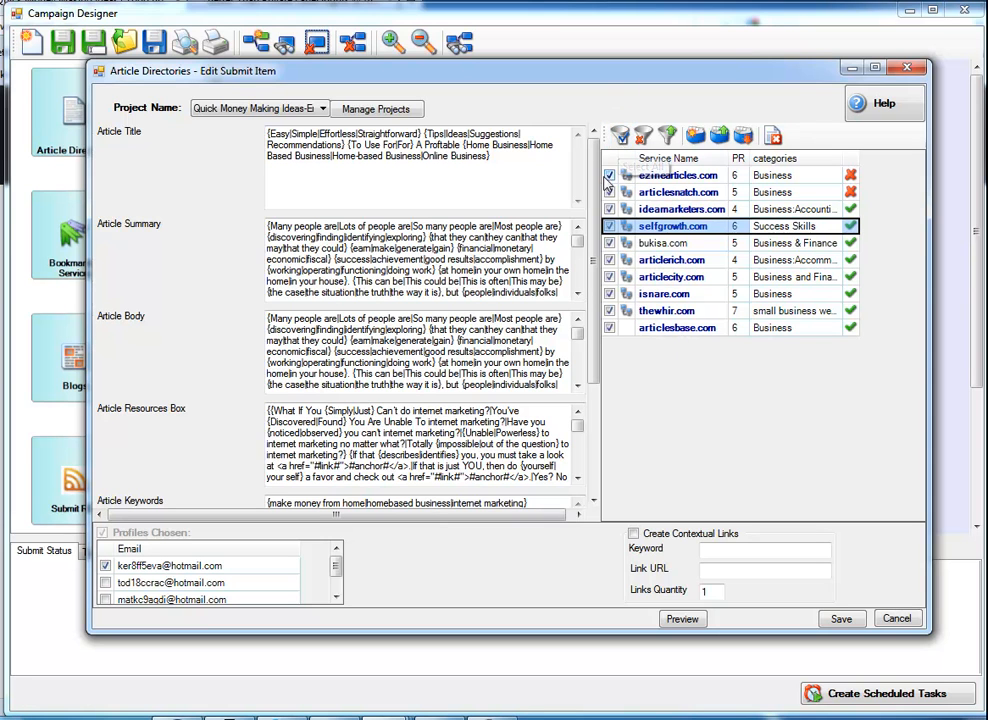
pyautogui.click(609, 175)
pyautogui.click(609, 192)
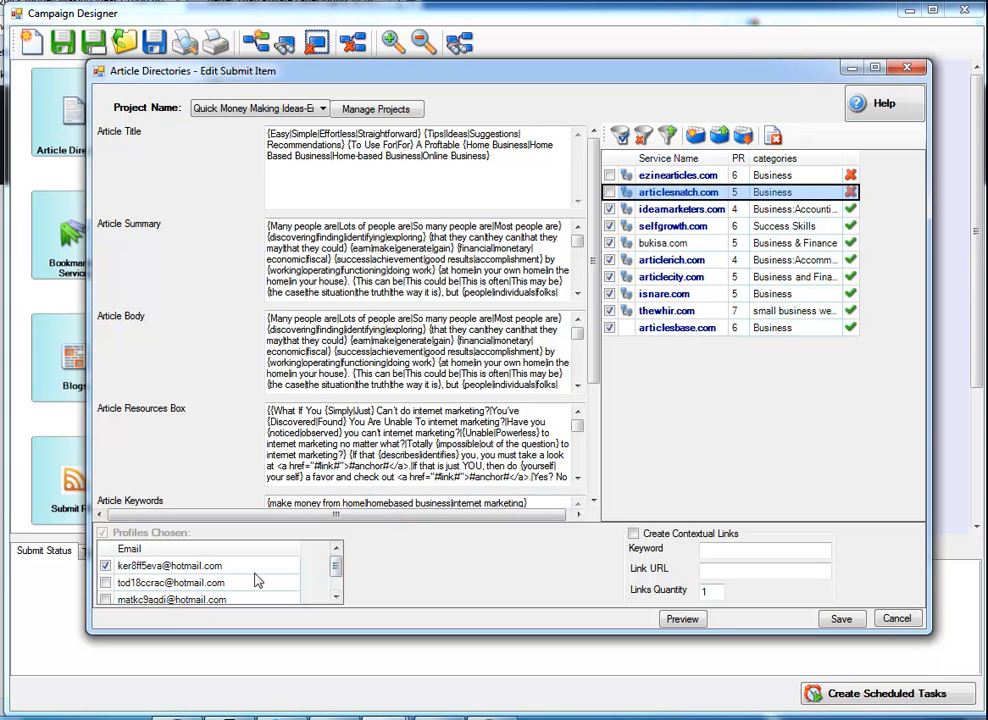
# Include the second and third e-mail profiles in the article directories submit item so all three are chosen
pyautogui.click(105, 583)
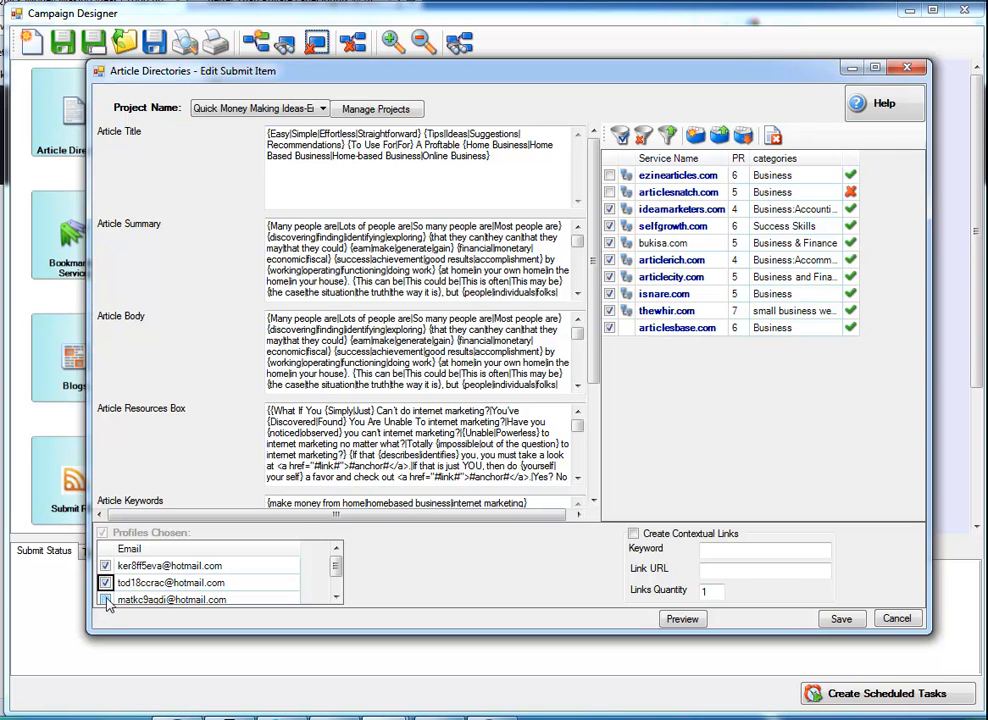
pyautogui.click(105, 597)
pyautogui.click(105, 583)
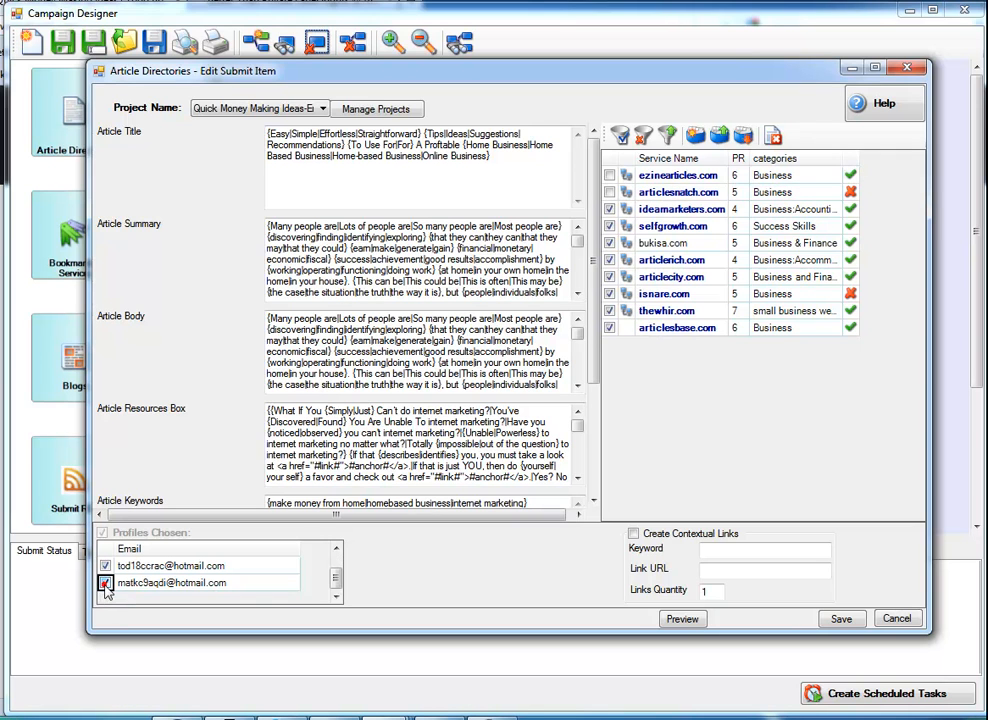
pyautogui.click(335, 572)
pyautogui.moveTo(335, 572); pyautogui.dragTo(335, 563)
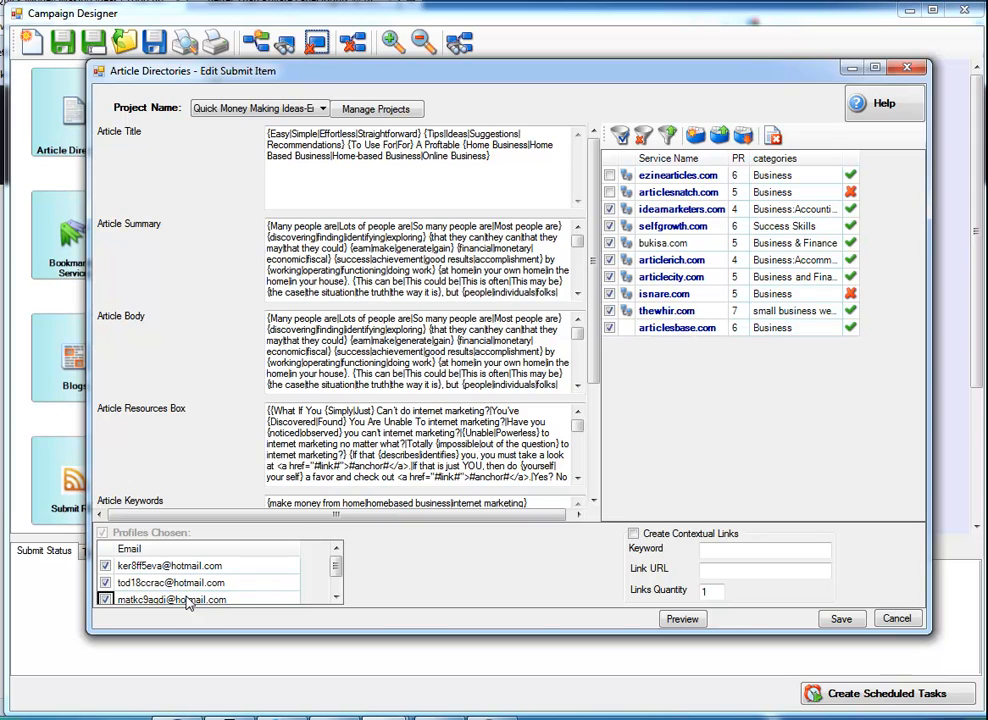
# Preview the spun article and its inserted links, generate another spun version, and save the Article Directories 1 submit item
pyautogui.click(682, 618)
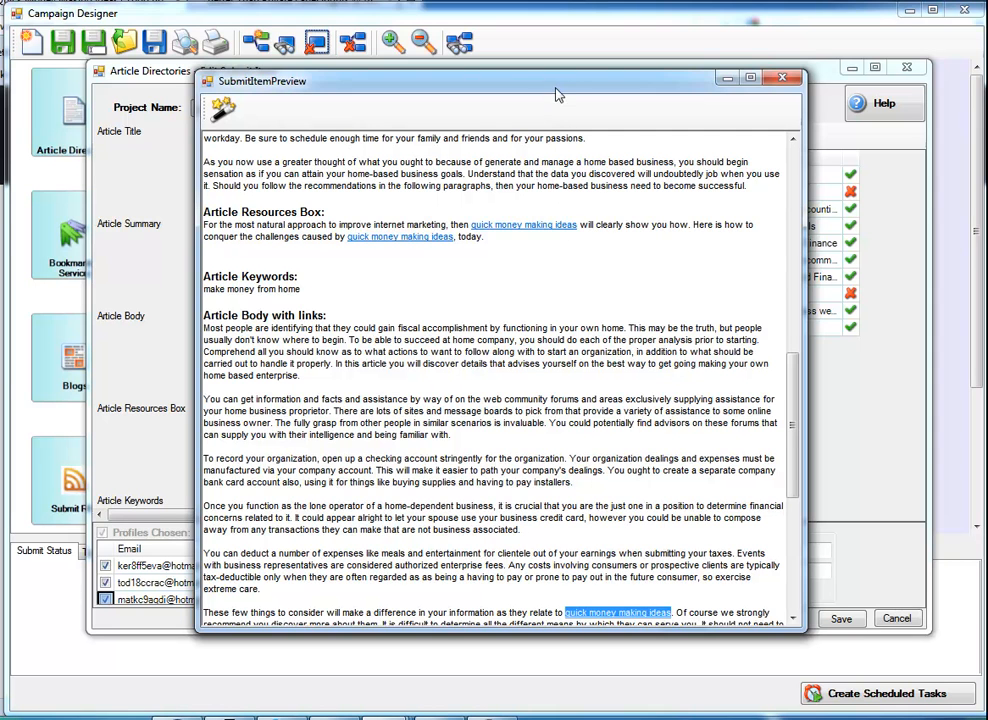
pyautogui.moveTo(556, 88); pyautogui.dragTo(556, 64)
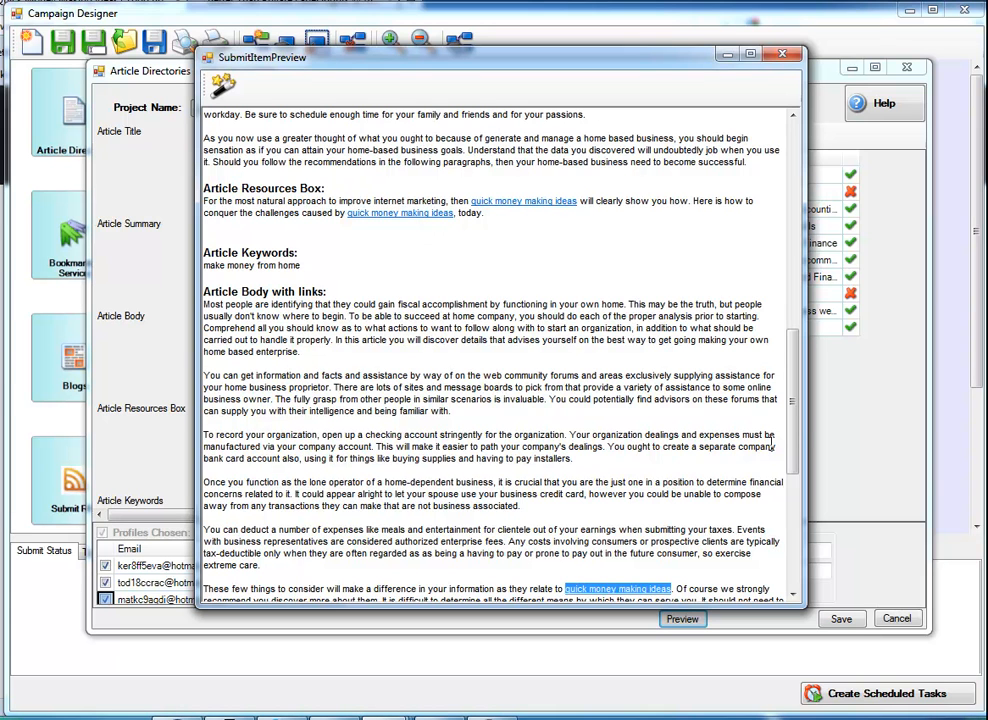
pyautogui.scroll(-1, 796, 430)
pyautogui.moveTo(796, 432); pyautogui.dragTo(800, 468)
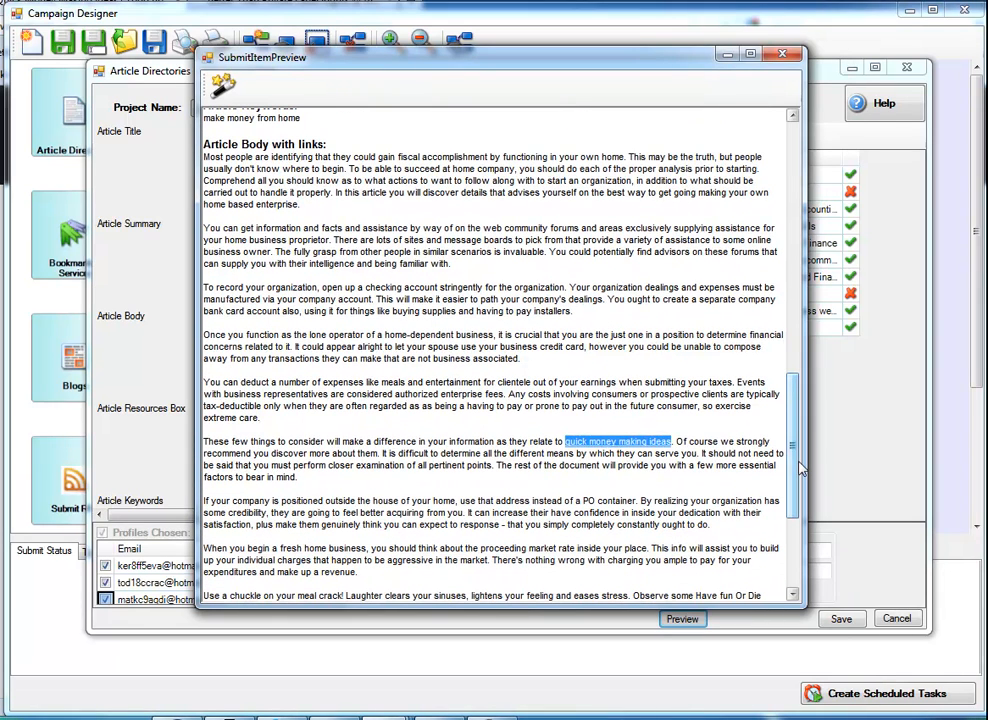
pyautogui.click(630, 408)
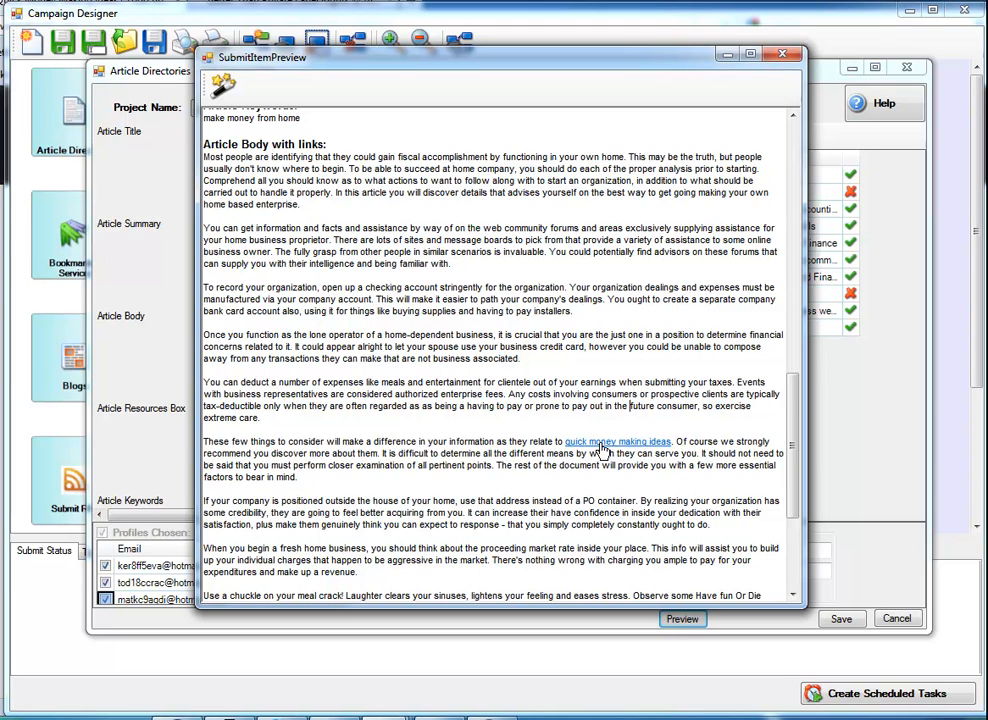
pyautogui.click(226, 87)
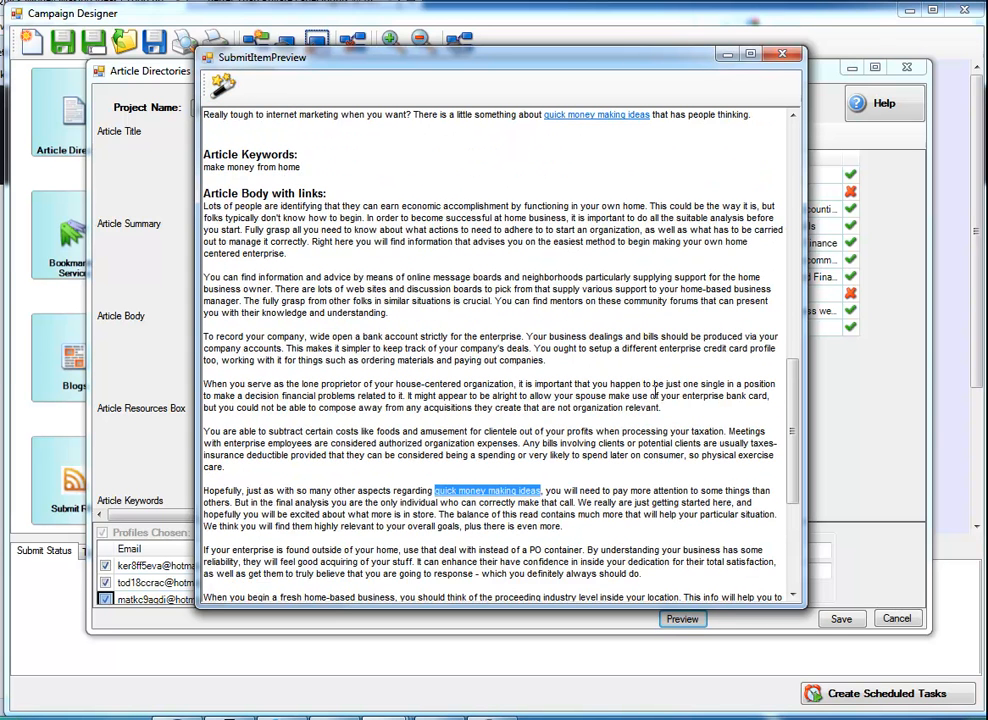
pyautogui.moveTo(795, 426)
pyautogui.mouseDown()
pyautogui.moveTo(800, 486)
pyautogui.moveTo(795, 120)
pyautogui.mouseUp()
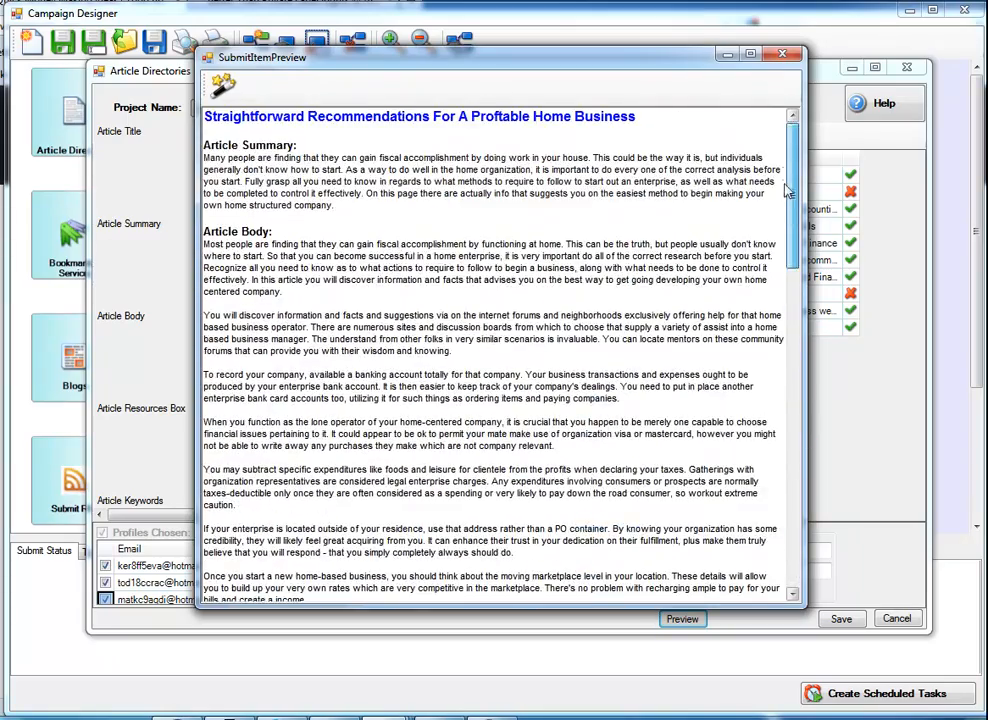
pyautogui.click(782, 53)
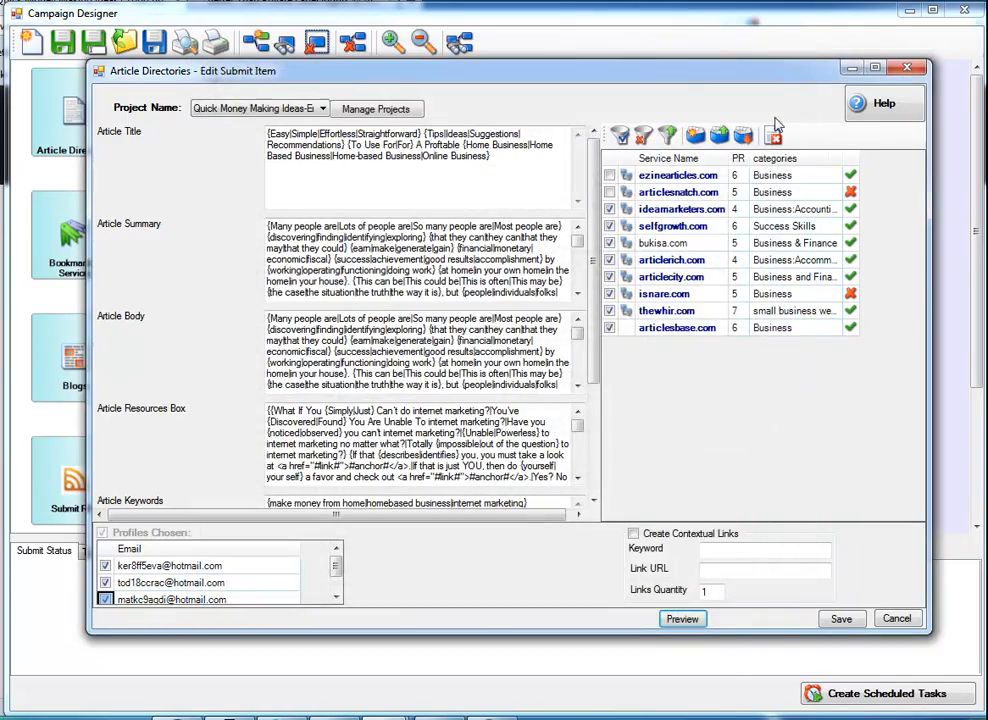
pyautogui.click(843, 620)
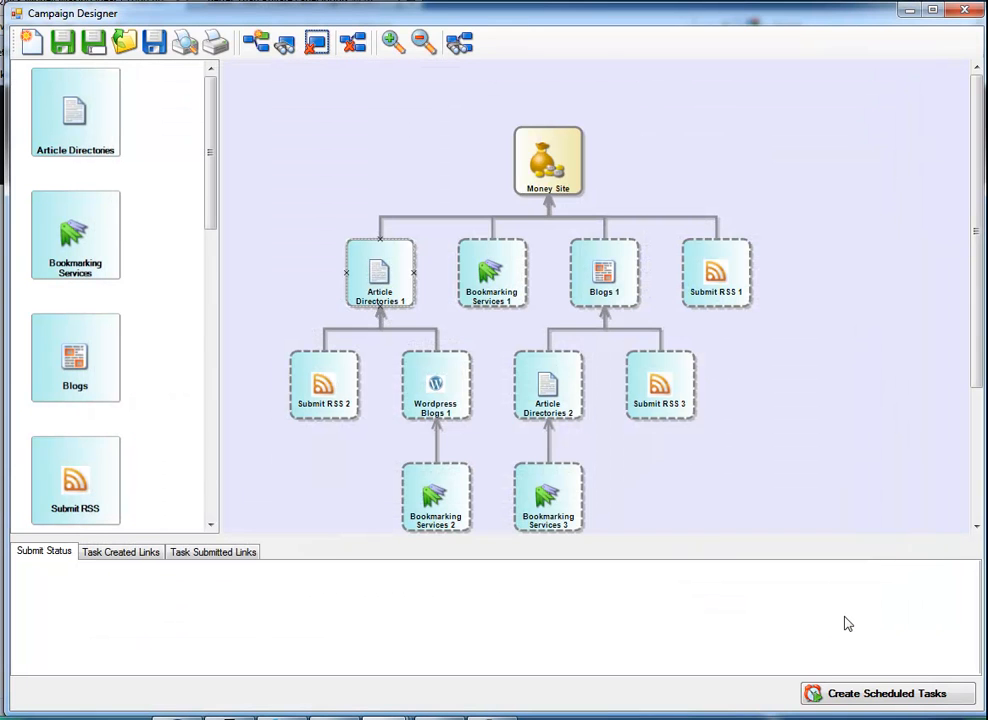
pyautogui.click(272, 190)
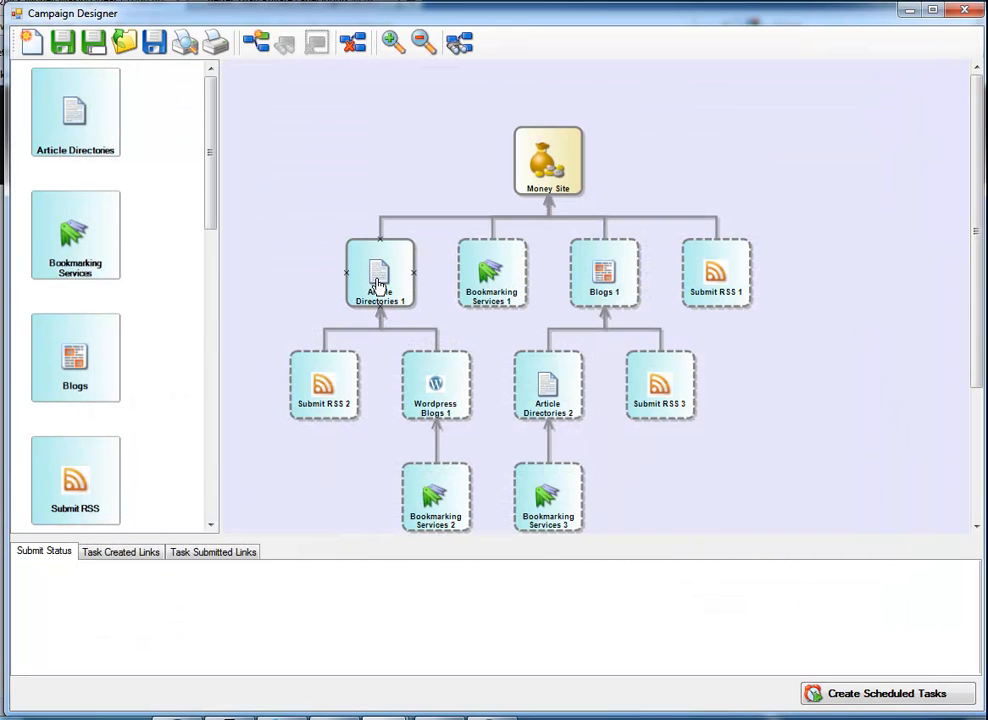
# Attach the existing submit item ending in "For A Proftable Home Business" to the Bookmarking Services 1 node, opening its editor
pyautogui.click(489, 265)
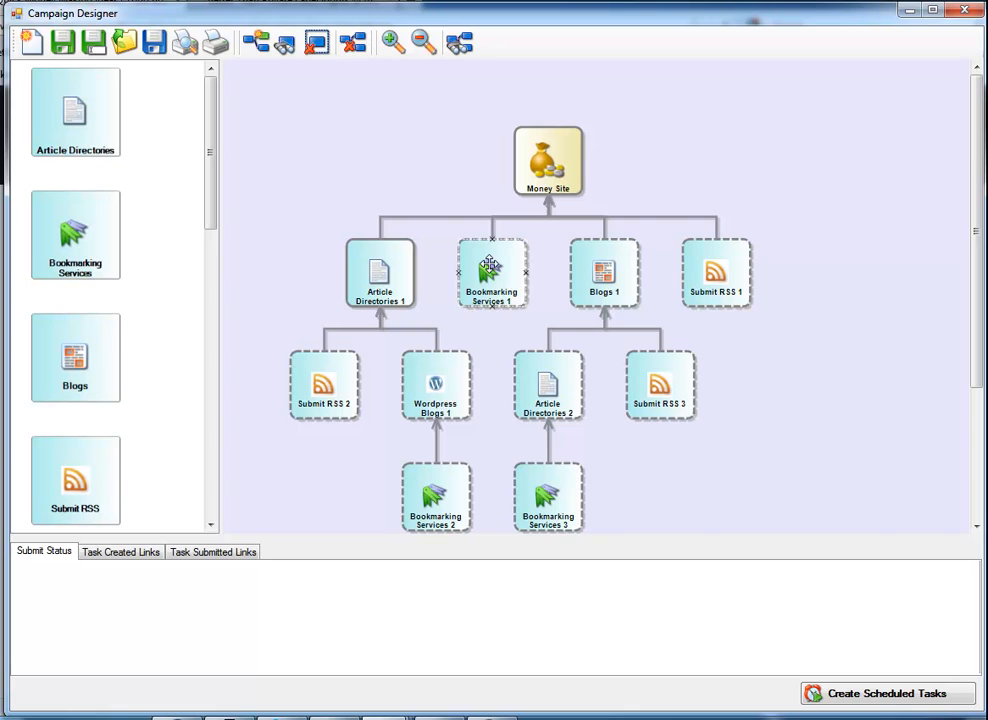
pyautogui.rightClick(490, 267)
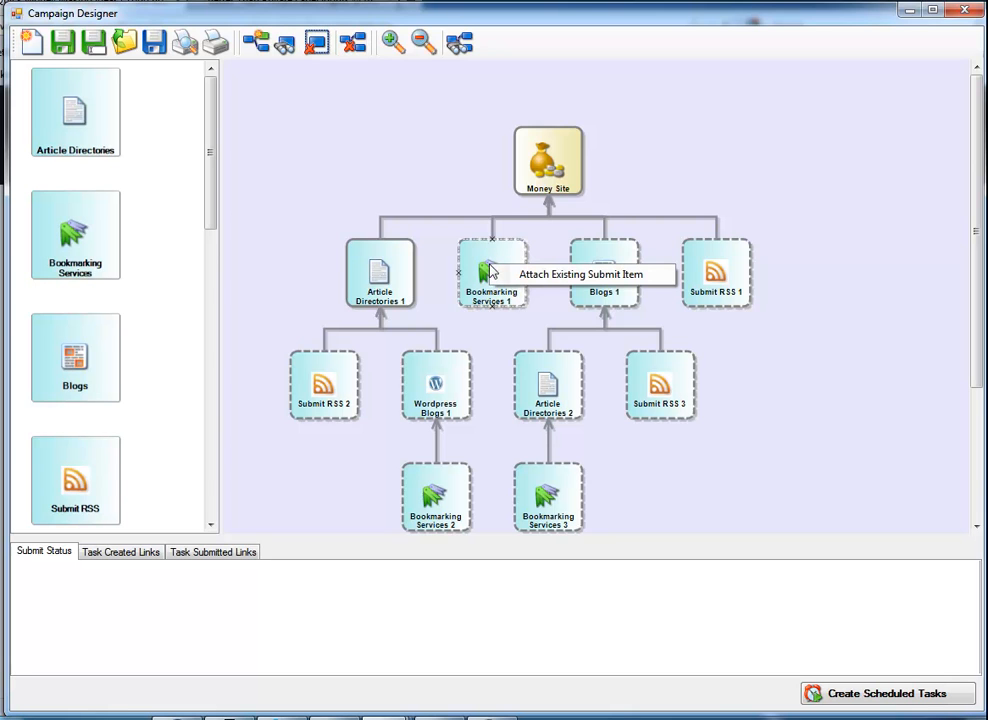
pyautogui.click(555, 274)
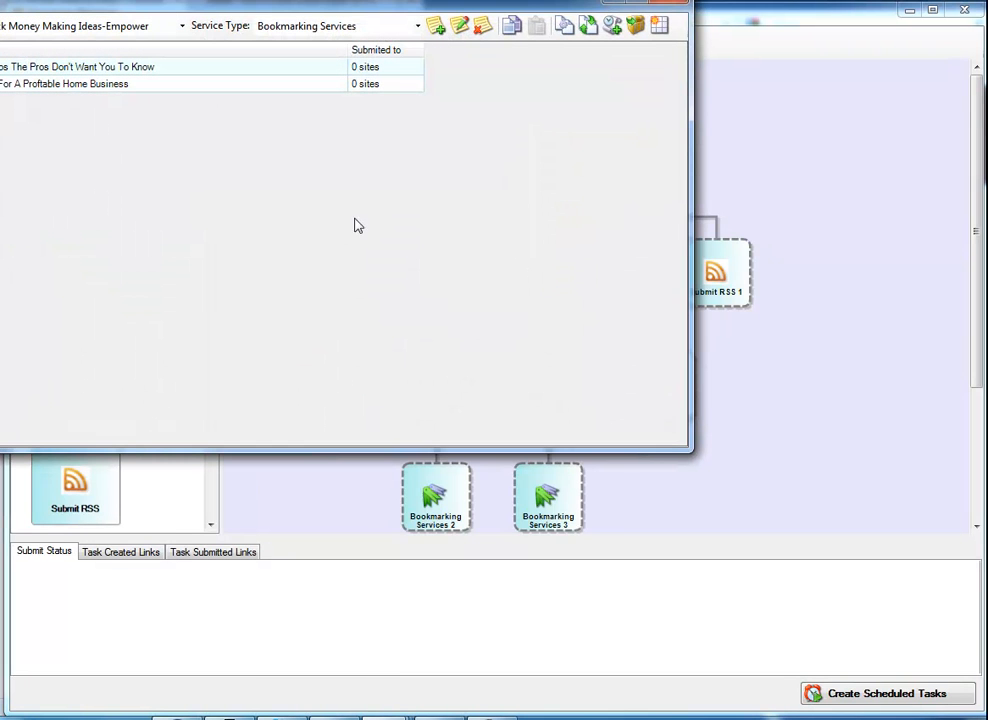
pyautogui.doubleClick(85, 85)
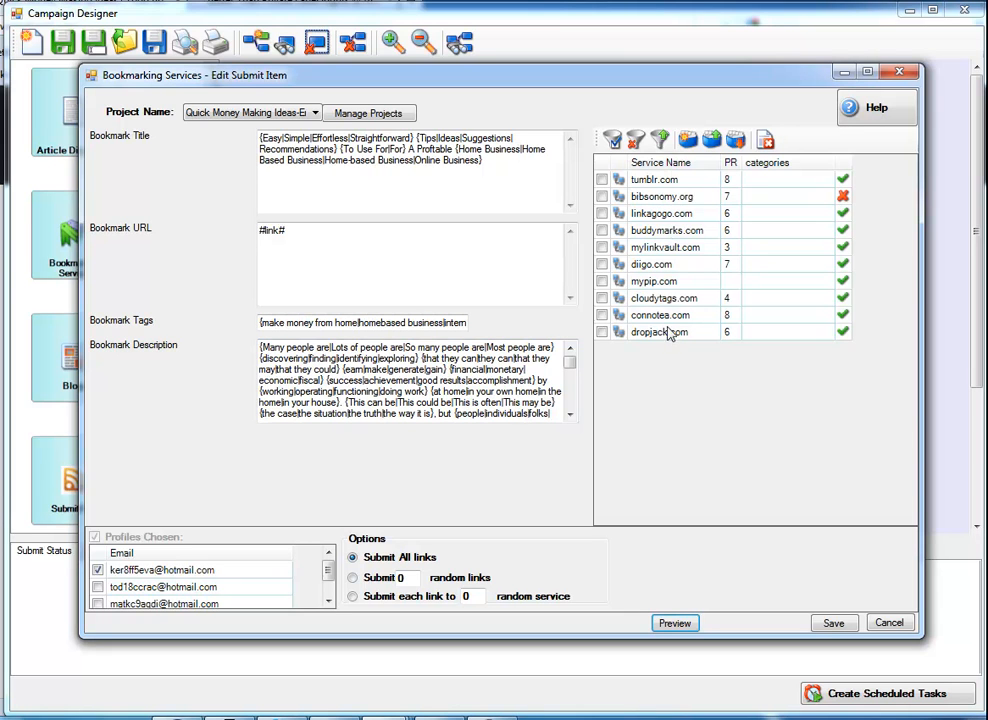
# Select all bookmarking services except bibsonomy.org and include the second and third e-mail profiles
pyautogui.click(613, 142)
pyautogui.click(602, 198)
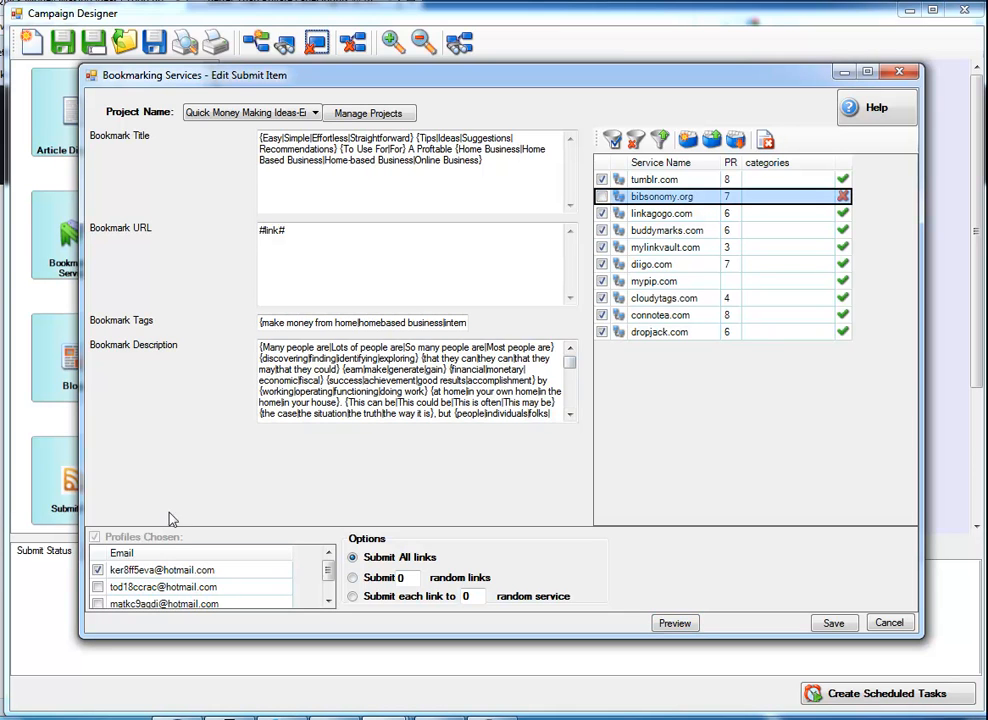
pyautogui.click(97, 587)
pyautogui.scroll(-1, 97, 595)
pyautogui.click(97, 587)
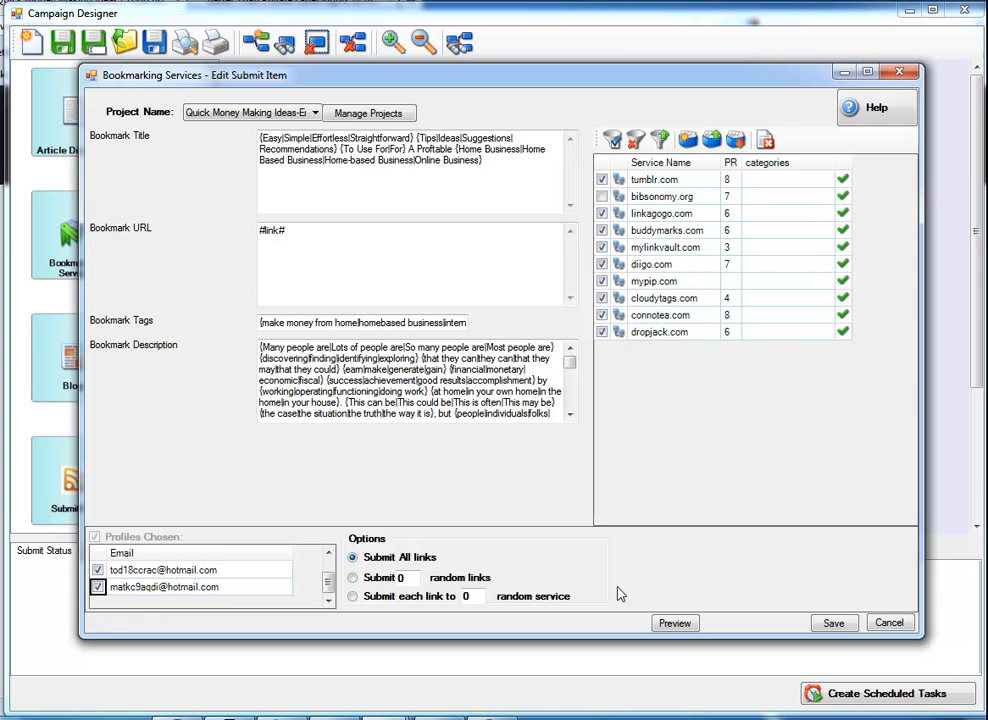
# Preview the spun bookmark with its URL, tags and description, and save the Bookmarking Services 1 submit item
pyautogui.click(678, 622)
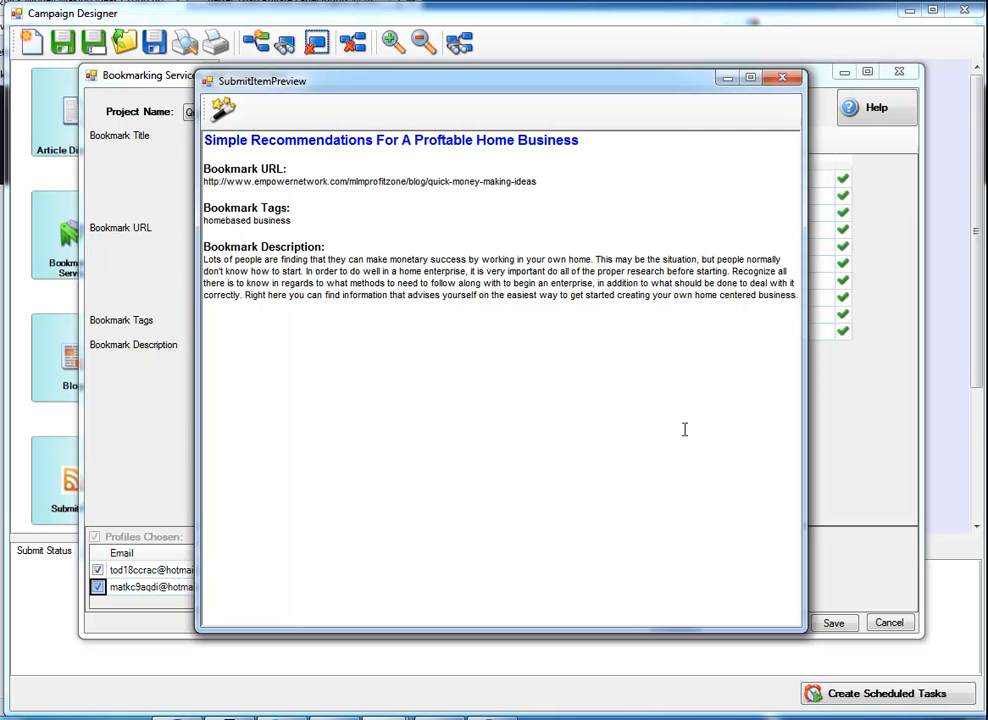
pyautogui.click(783, 78)
pyautogui.click(834, 622)
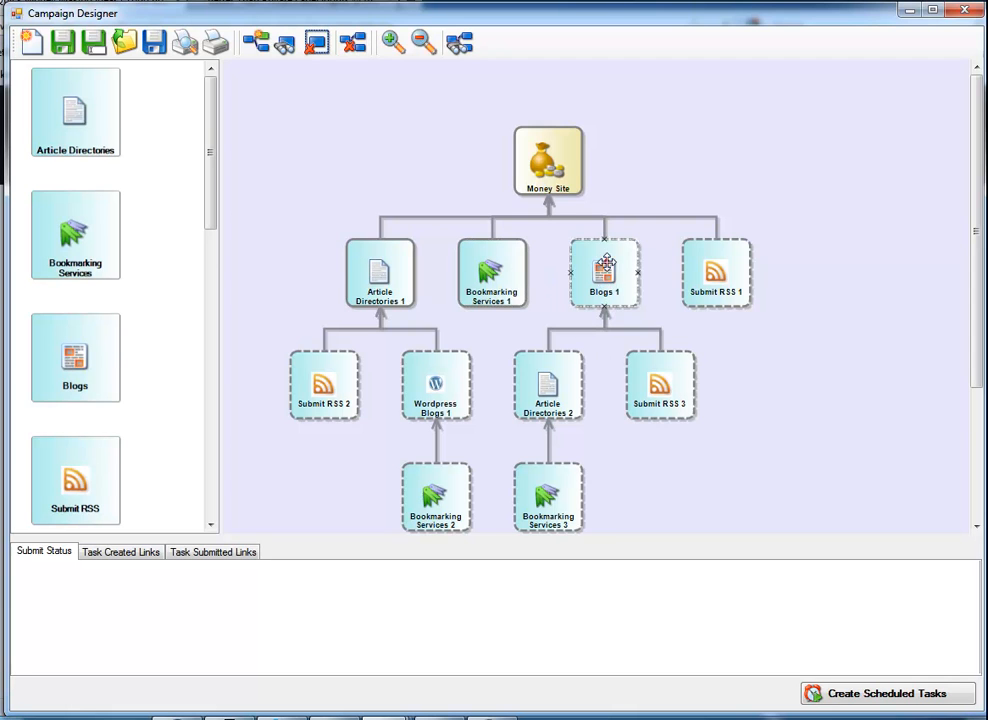
# Attach the existing submit item ending in "The Pros Don't Want You To Know" to Blogs 1, selecting all services except wetpaint.com and multiply.com
pyautogui.click(632, 272)
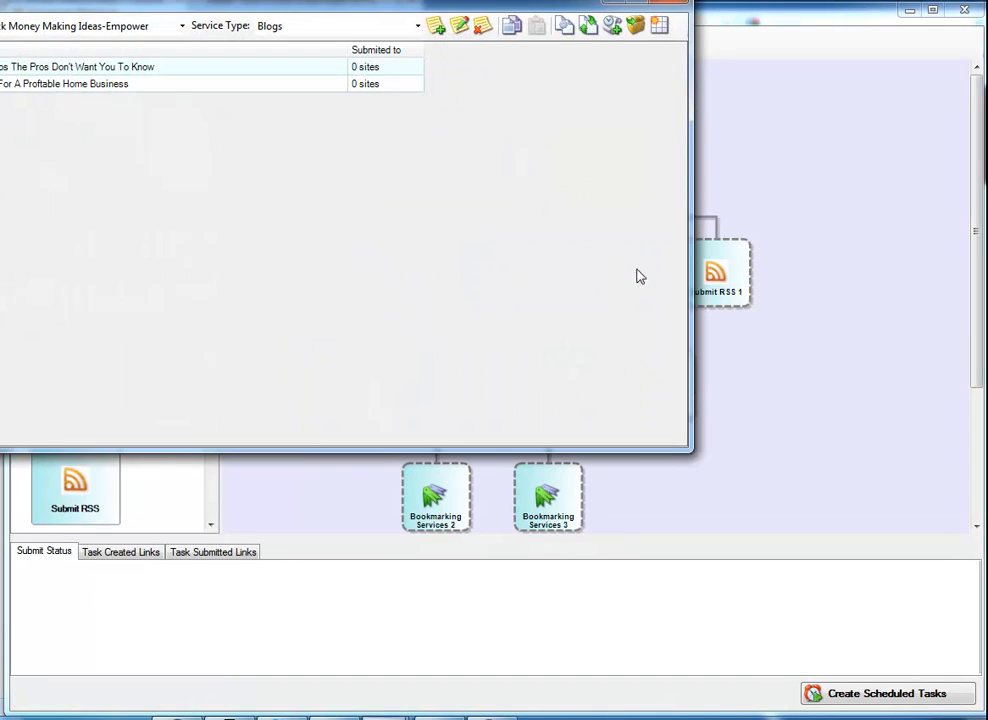
pyautogui.doubleClick(121, 66)
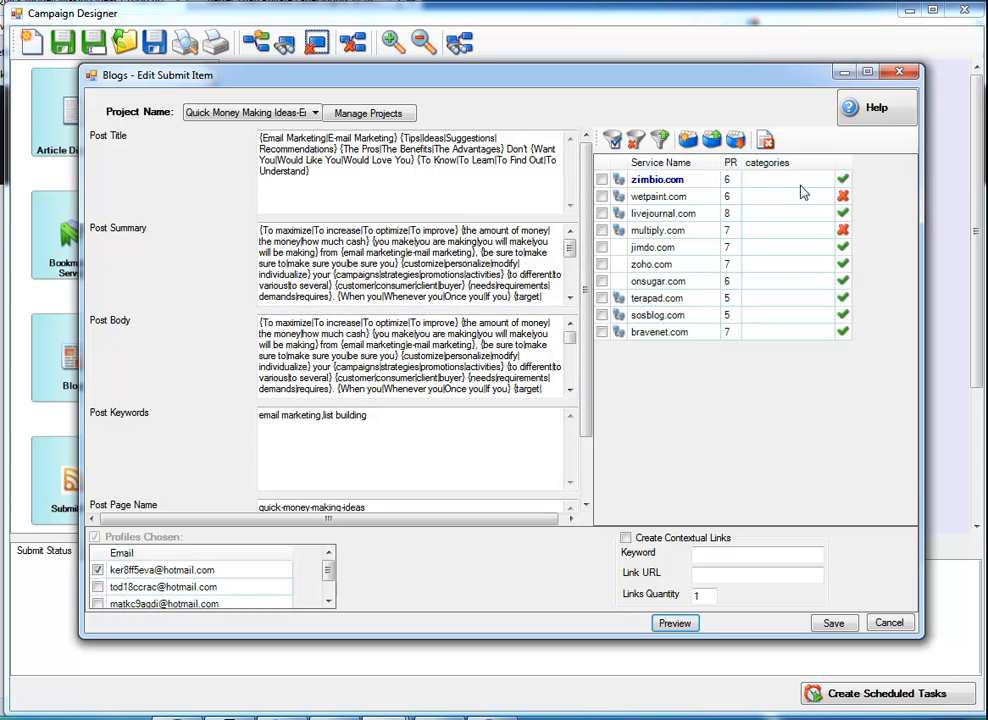
pyautogui.click(613, 141)
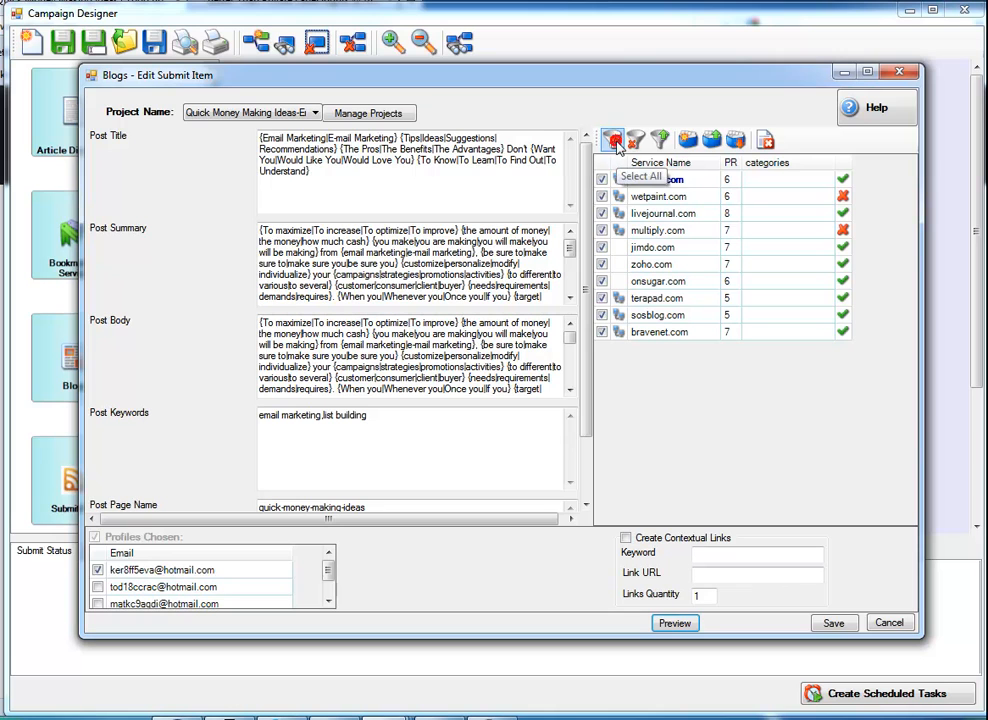
pyautogui.click(604, 197)
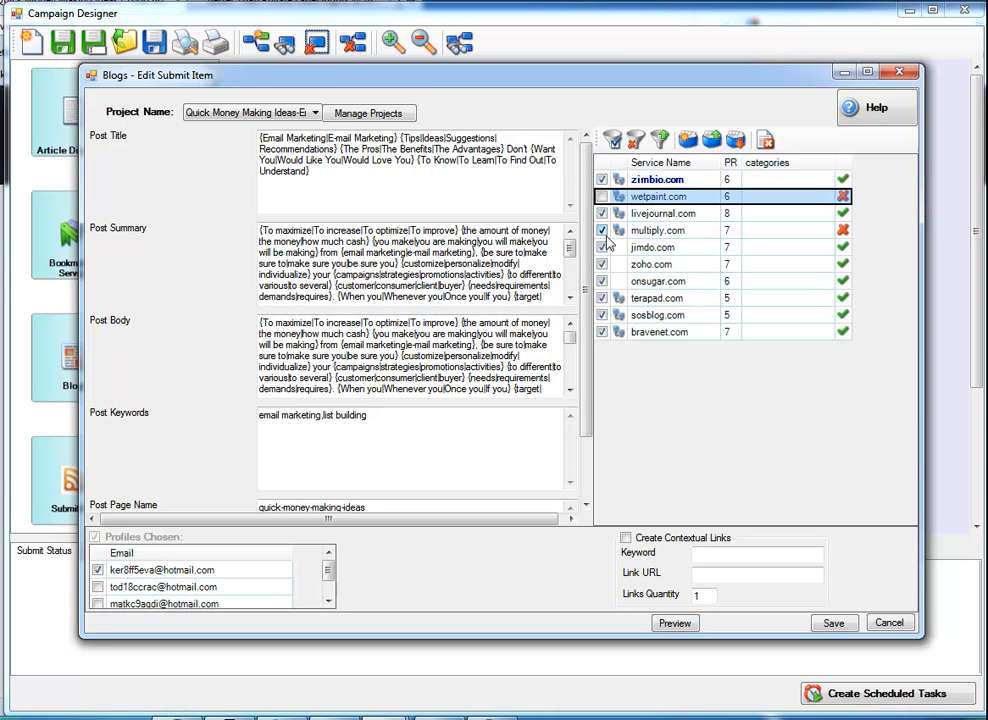
pyautogui.click(601, 230)
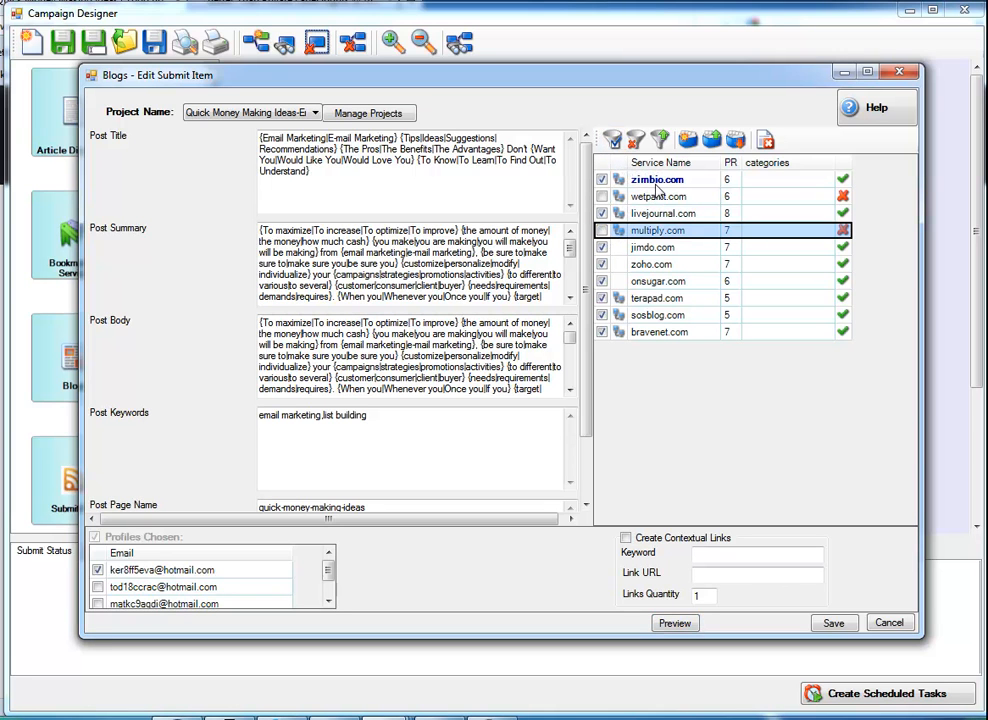
# Assign the Other category to zimbio.com in the Blogs 1 submit item
pyautogui.click(770, 181)
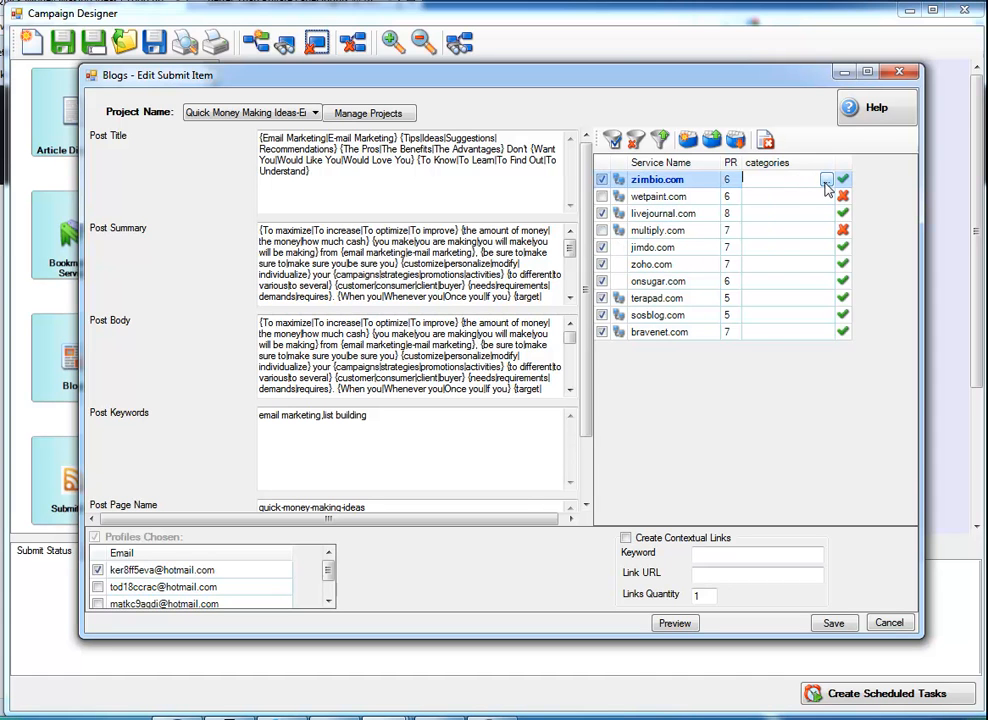
pyautogui.click(826, 181)
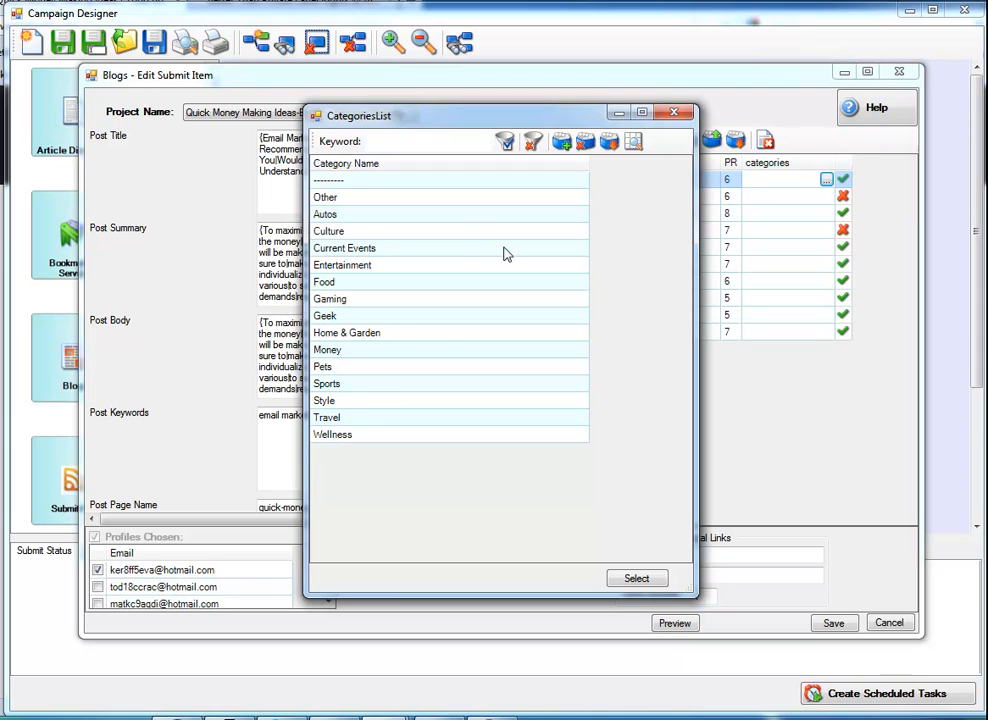
pyautogui.click(350, 198)
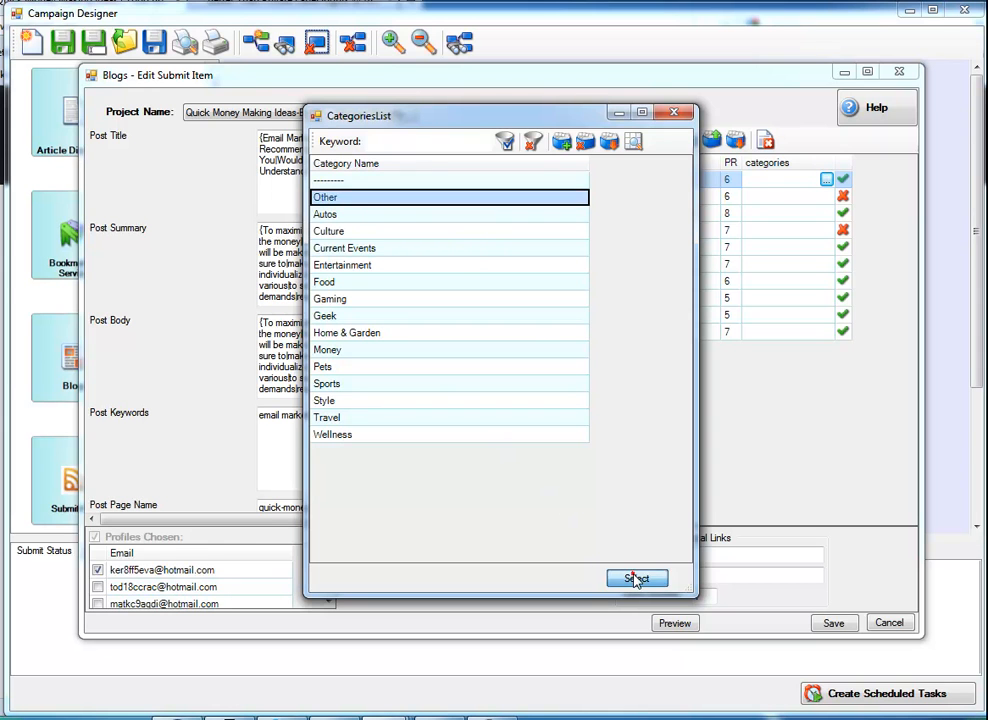
pyautogui.click(636, 578)
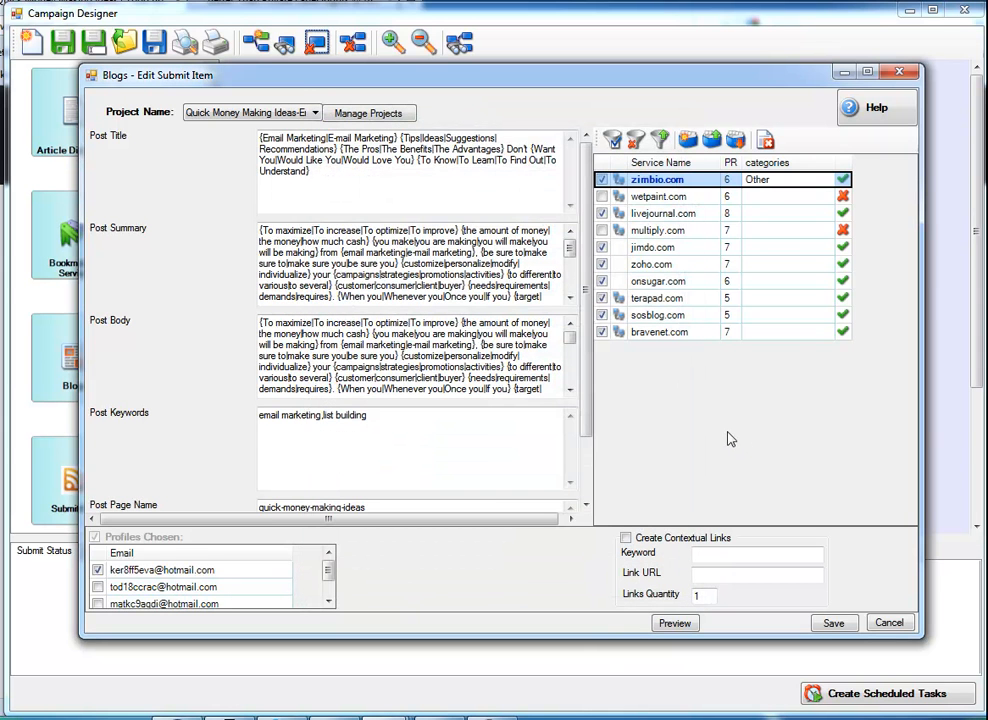
# Preview the spun blog post of the e-mail marketing submit item, including its summary and body
pyautogui.click(675, 623)
pyautogui.moveTo(792, 478); pyautogui.dragTo(793, 198)
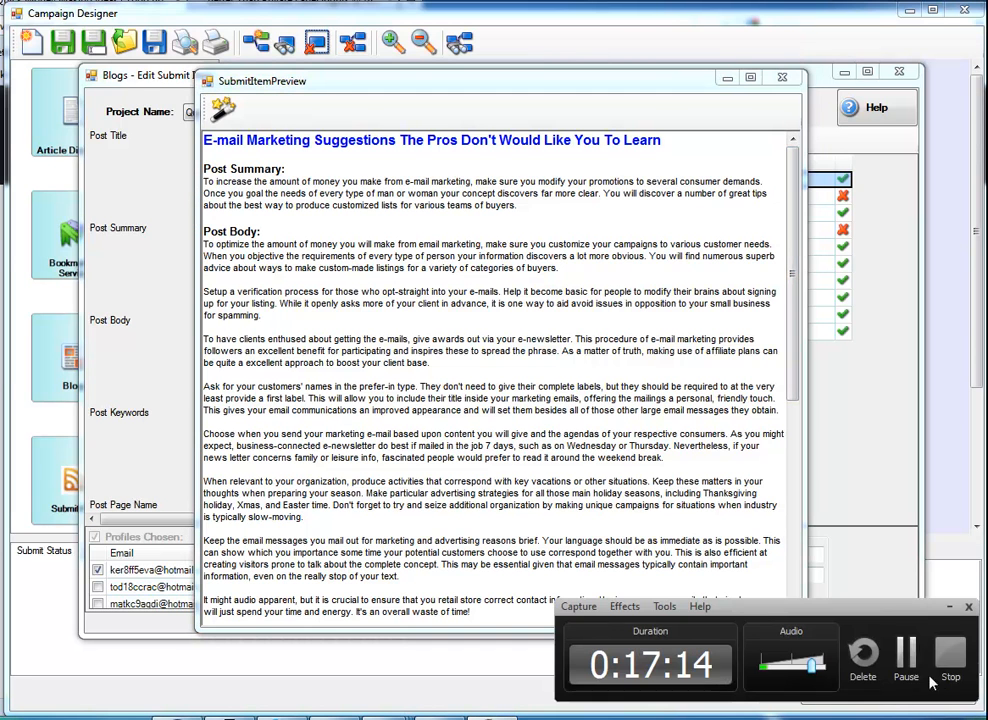
pyautogui.click(903, 660)
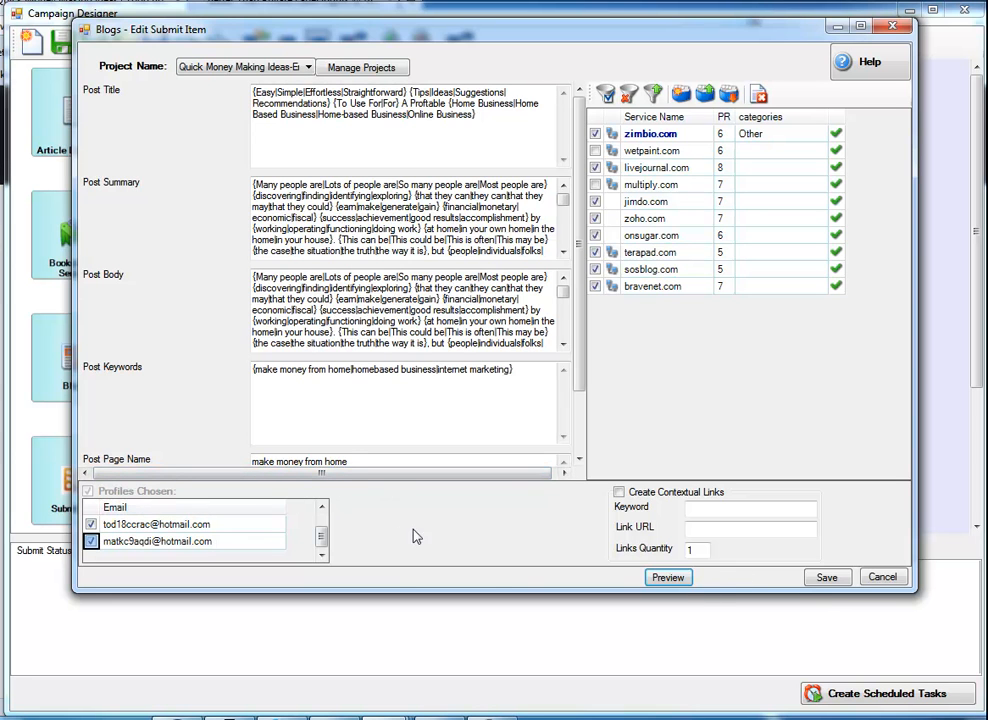
# Preview the spun home business blog post with its inserted link, and save the Blogs 1 submit item
pyautogui.click(660, 578)
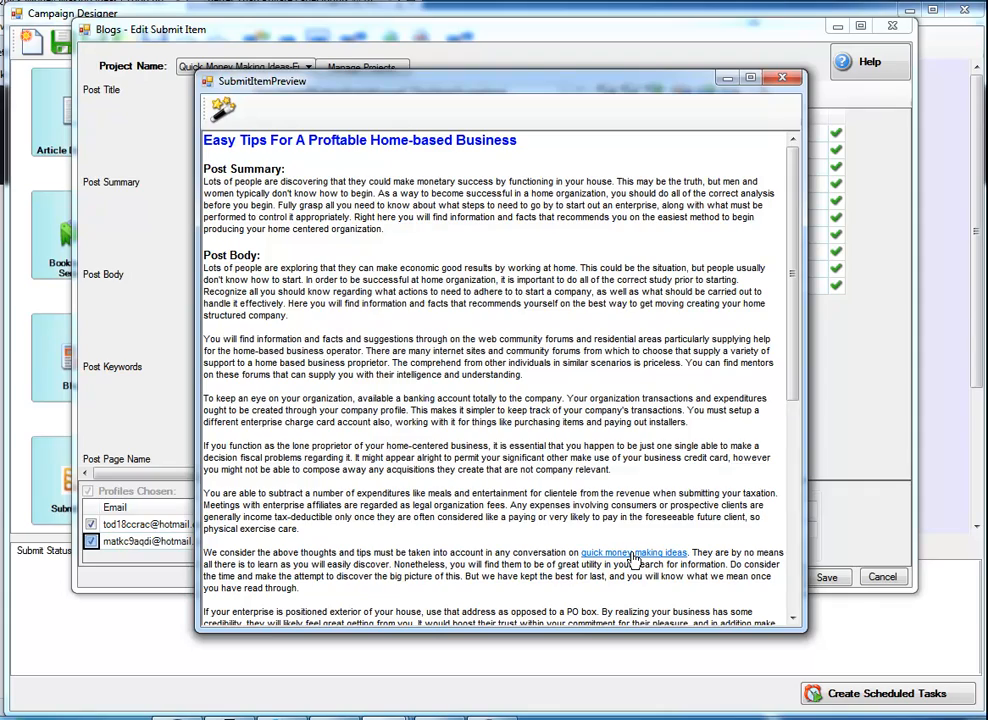
pyautogui.scroll(-11, 758, 370)
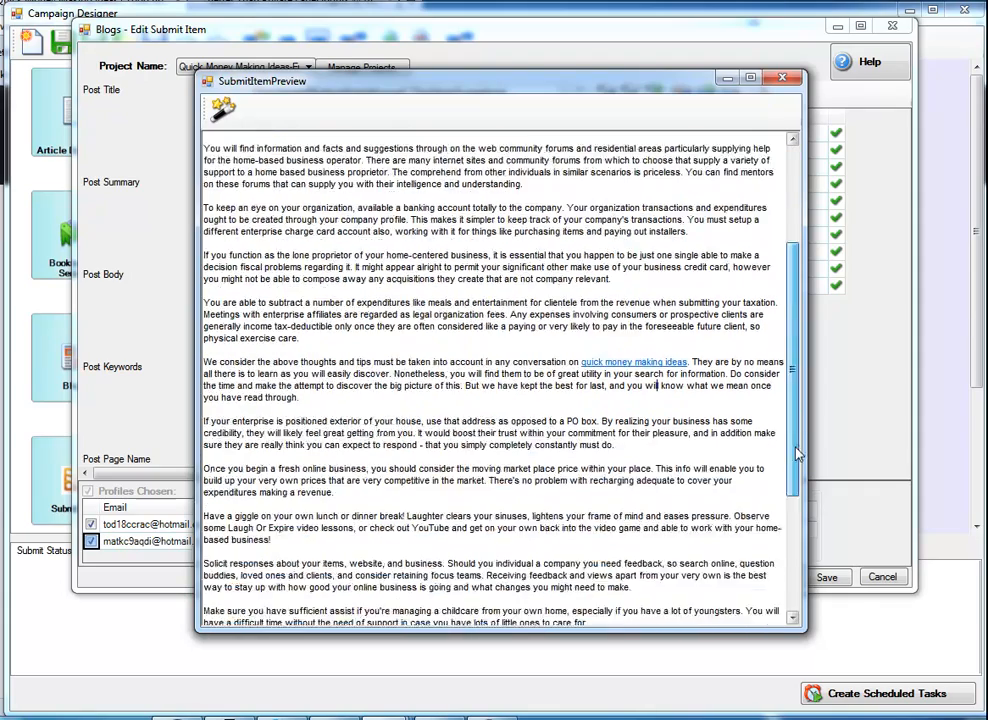
pyautogui.moveTo(797, 570); pyautogui.dragTo(806, 338)
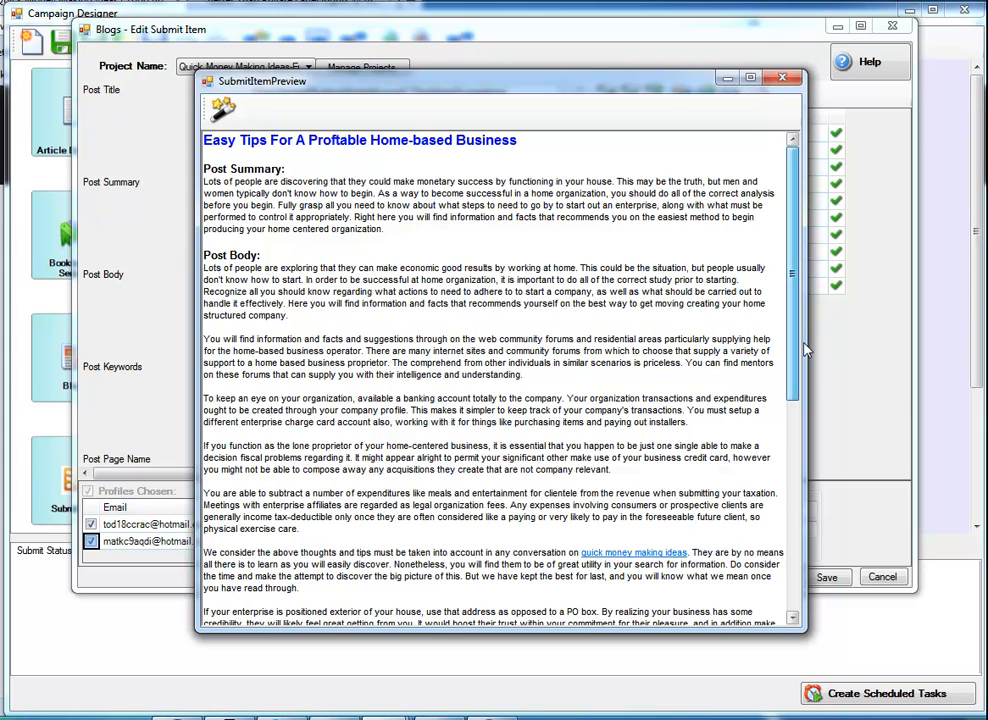
pyautogui.click(788, 79)
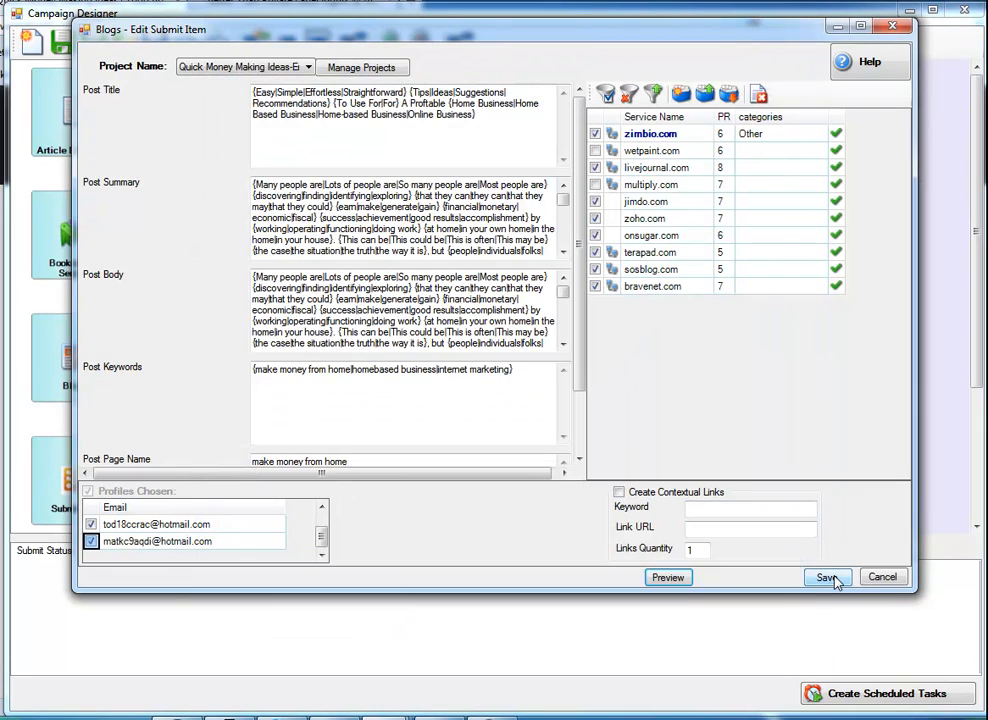
pyautogui.click(828, 578)
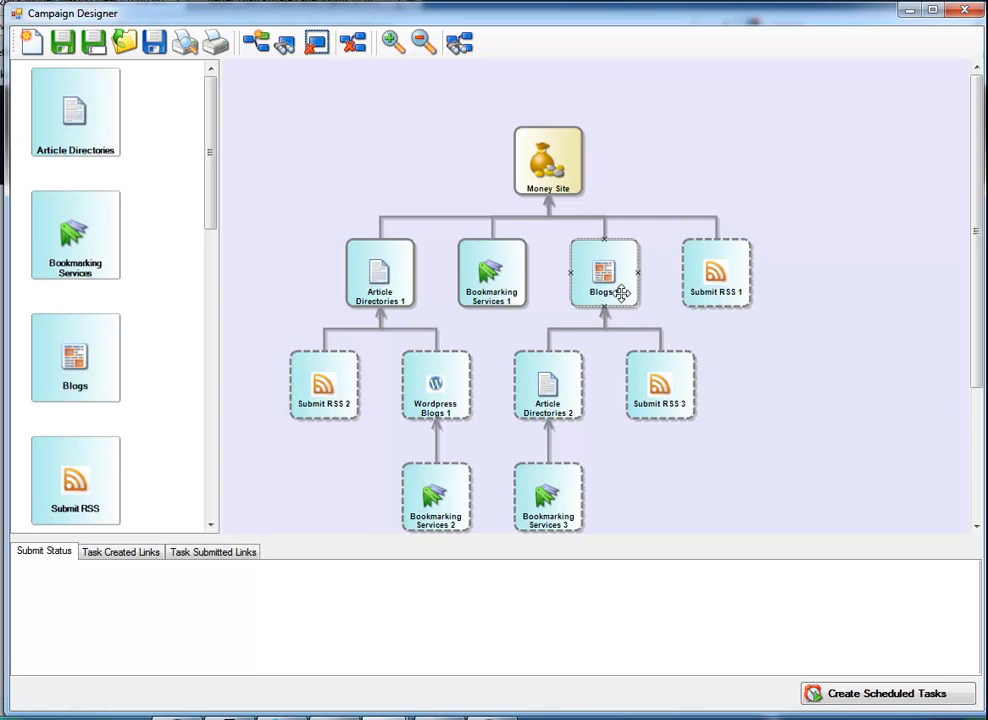
# Attach the existing submit item ending in "For A Proftable Home Business" to the Submit RSS 1 node, opening its editor
pyautogui.rightClick(720, 272)
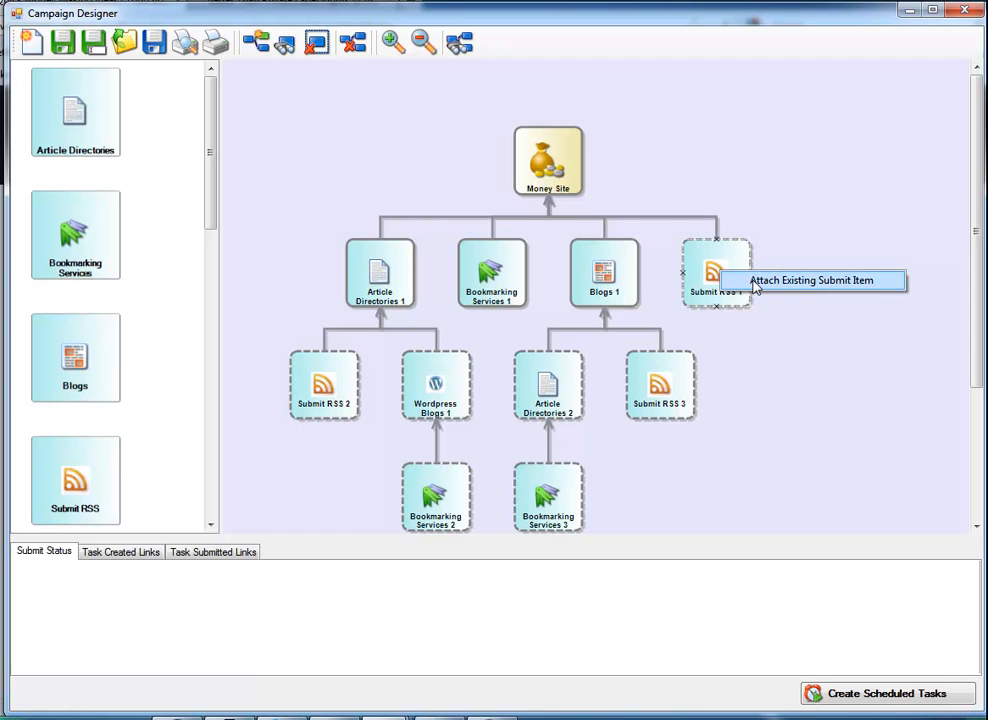
pyautogui.click(754, 283)
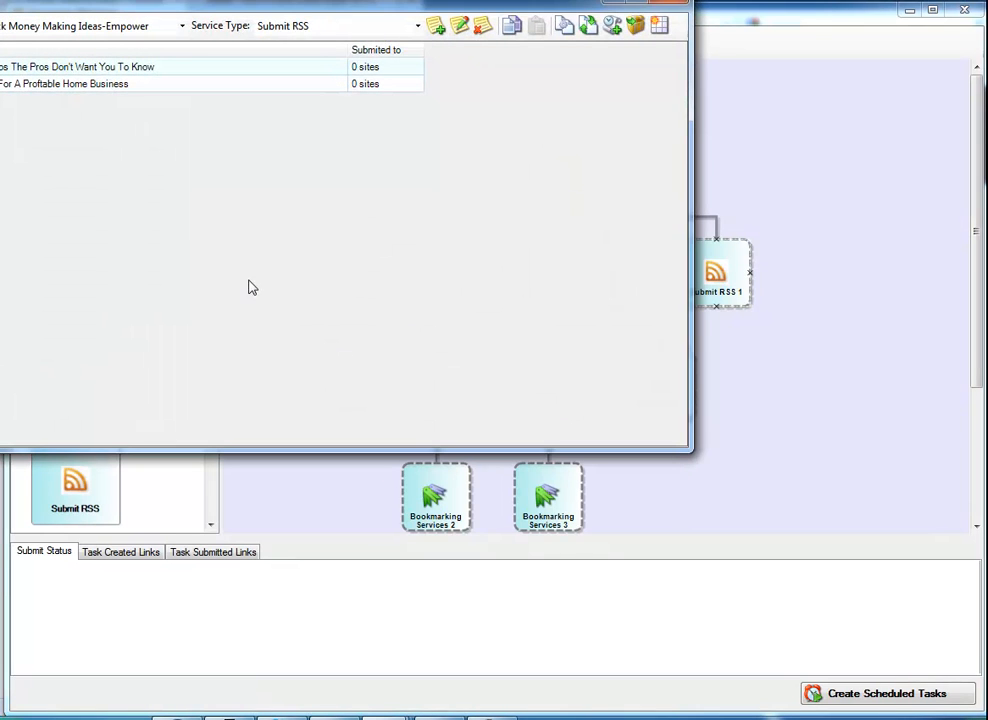
pyautogui.doubleClick(33, 86)
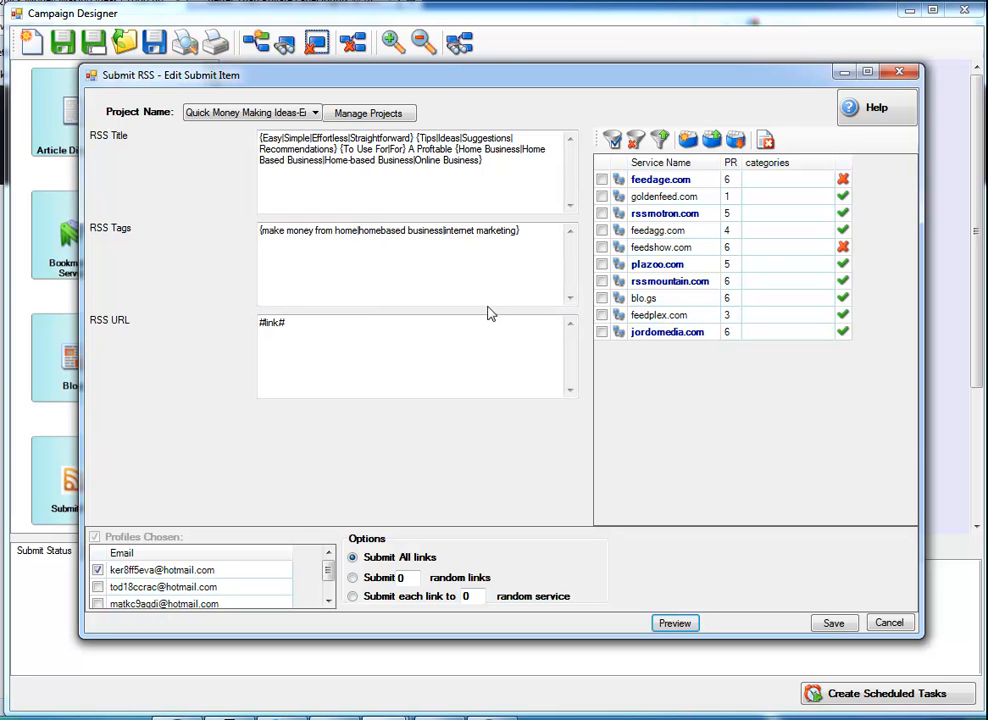
# Select all RSS services, filter their categories by the keyword "business", and assign all the matching categories
pyautogui.click(612, 141)
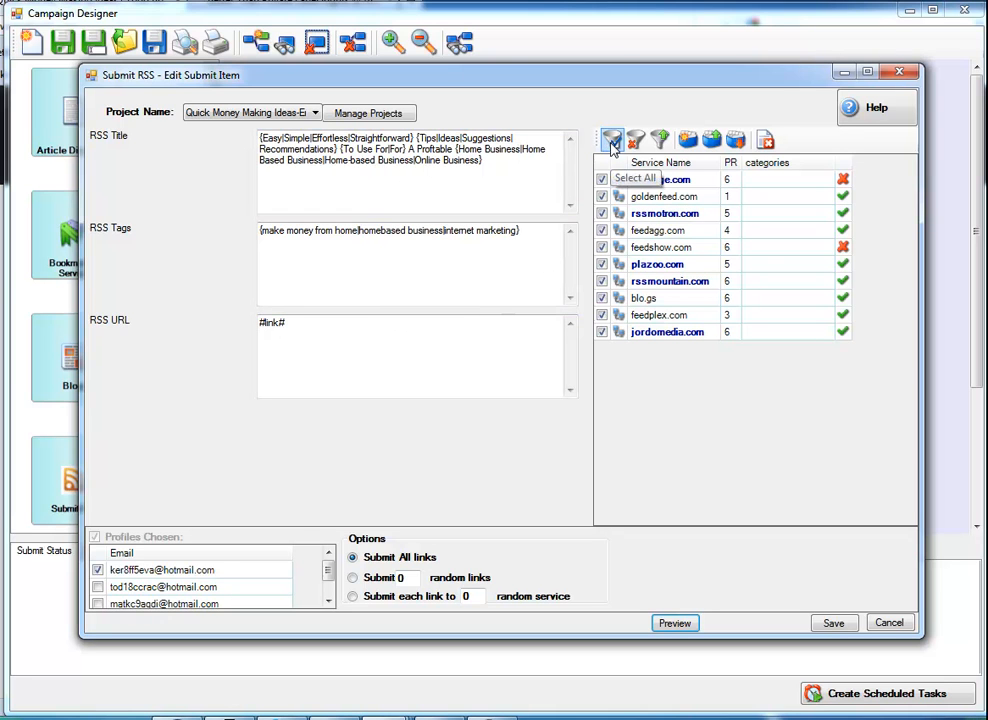
pyautogui.click(688, 141)
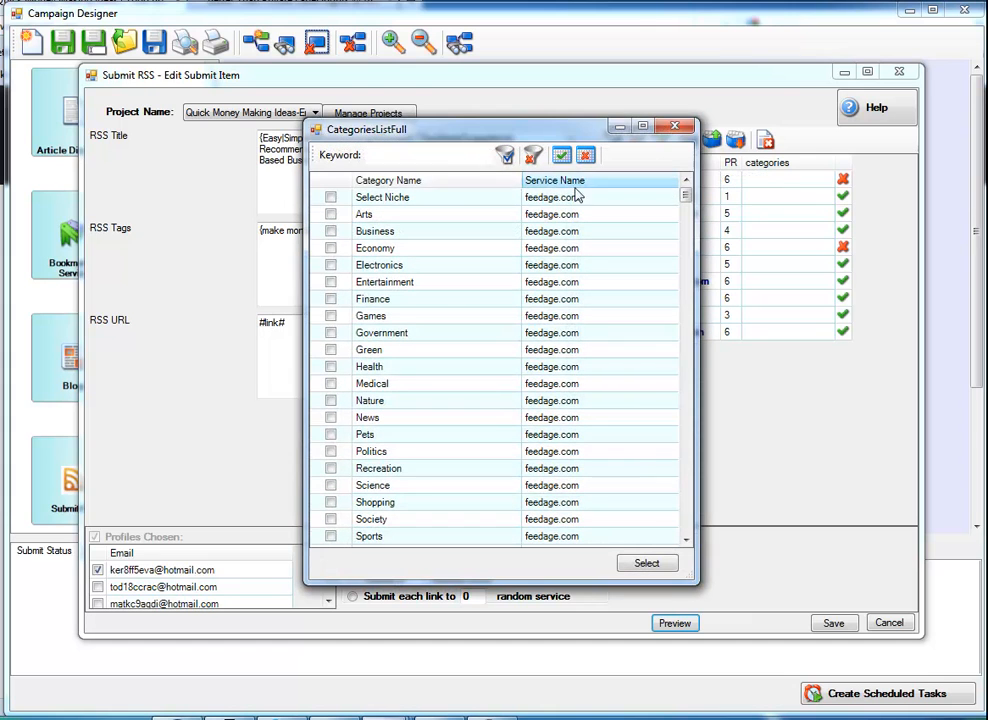
pyautogui.click(424, 155)
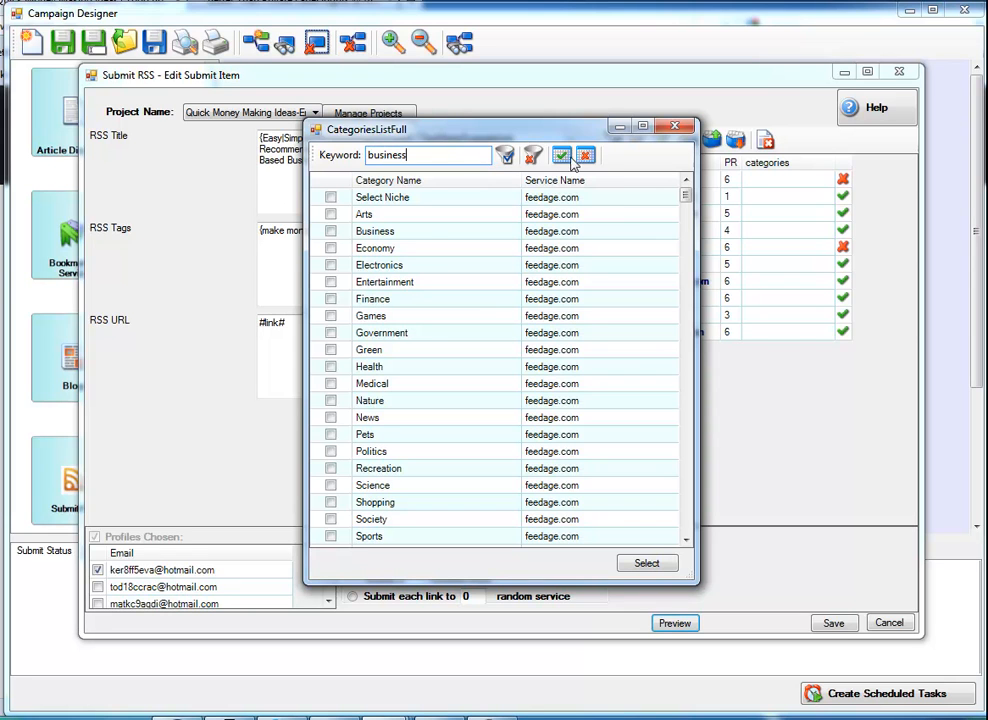
pyautogui.click(505, 155)
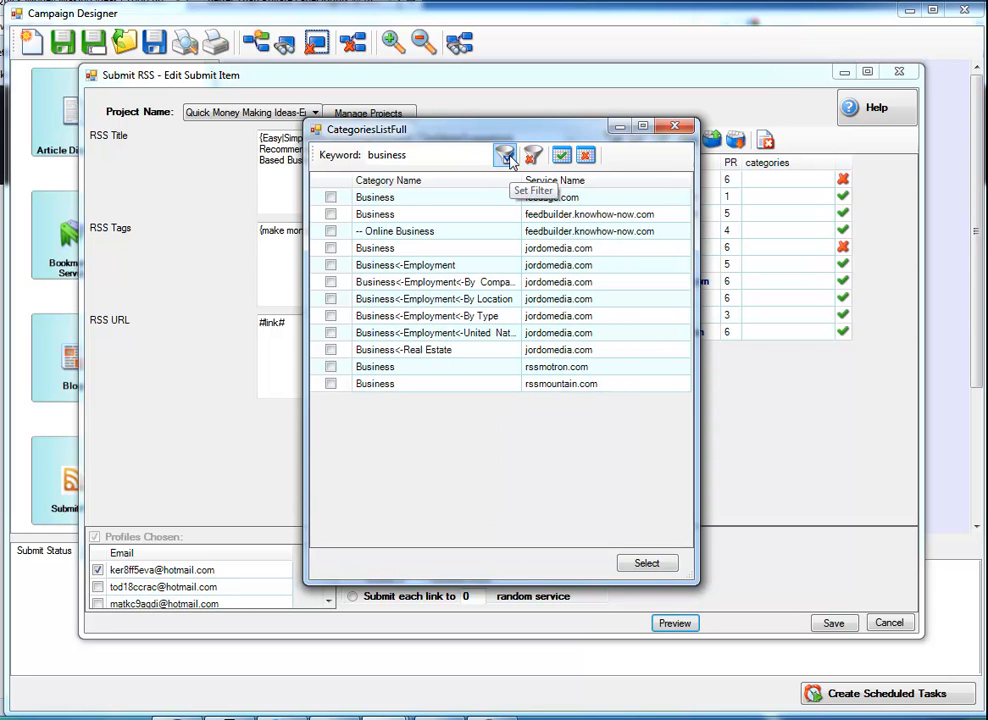
pyautogui.click(562, 156)
pyautogui.click(645, 564)
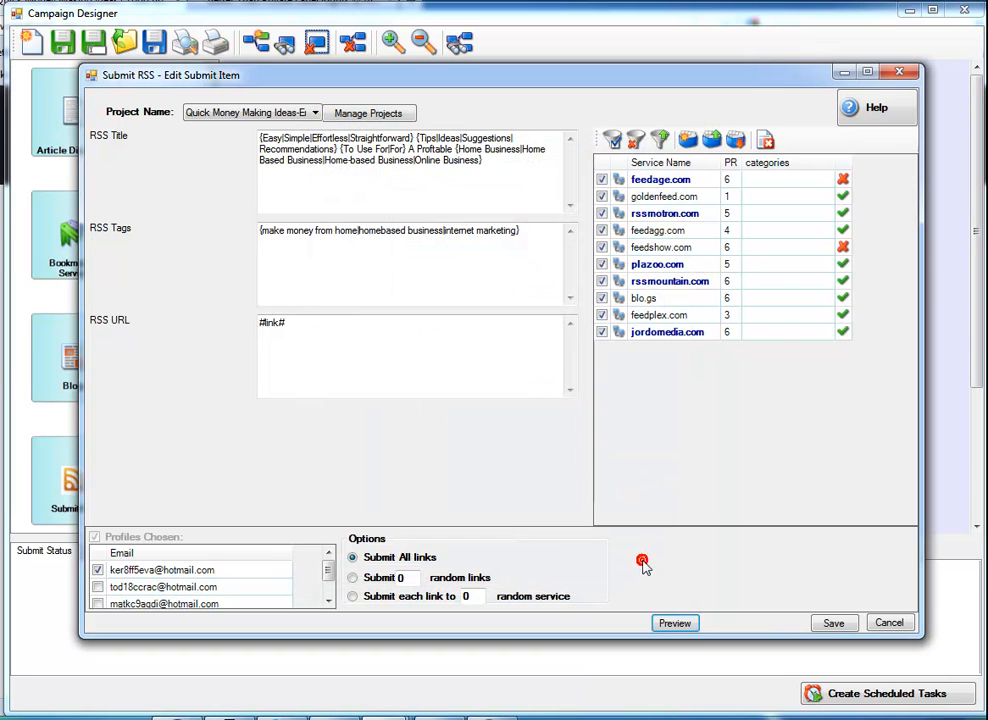
# Sort the RSS services by status and select all of them except feedage.com and feedshow.com
pyautogui.click(843, 162)
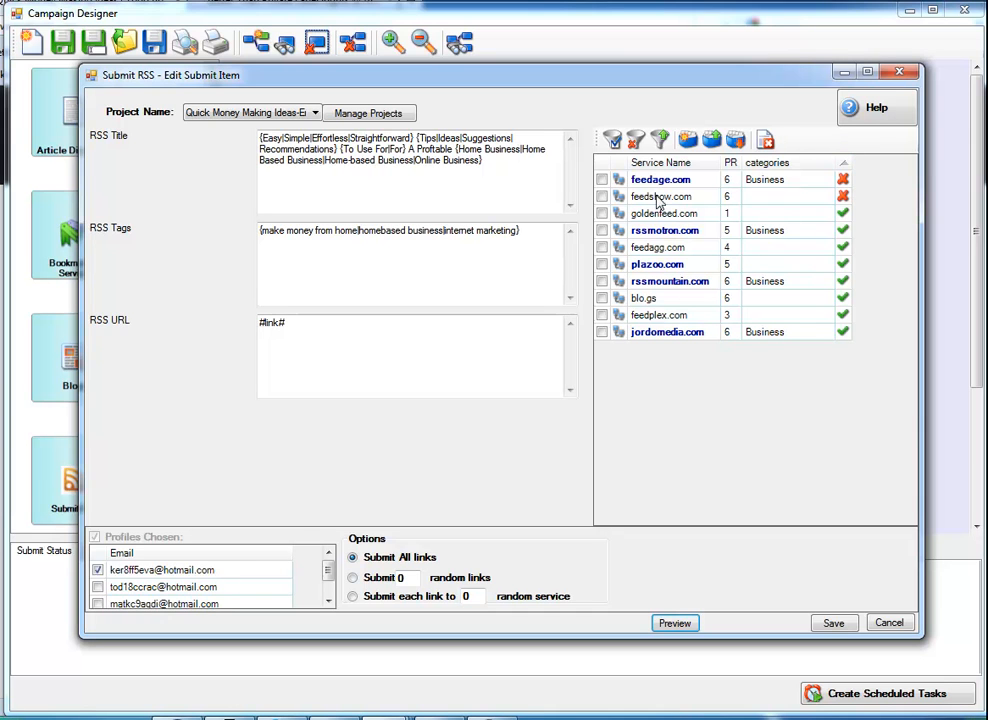
pyautogui.click(612, 140)
pyautogui.click(601, 179)
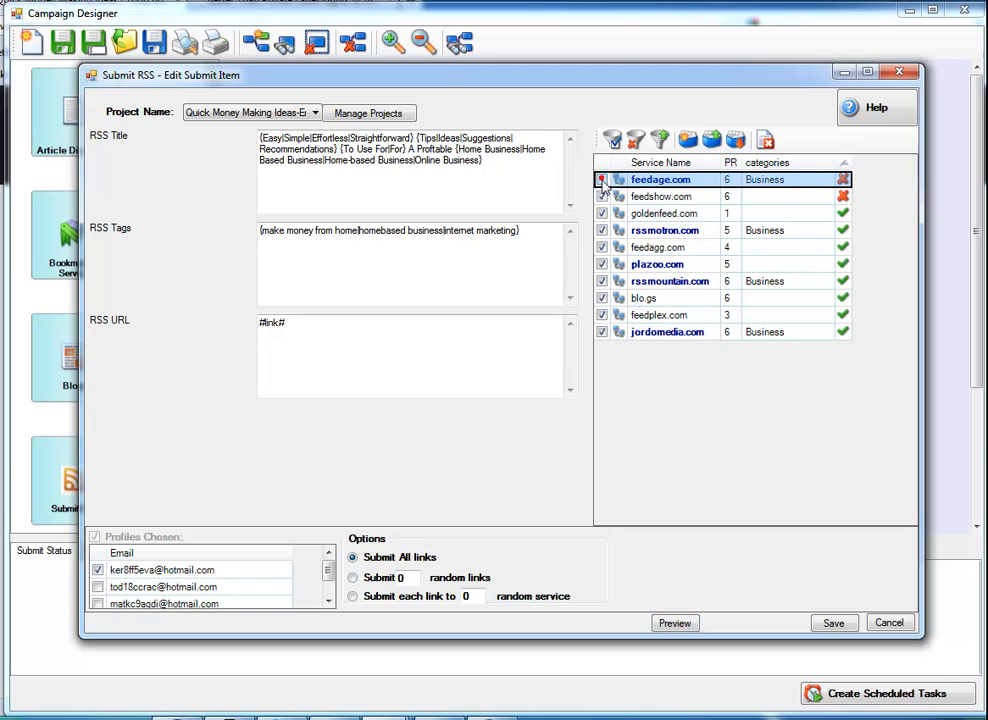
pyautogui.click(601, 196)
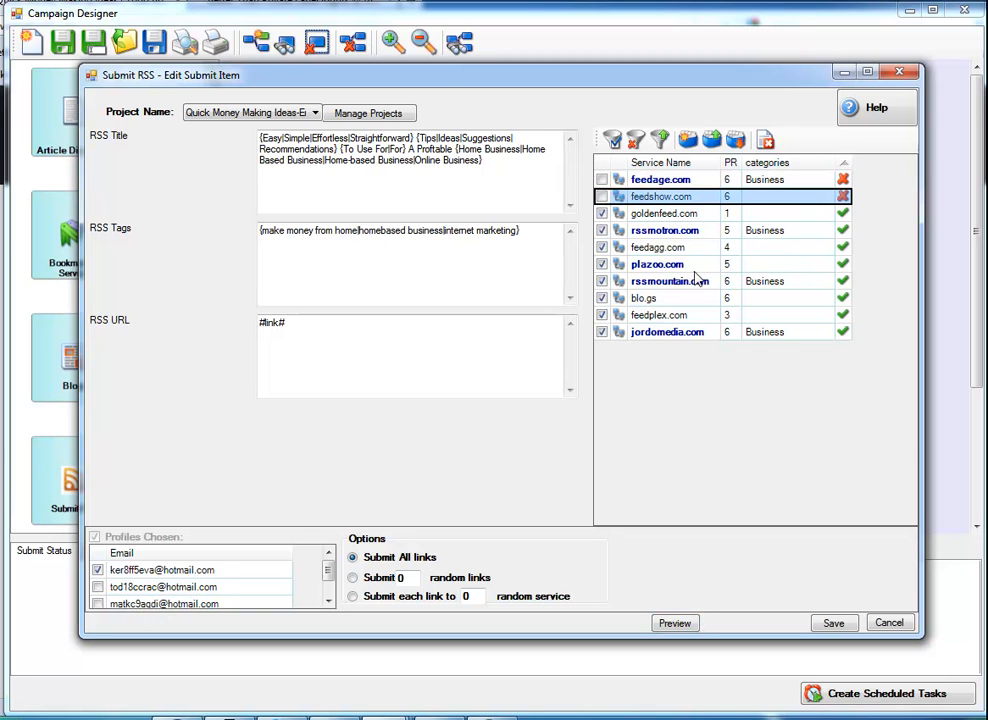
# Assign the Blogs category to plazoo.com in the Submit RSS 1 submit item
pyautogui.click(717, 264)
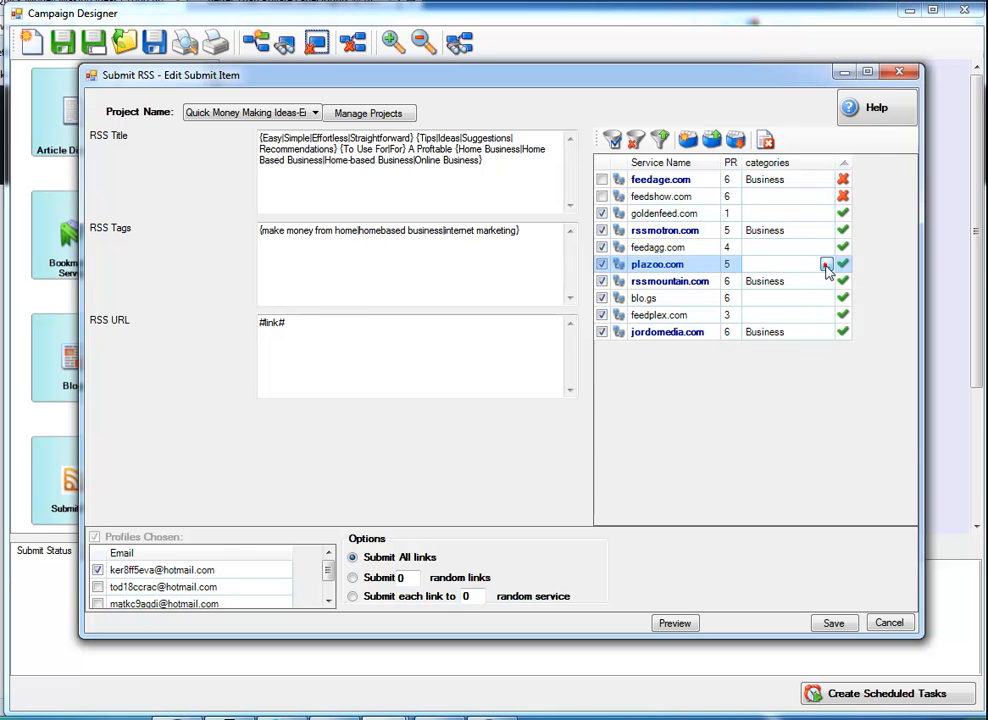
pyautogui.click(825, 264)
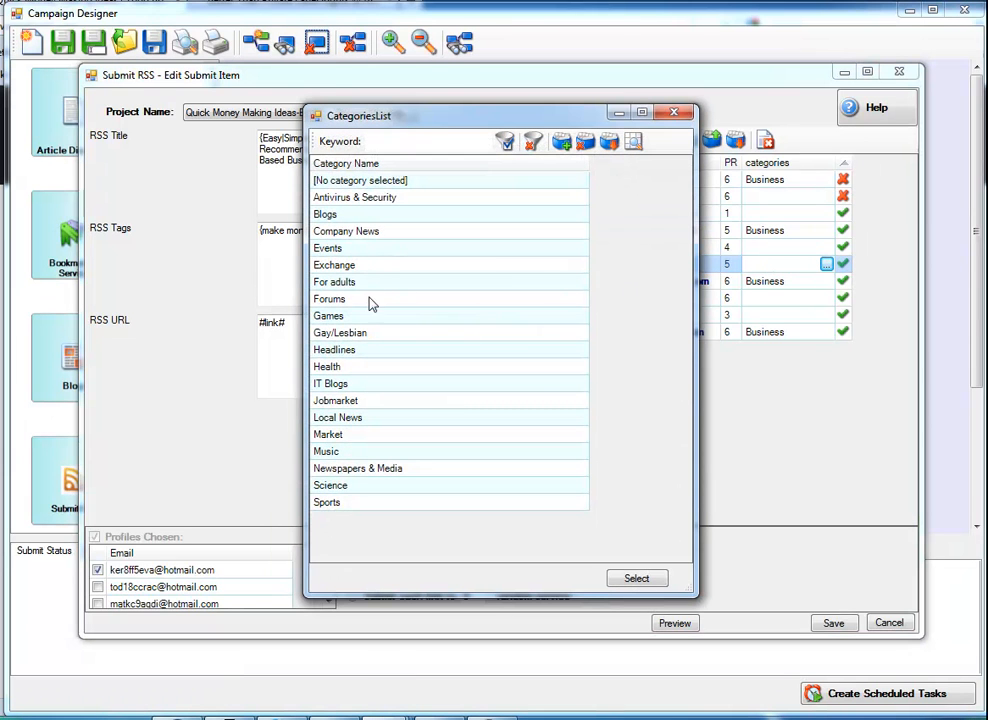
pyautogui.click(346, 215)
pyautogui.click(634, 578)
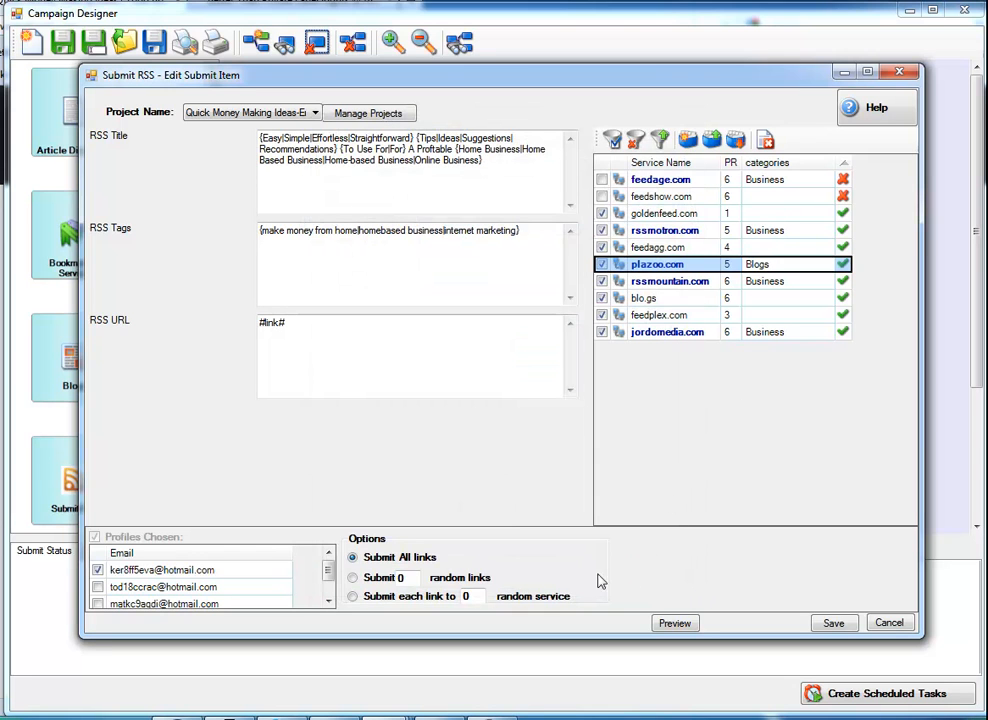
# Include the second and third e-mail profiles in the Submit RSS 1 submit item
pyautogui.click(97, 589)
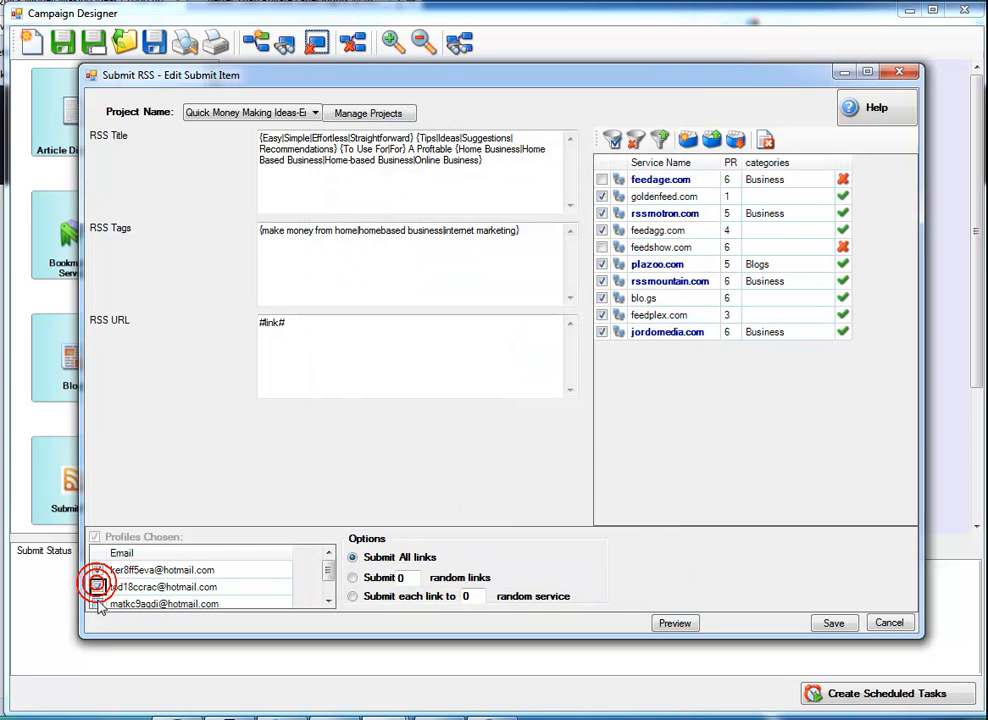
pyautogui.scroll(-1, 97, 595)
pyautogui.click(97, 587)
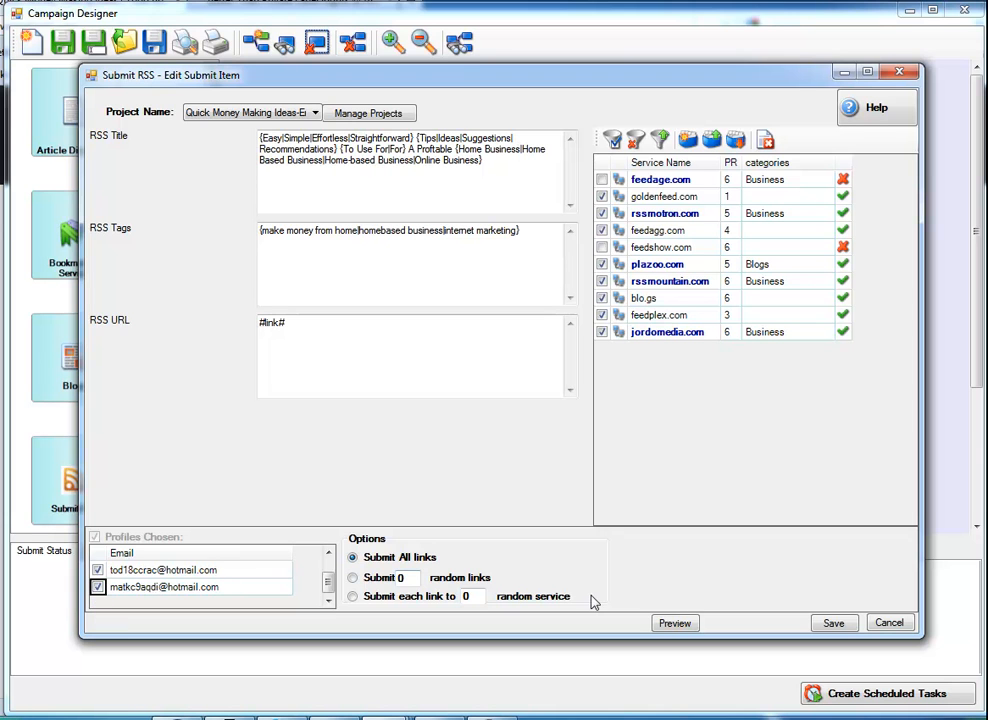
# Preview the spun RSS title, tags and URL, and save the Submit RSS 1 submit item
pyautogui.click(670, 623)
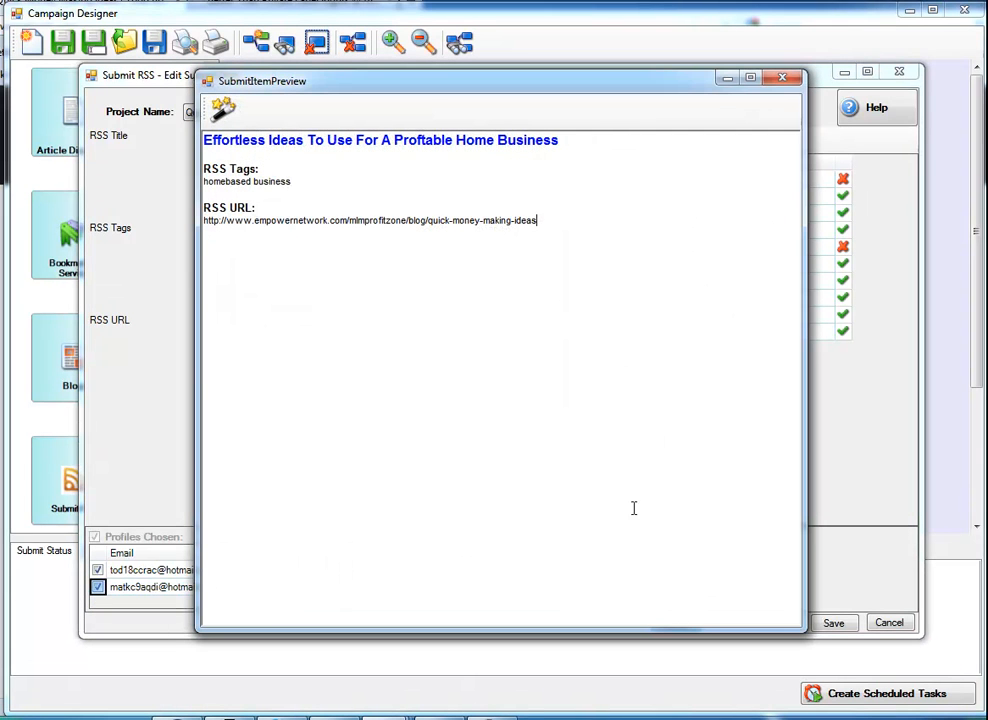
pyautogui.click(787, 79)
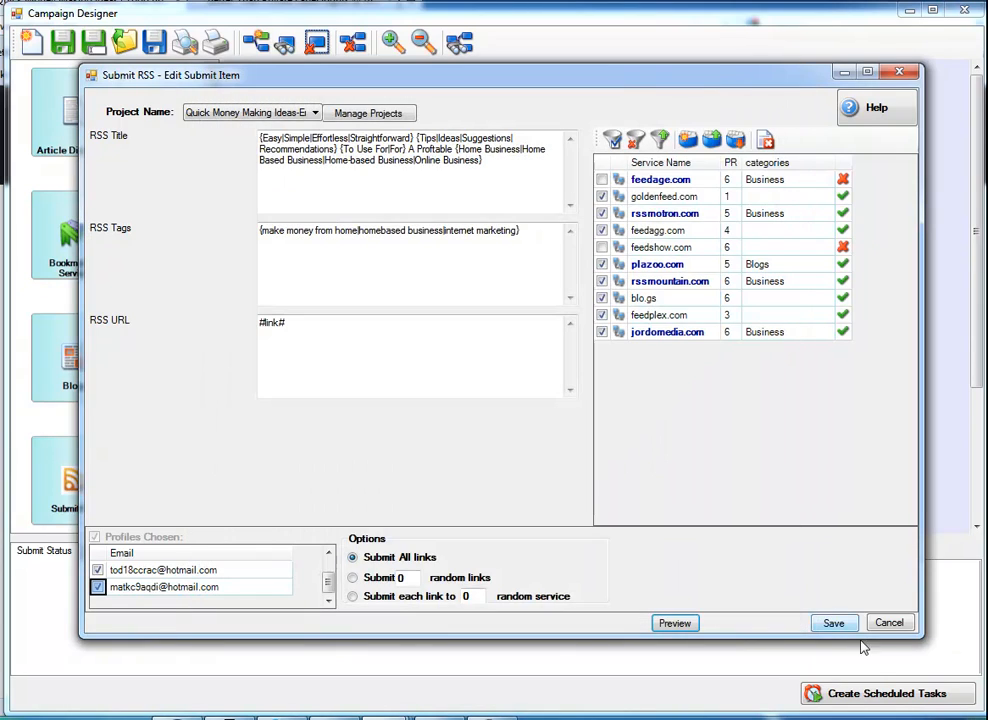
pyautogui.click(833, 623)
pyautogui.click(789, 411)
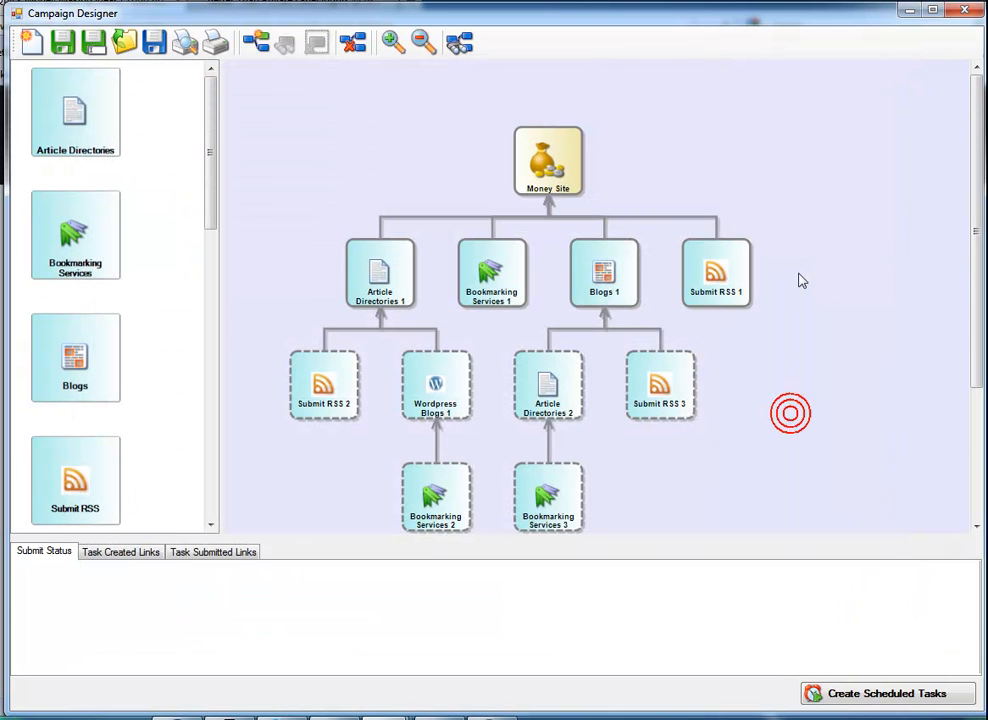
# Attach the existing submit item about a profitable home business to the Submit RSS 2 node
pyautogui.rightClick(341, 382)
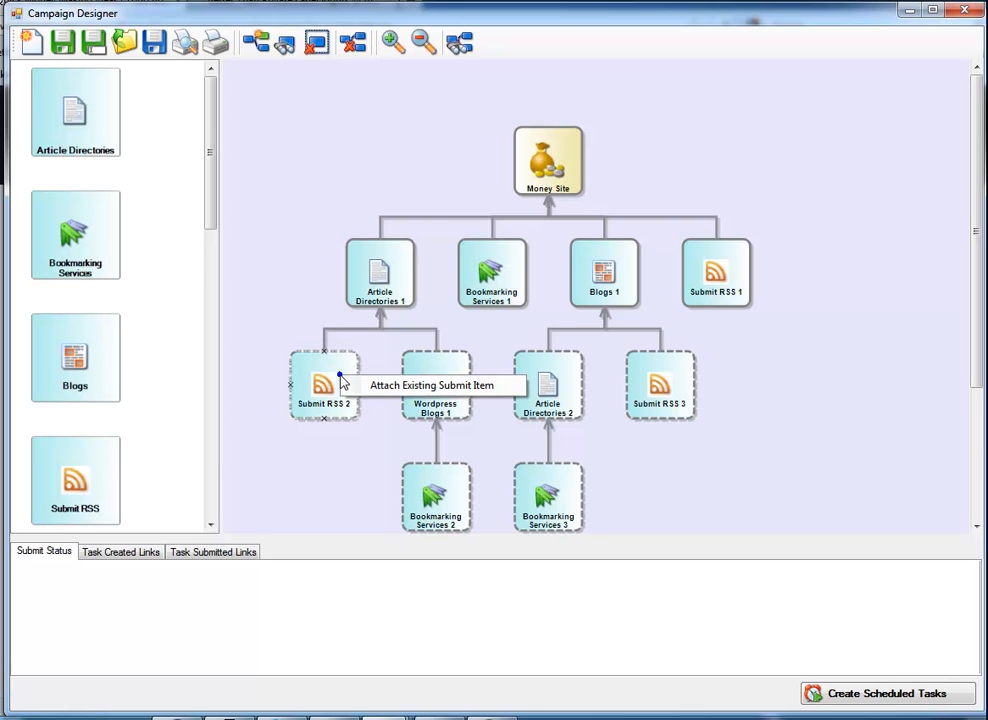
pyautogui.click(380, 386)
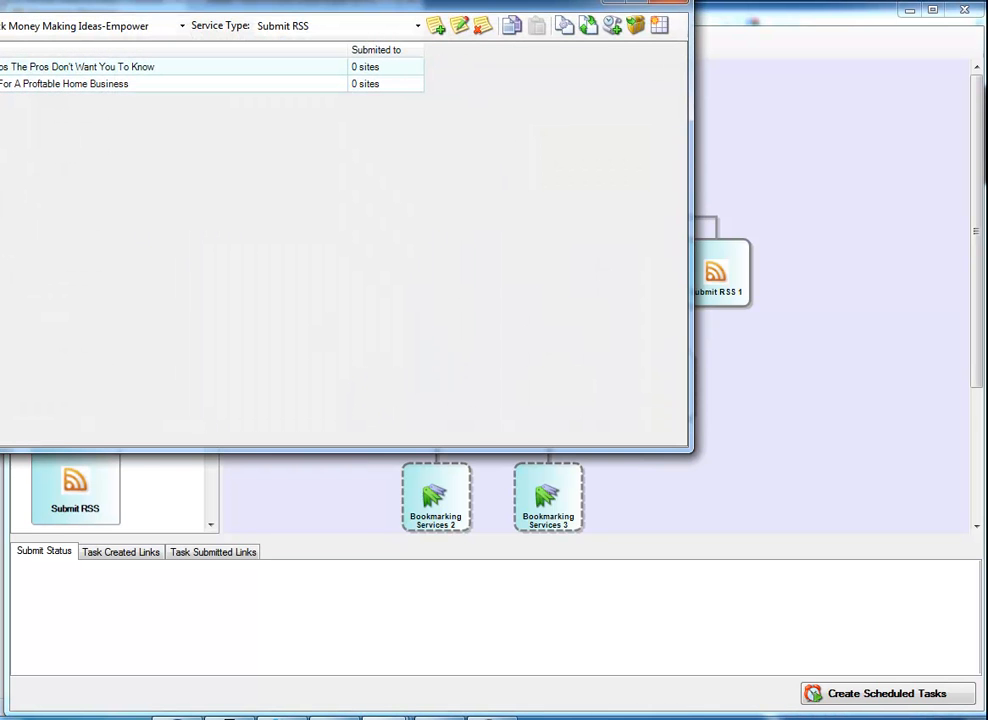
pyautogui.doubleClick(4, 83)
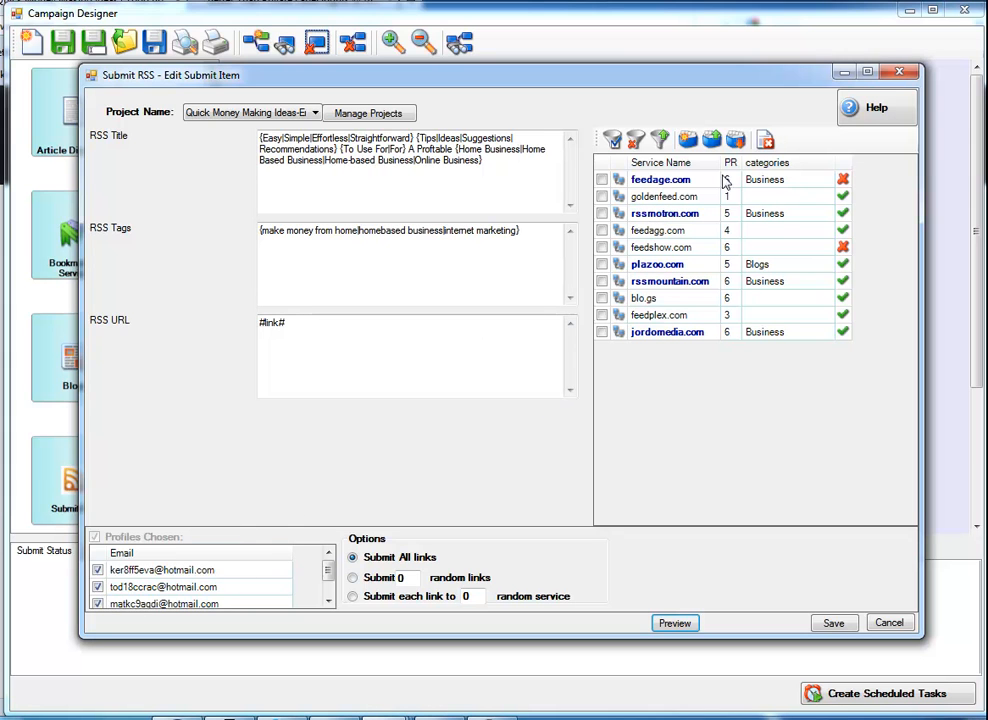
# Select all RSS services for Submit RSS 2 except feedage.com and feedshow.com, sorting the list by status
pyautogui.click(612, 139)
pyautogui.click(845, 164)
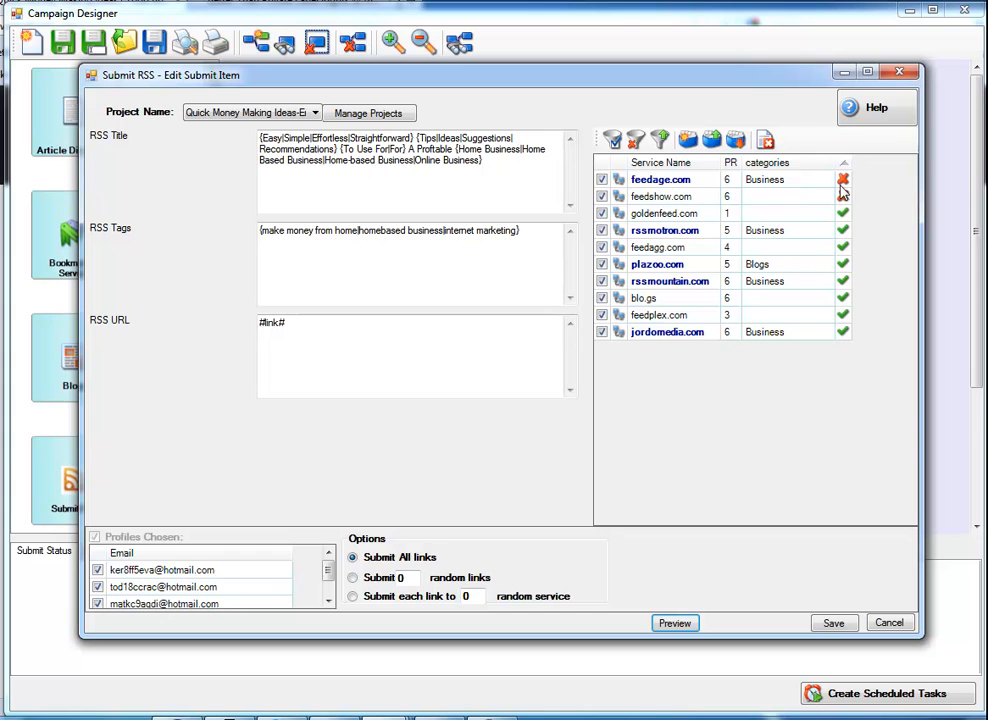
pyautogui.click(601, 179)
pyautogui.click(603, 196)
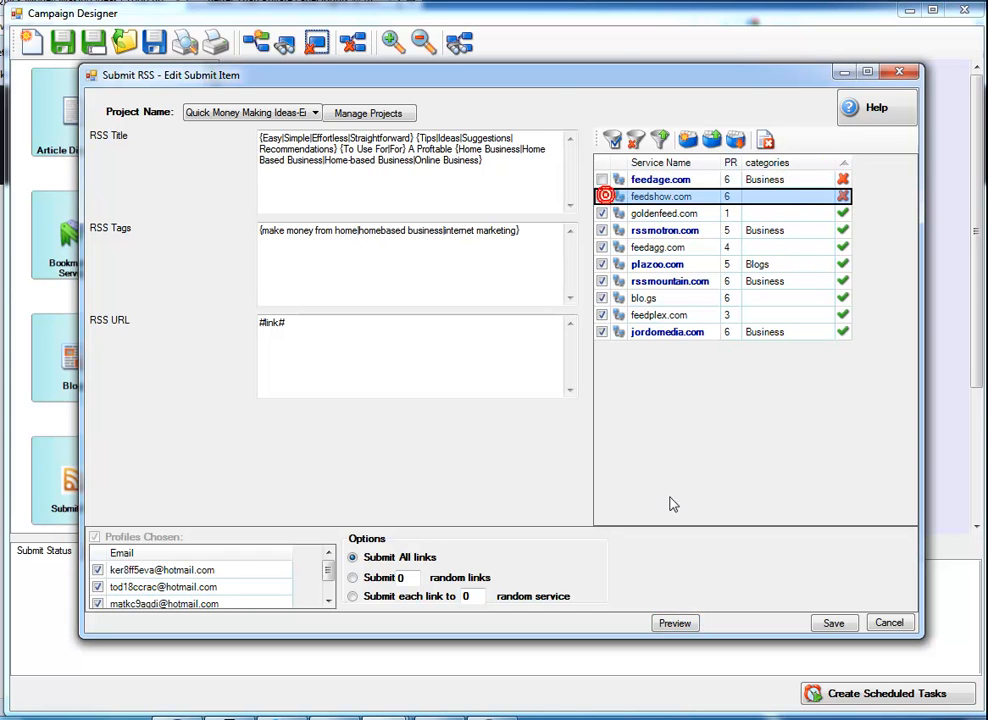
# Preview the spun title, tags and #link# URL of Submit RSS 2, and save the submit item
pyautogui.click(685, 623)
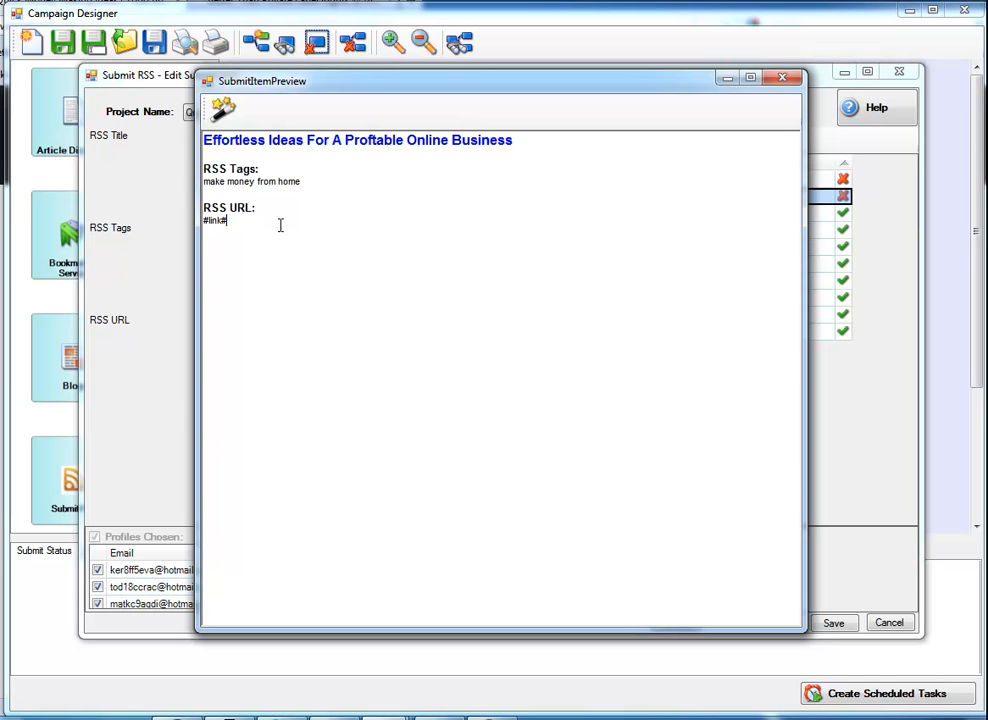
pyautogui.moveTo(247, 220); pyautogui.dragTo(203, 220)
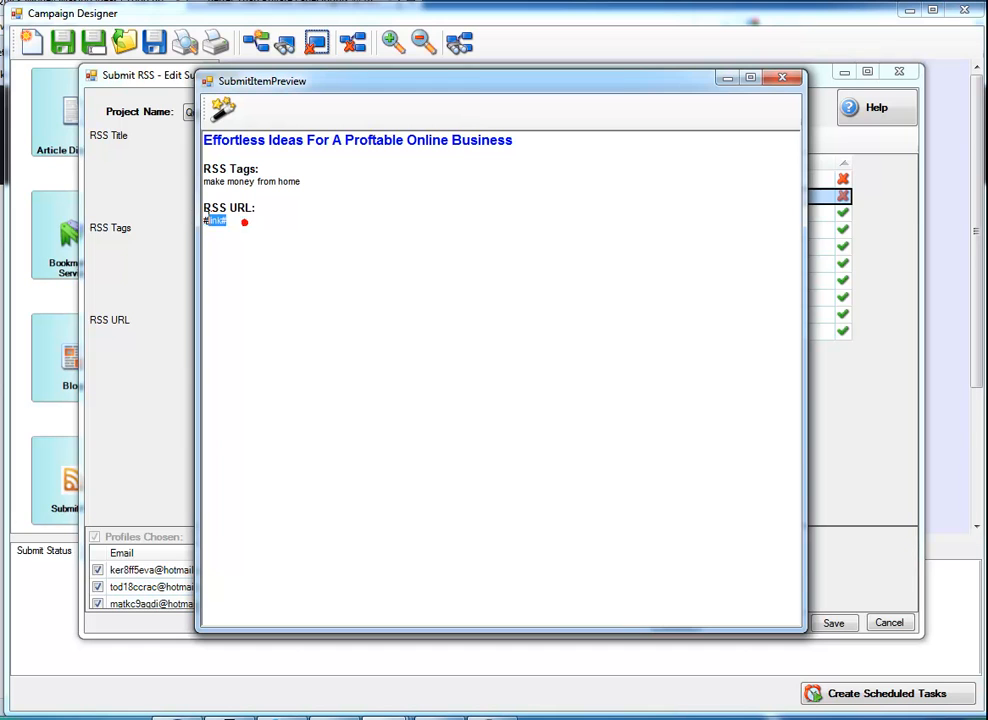
pyautogui.click(255, 246)
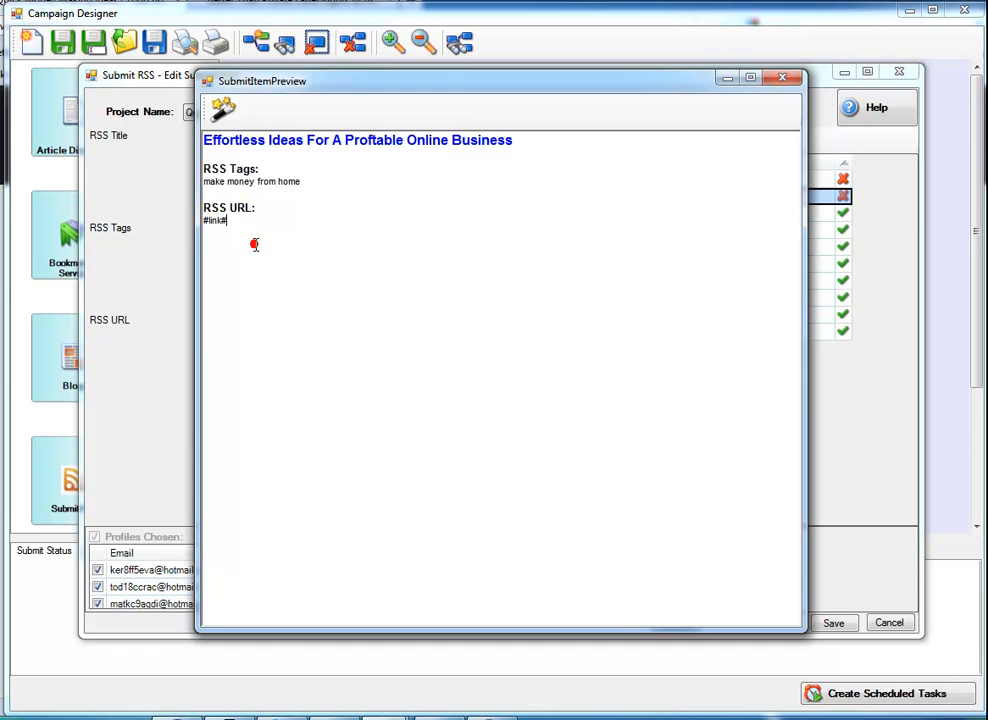
pyautogui.click(788, 79)
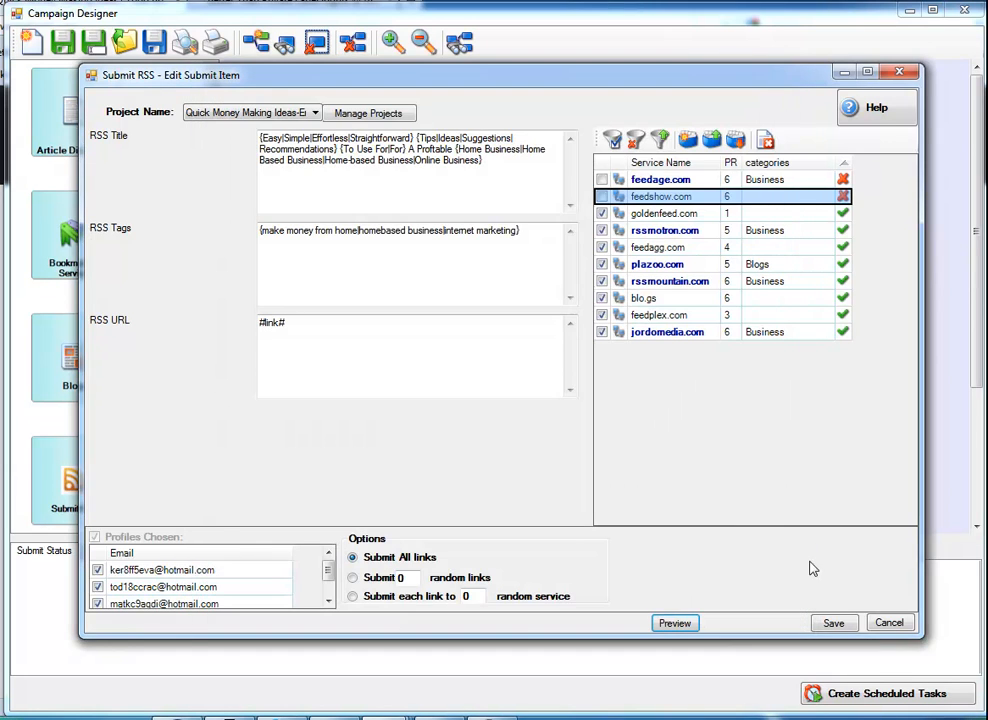
pyautogui.click(833, 623)
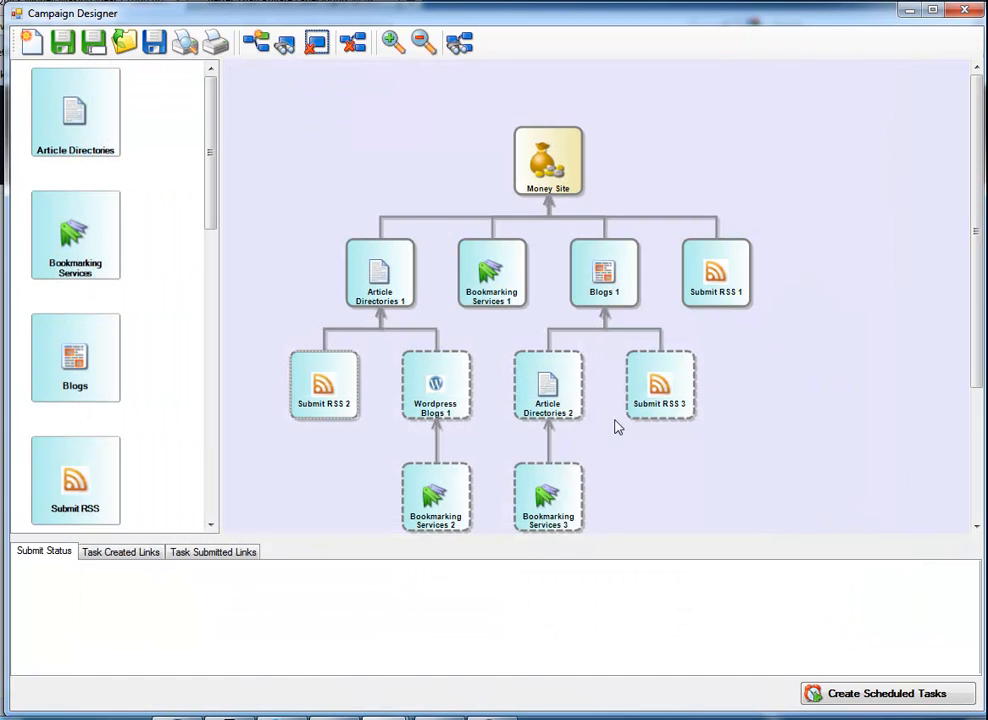
# Reopen the Submit RSS 1 submit item and preview its RSS URL to compare it with Submit RSS 2
pyautogui.click(258, 290)
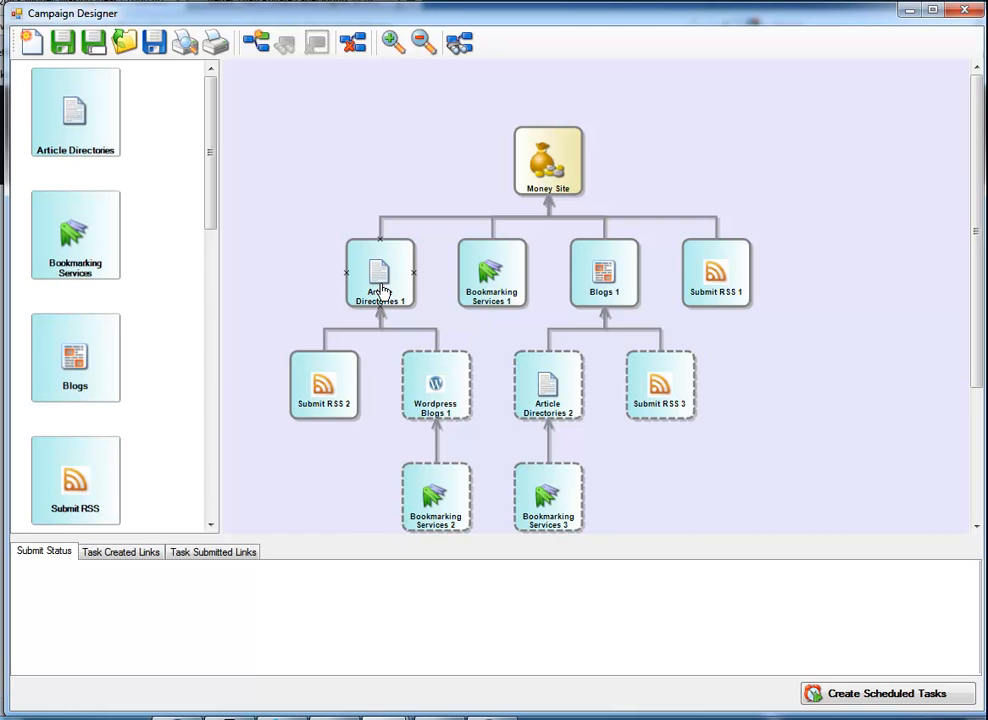
pyautogui.doubleClick(706, 272)
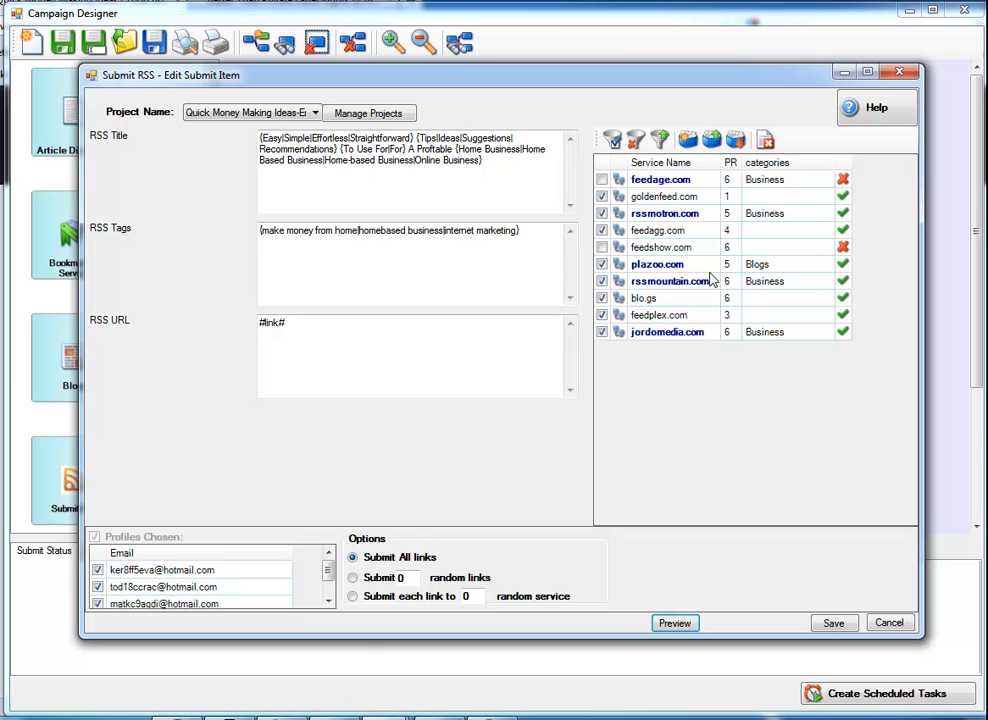
pyautogui.click(676, 624)
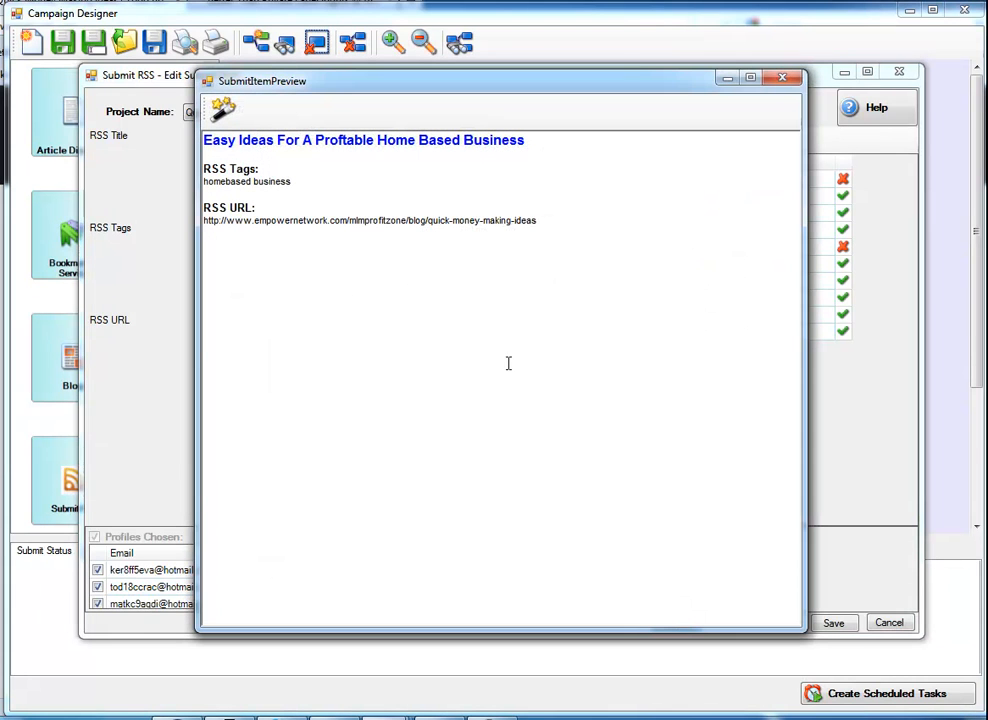
pyautogui.moveTo(542, 229); pyautogui.dragTo(214, 225)
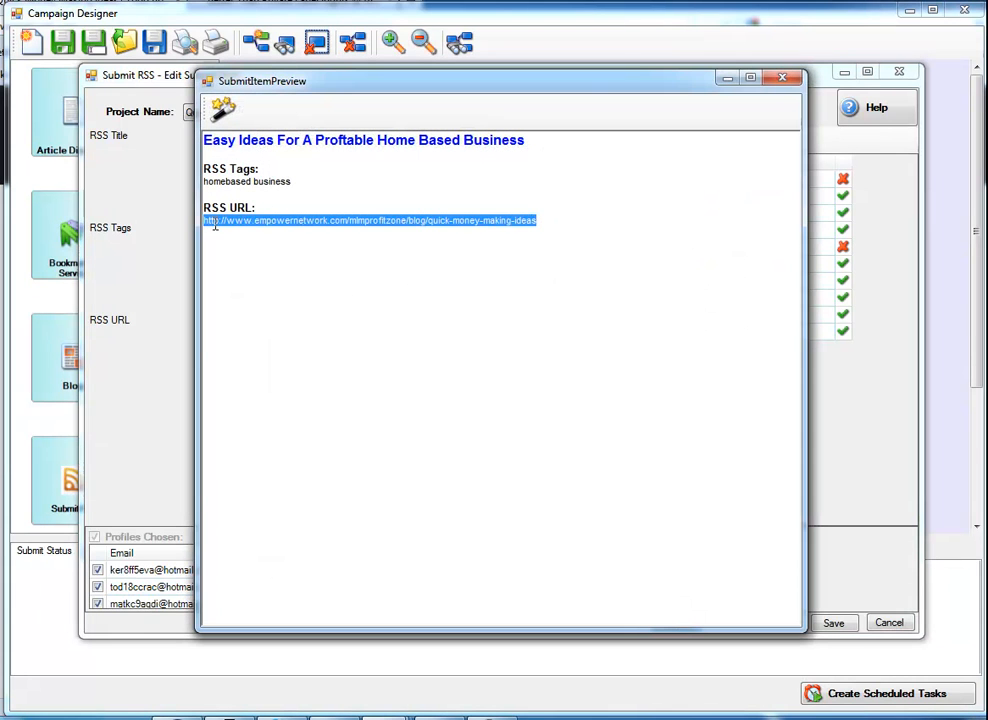
pyautogui.click(464, 254)
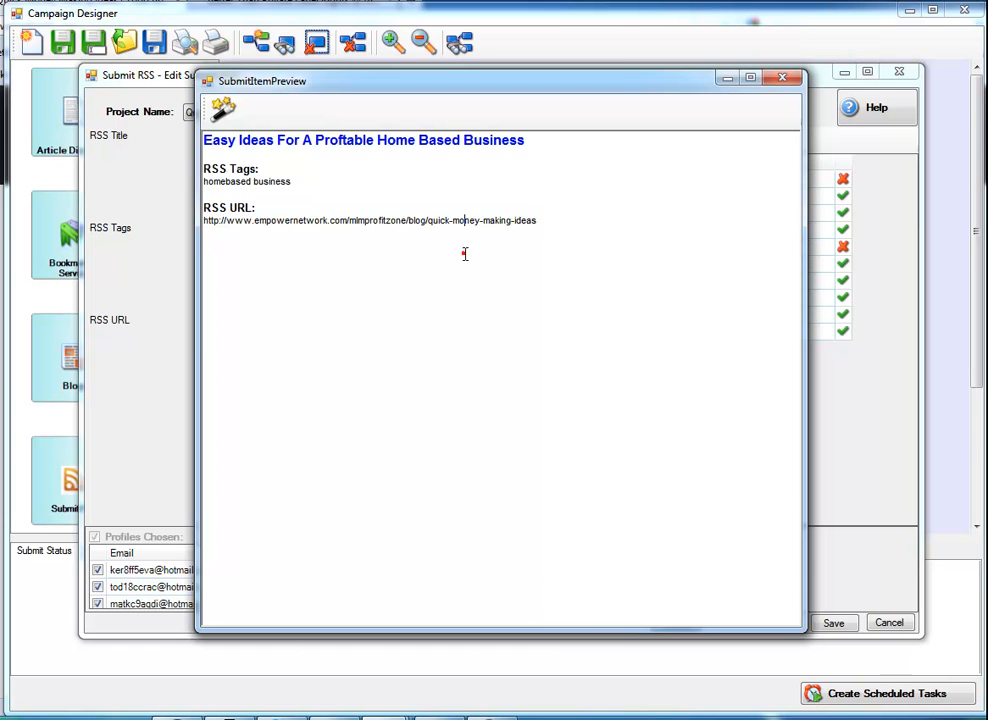
pyautogui.click(783, 78)
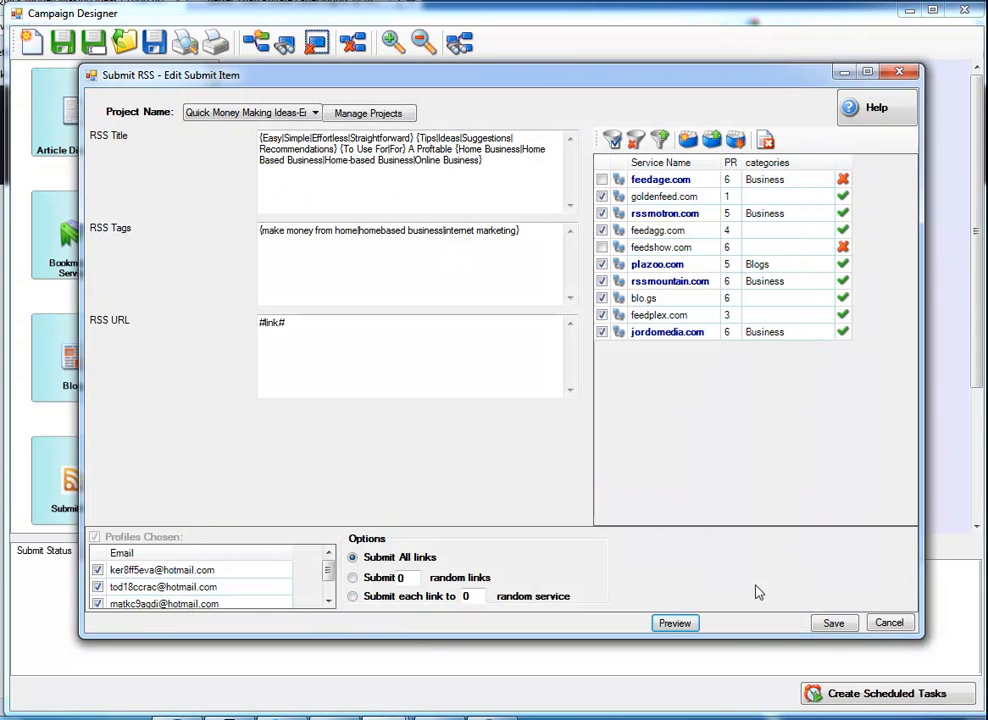
pyautogui.click(833, 623)
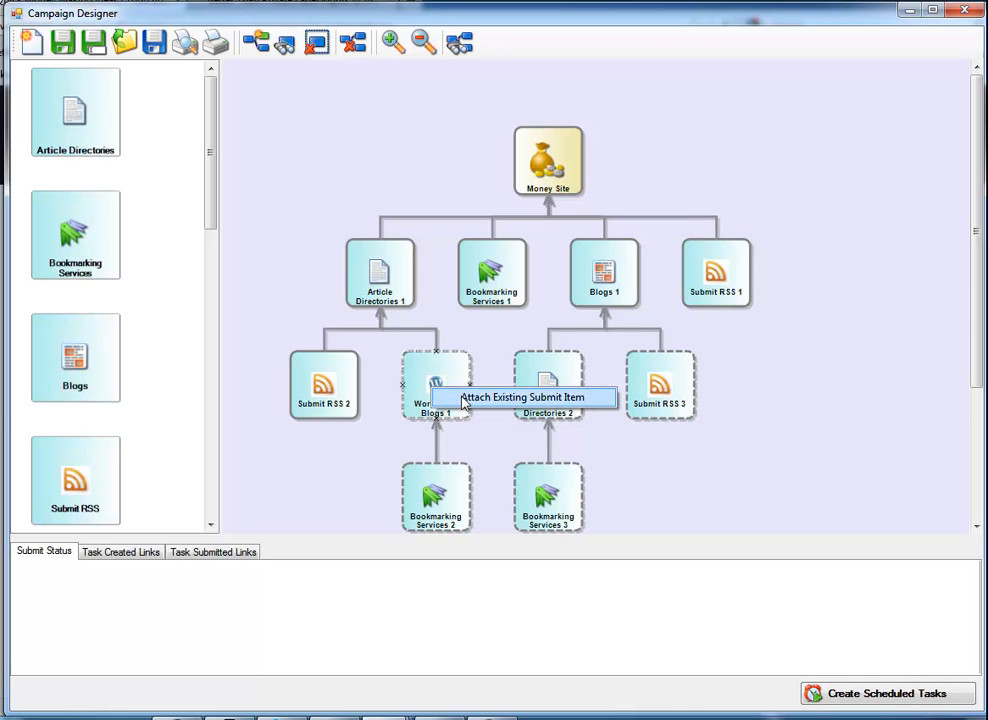
# Attach the existing submit item to Wordpress Blogs 1 and include the second and third e-mail profiles
pyautogui.doubleClick(436, 395)
pyautogui.doubleClick(47, 86)
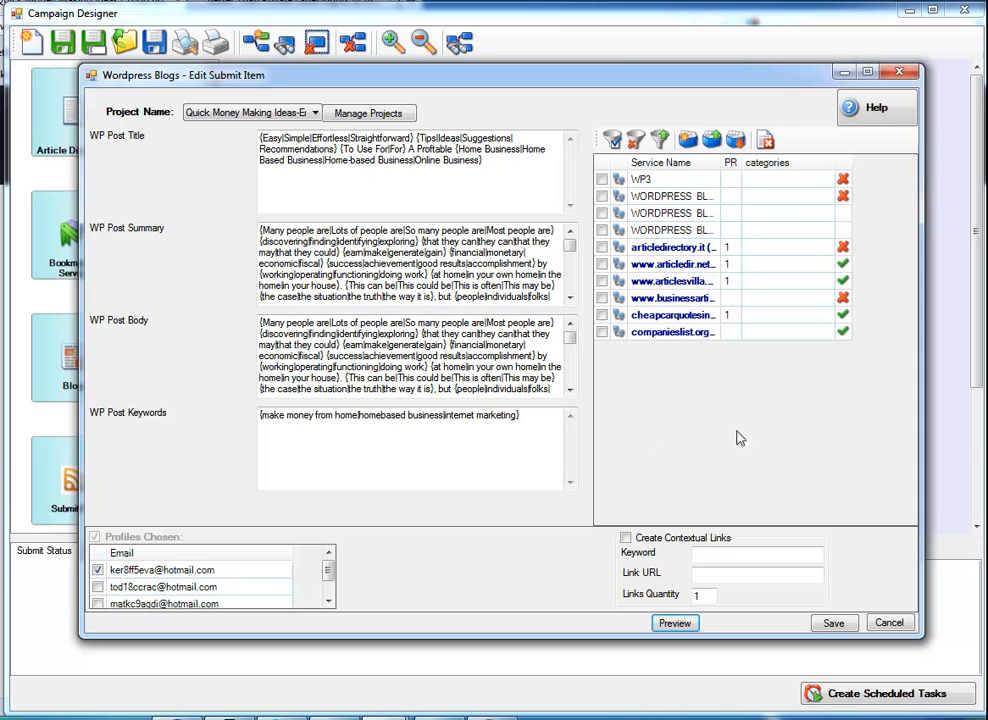
pyautogui.click(98, 592)
pyautogui.click(98, 603)
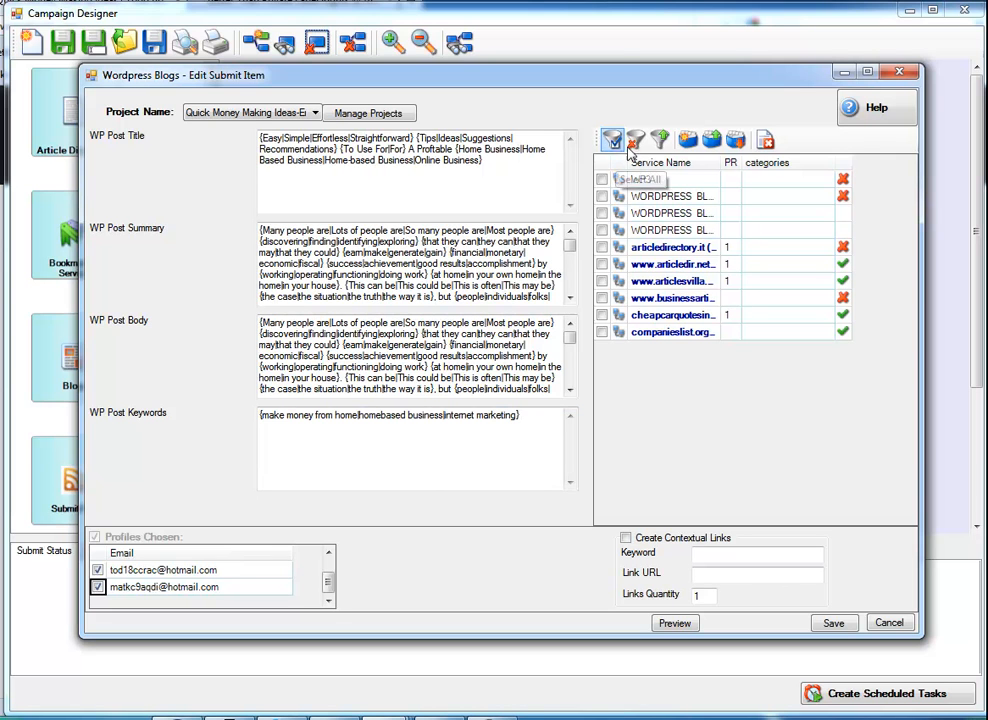
# Select all WordPress services sorted by status, and assign them every category matching the keyword "business"
pyautogui.click(850, 164)
pyautogui.click(847, 164)
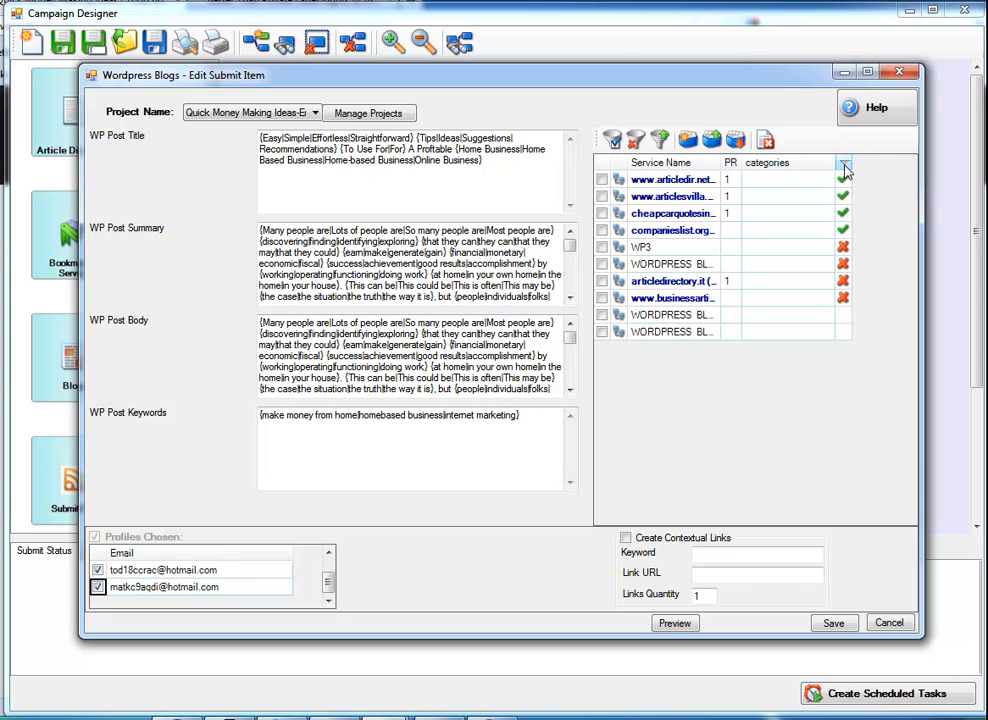
pyautogui.click(612, 140)
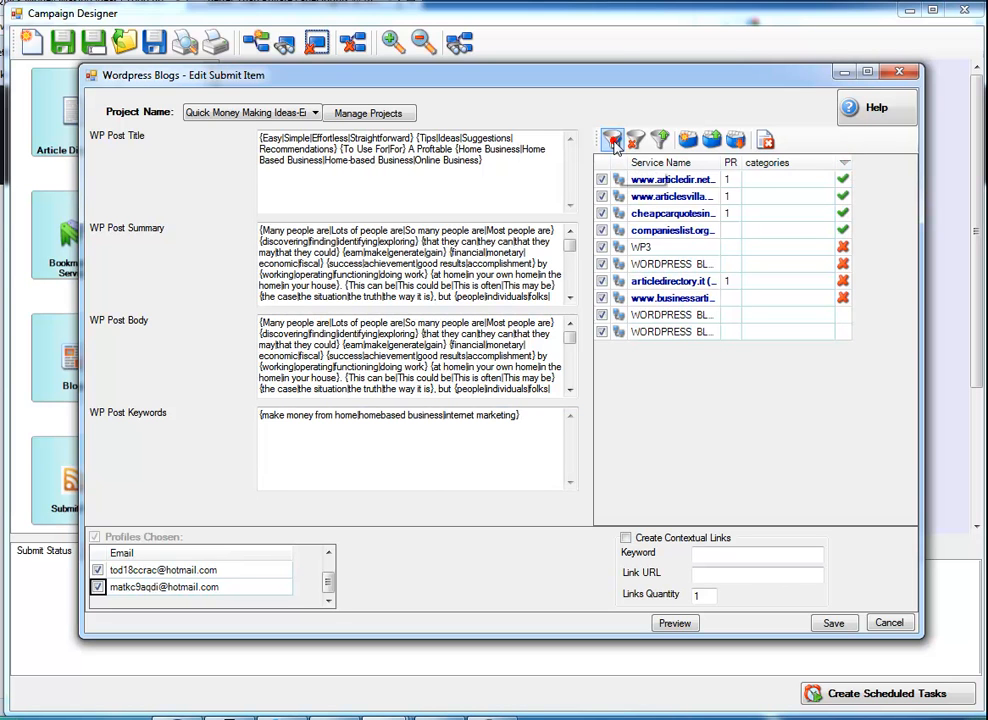
pyautogui.click(698, 145)
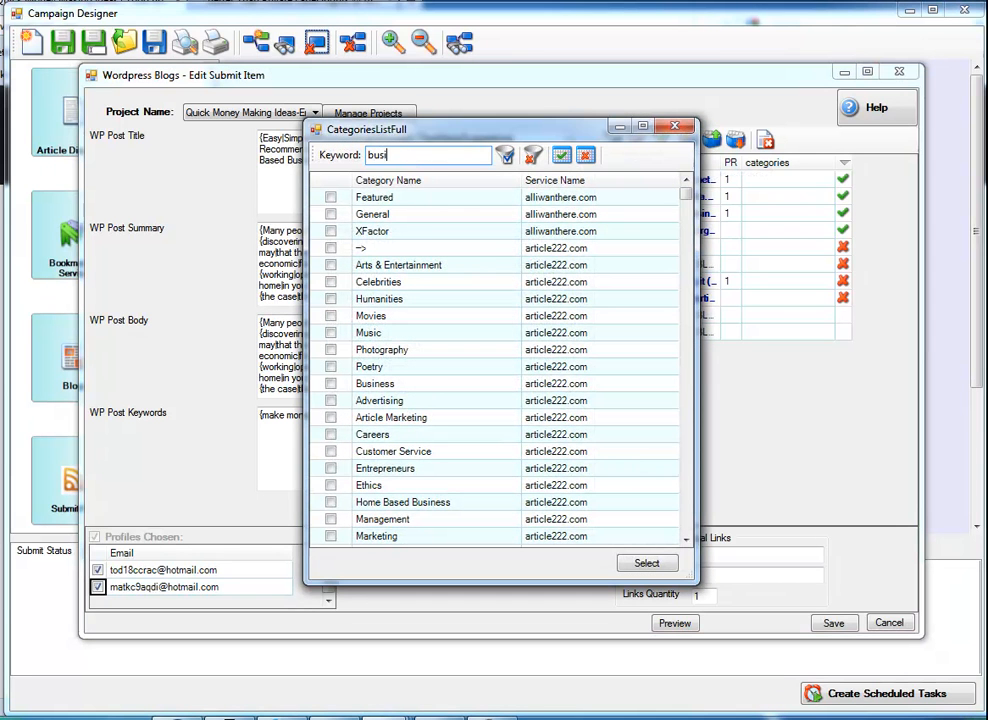
pyautogui.write('business')
pyautogui.click(505, 155)
pyautogui.click(561, 156)
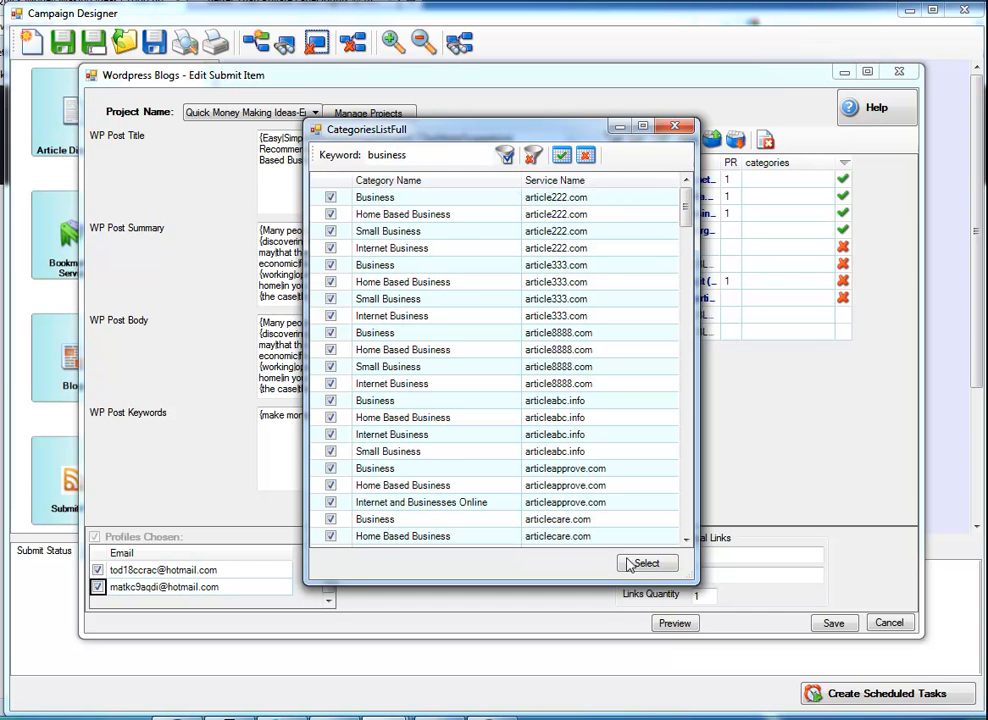
pyautogui.click(645, 563)
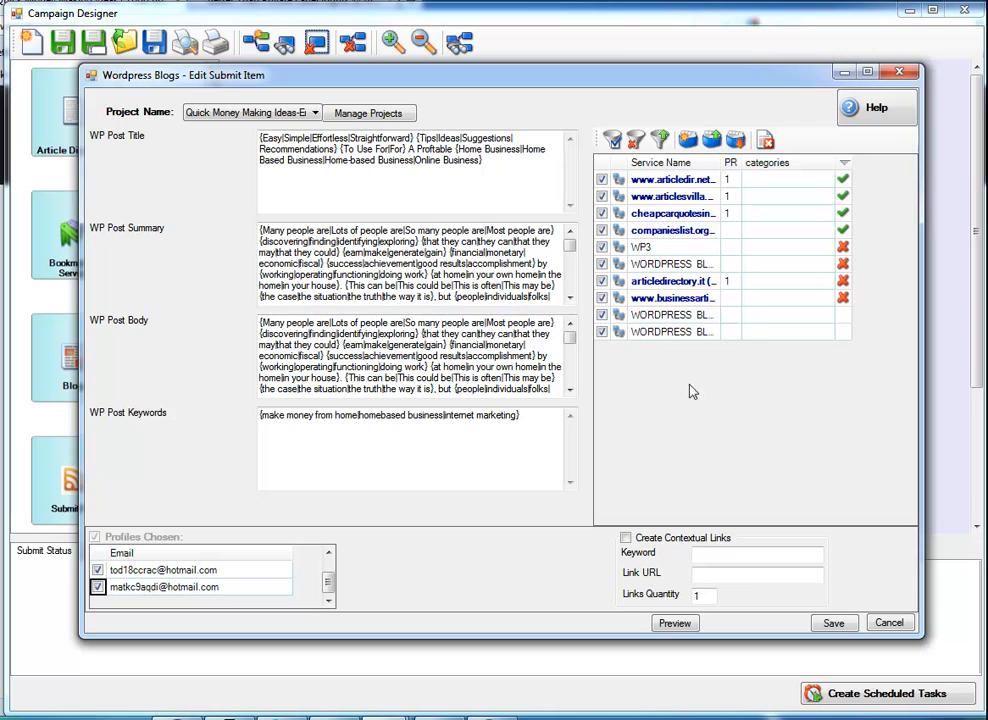
# Restrict the WordPress services to the four with a working status: articledir, articlesvilla, cheapcarquotes and companieslist
pyautogui.click(602, 247)
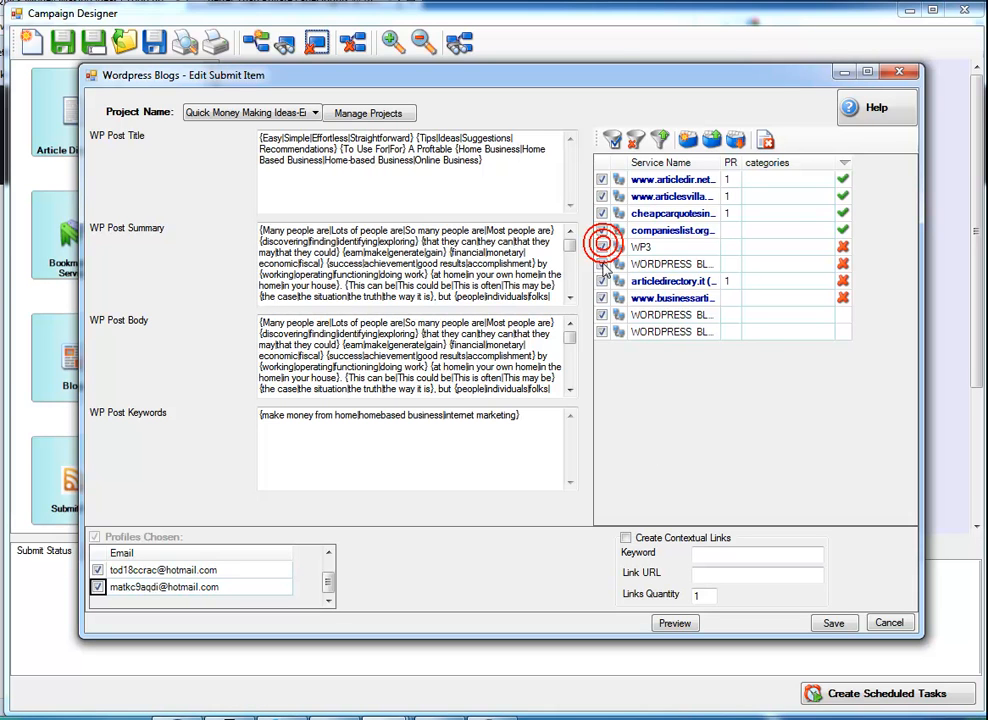
pyautogui.click(601, 281)
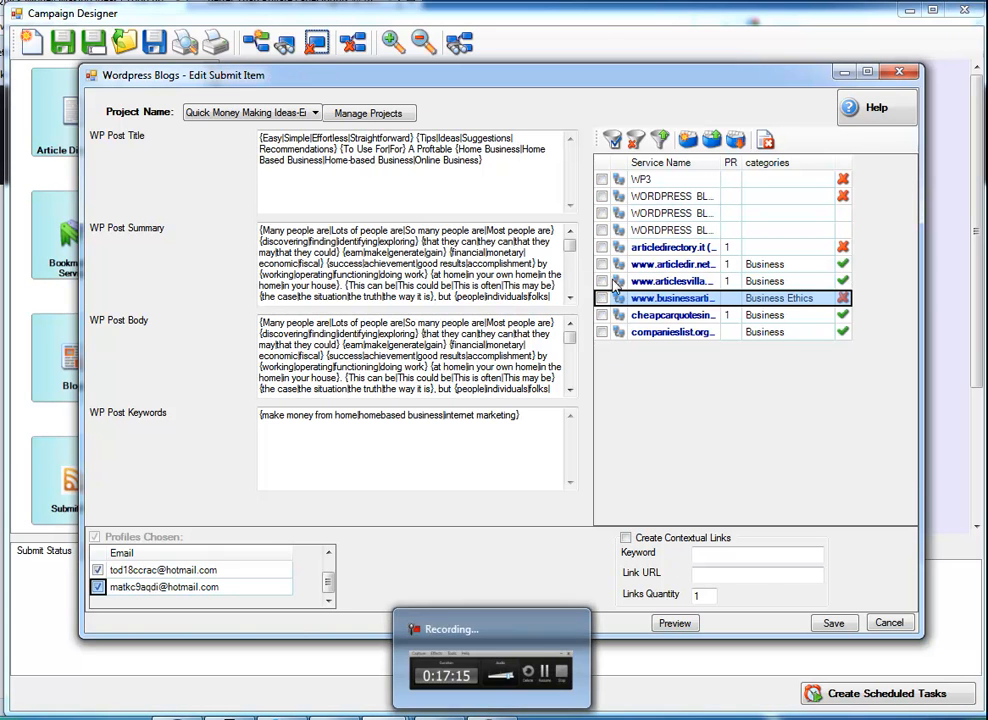
pyautogui.click(843, 164)
pyautogui.click(843, 164)
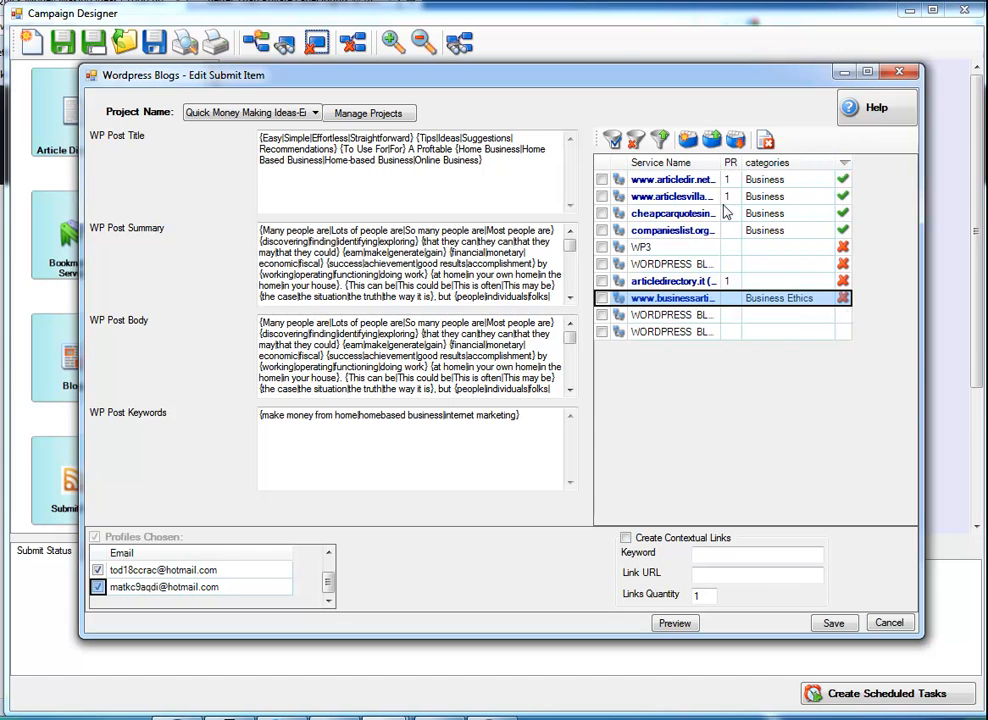
pyautogui.click(603, 180)
pyautogui.click(603, 197)
pyautogui.click(603, 213)
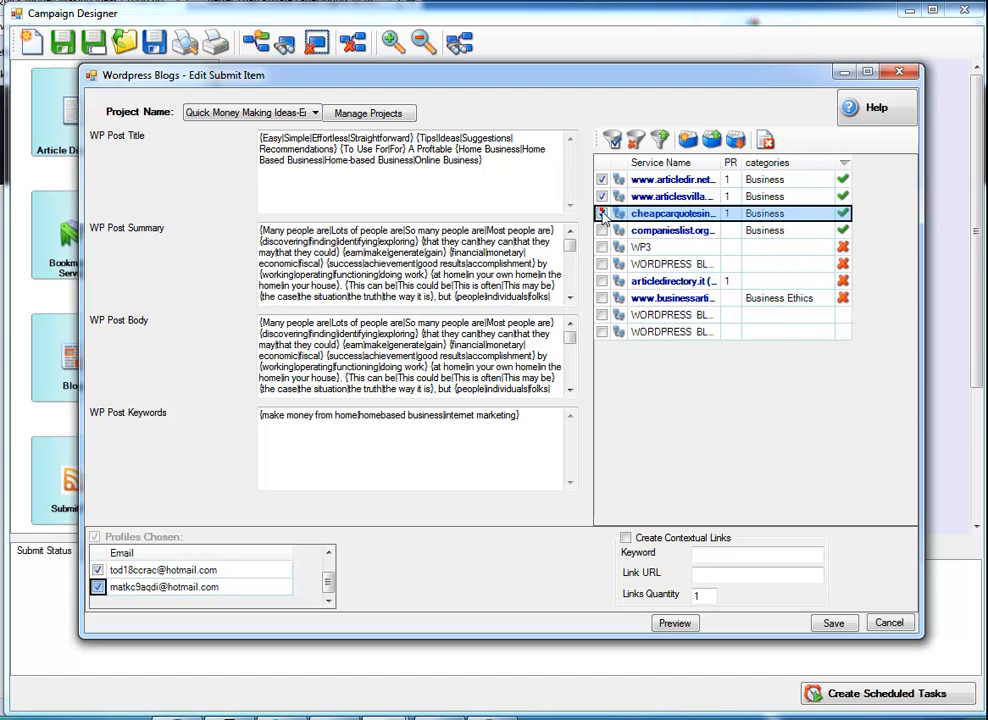
pyautogui.click(603, 230)
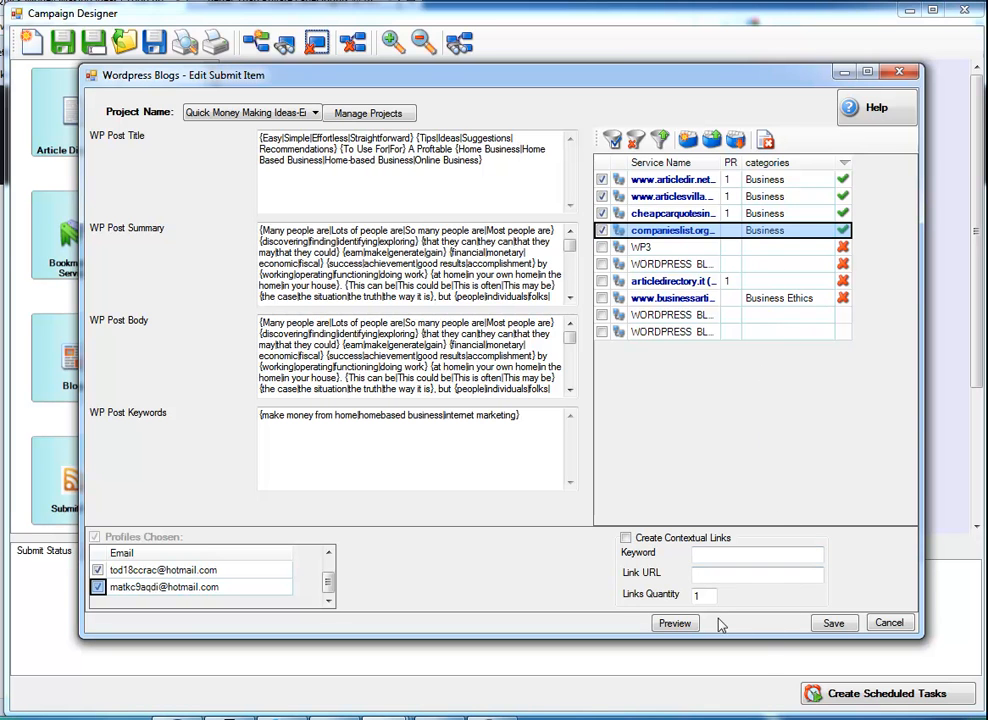
# Preview the spun WordPress post and its "quick money making ideas" link, and save the Wordpress Blogs 1 submit item
pyautogui.click(683, 620)
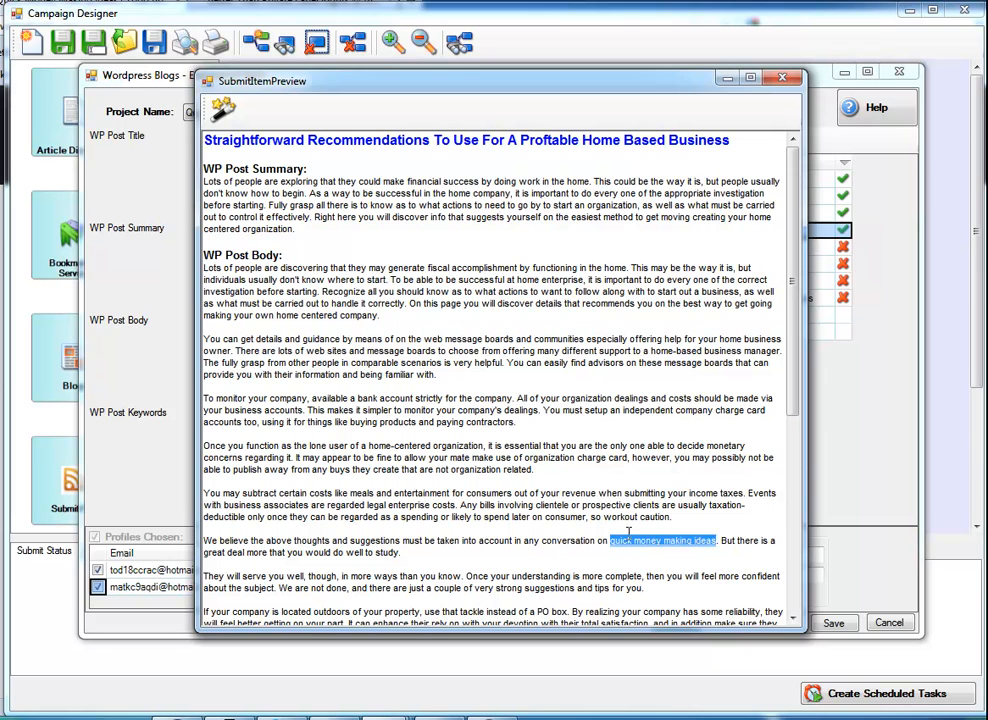
pyautogui.click(782, 78)
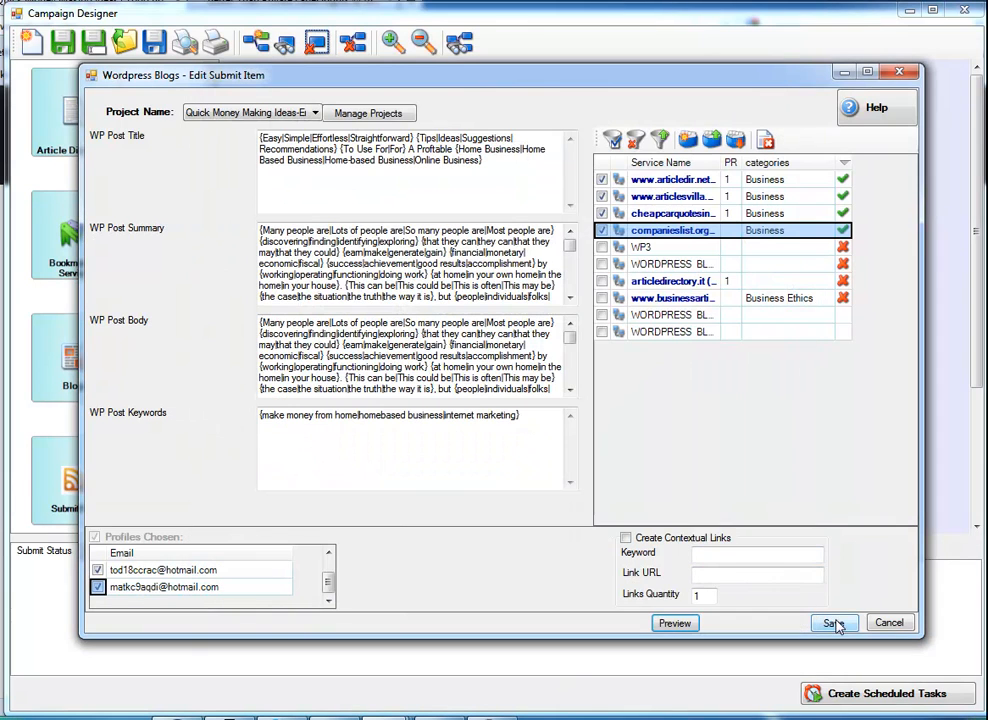
pyautogui.click(834, 623)
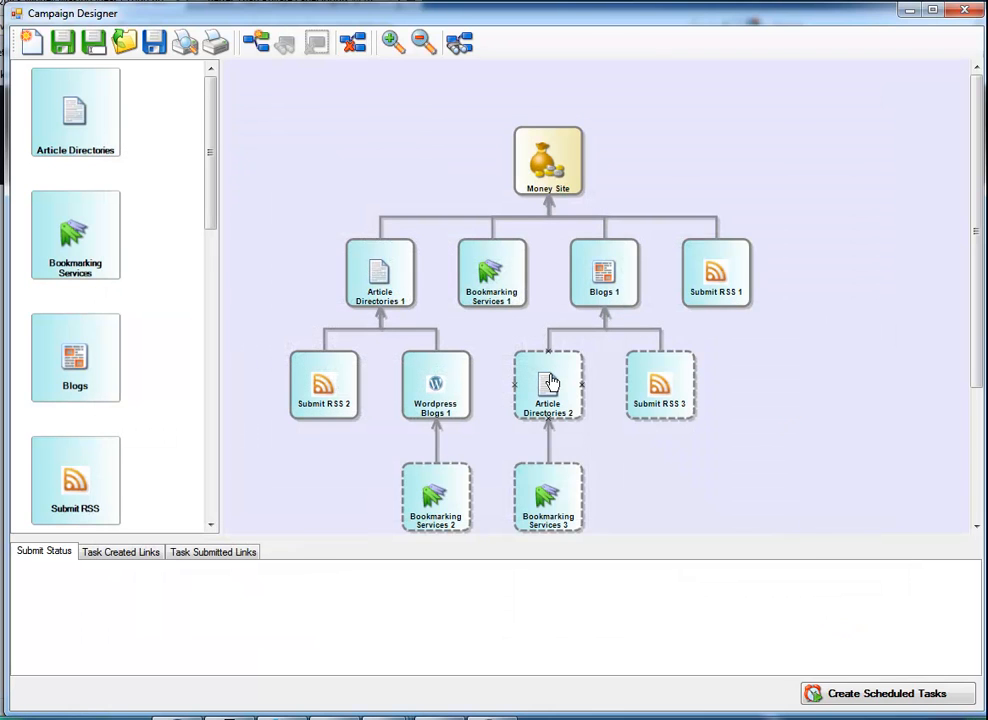
pyautogui.click(490, 718)
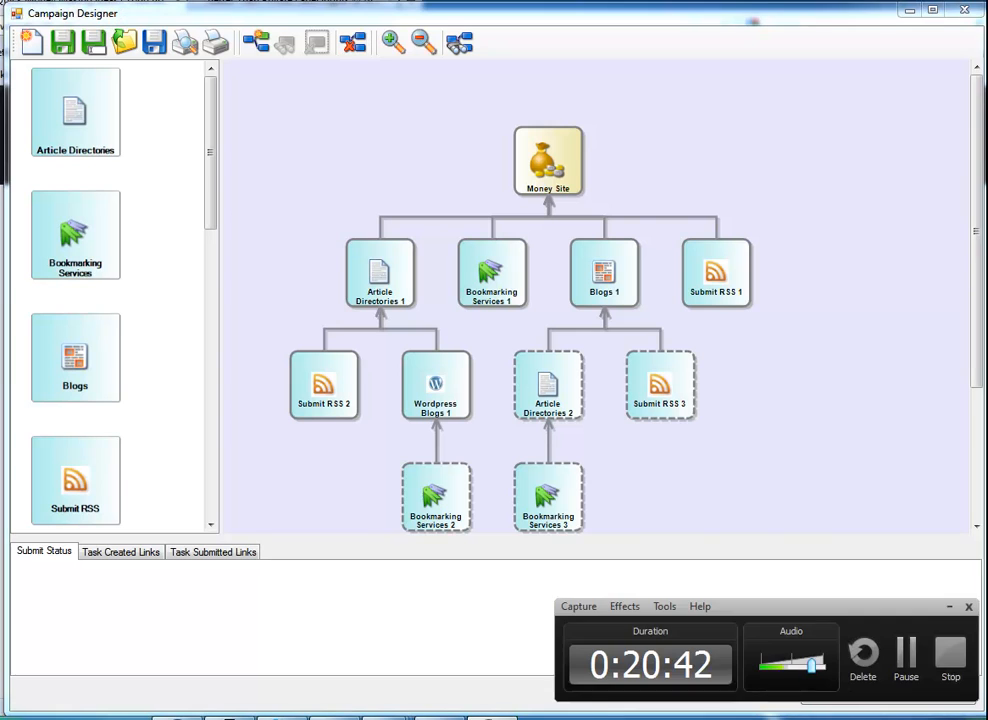
pyautogui.click(906, 655)
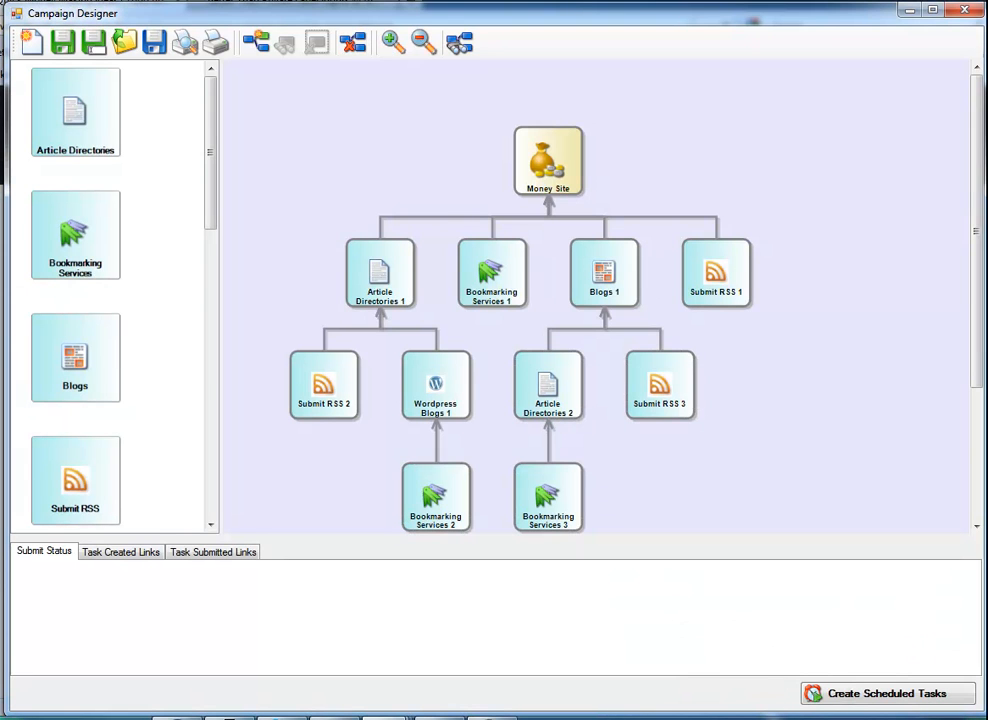
pyautogui.click(903, 654)
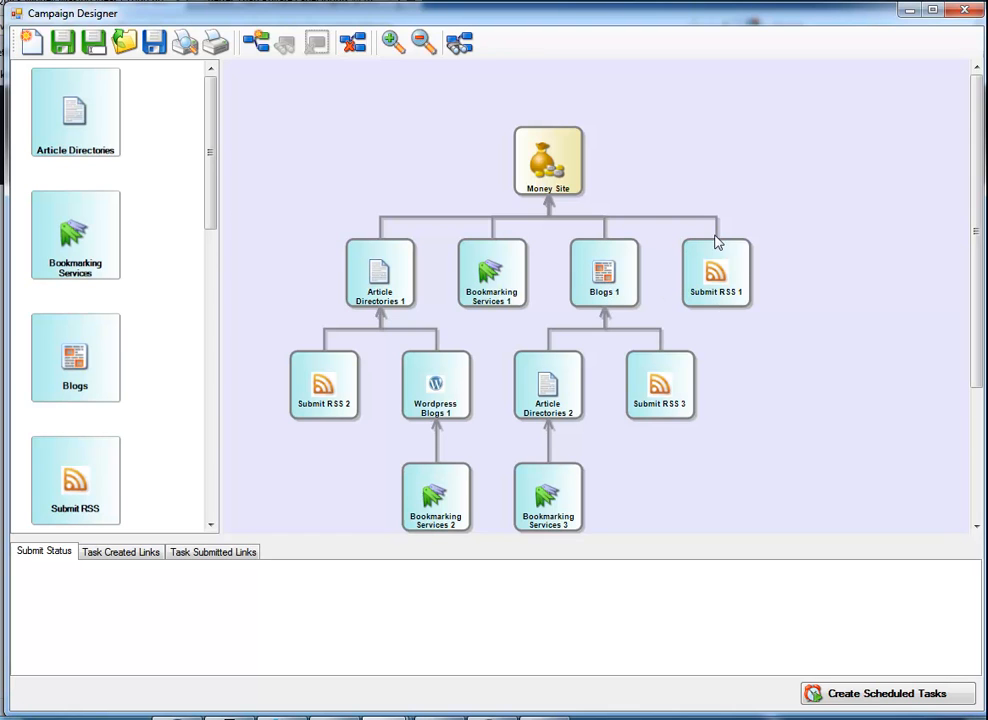
# Open the Blogs 1 submit item to review its selected services and profiles, and save it
pyautogui.click(605, 278)
pyautogui.doubleClick(605, 272)
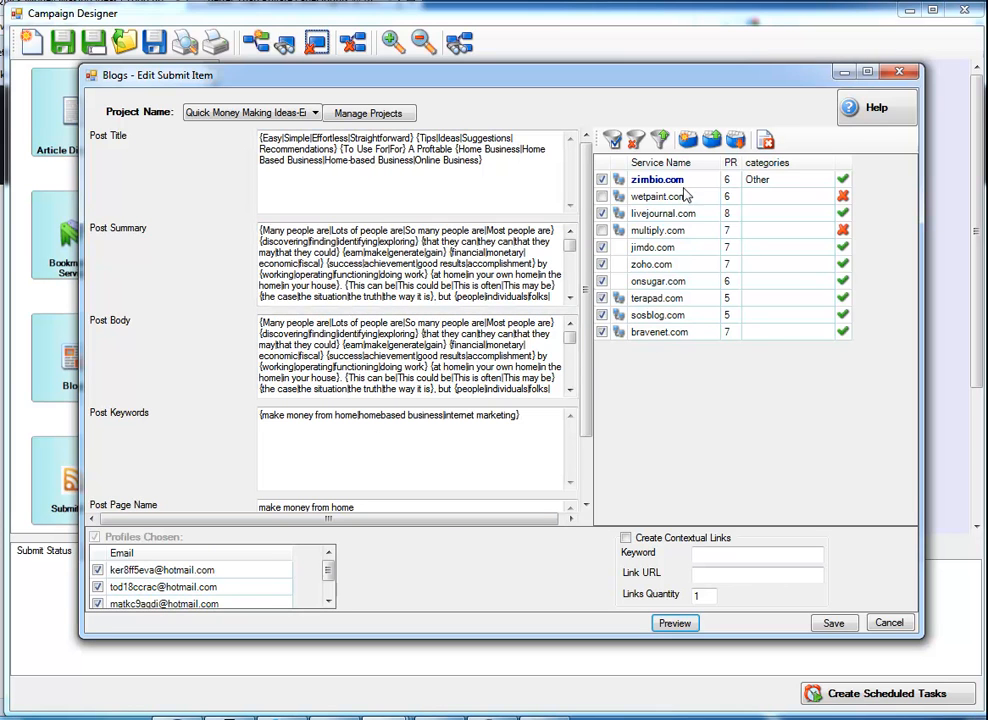
pyautogui.click(832, 623)
pyautogui.click(811, 450)
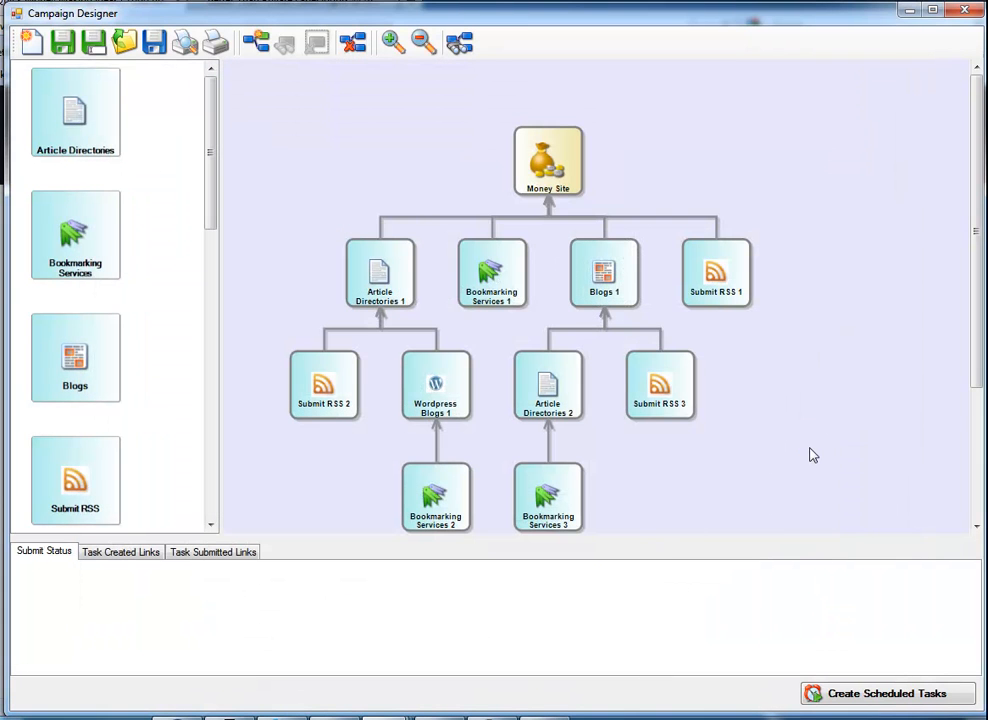
# Create the scheduled tasks from the completed campaign diagram
pyautogui.click(857, 703)
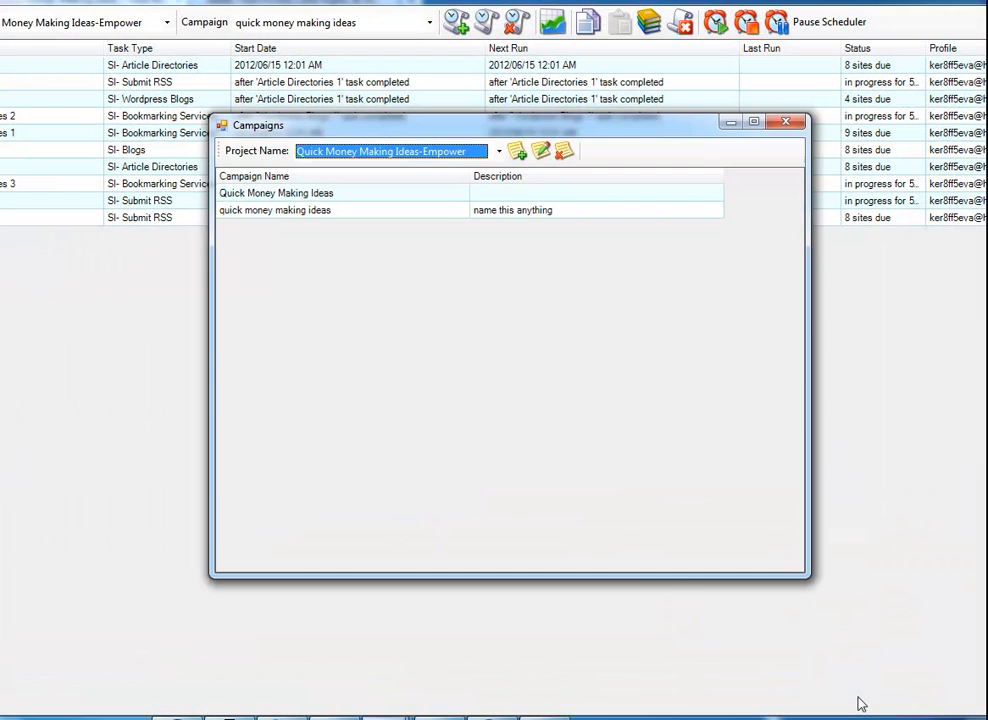